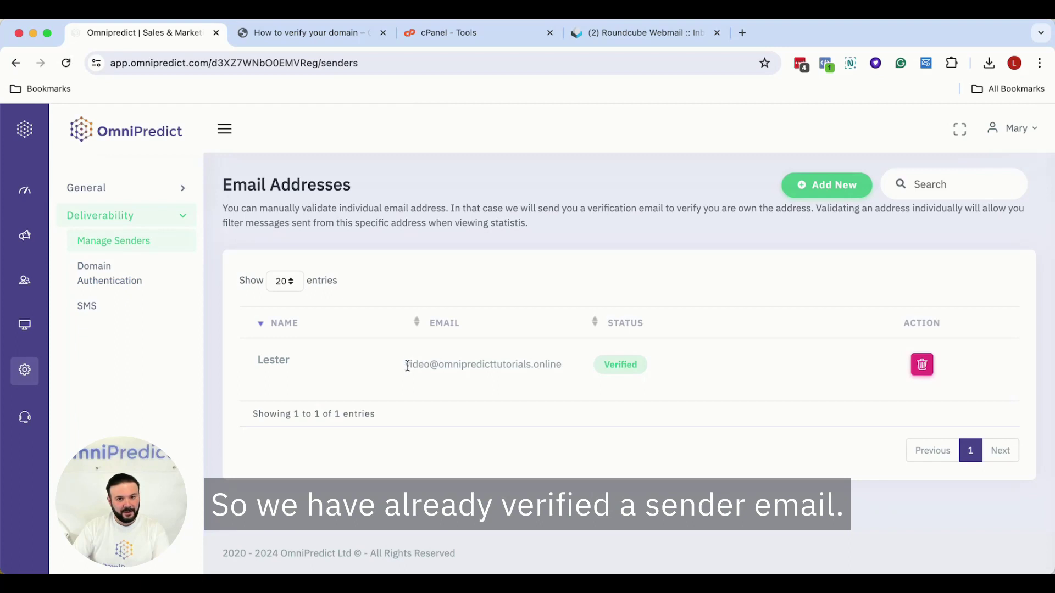
# - Read the SPF, DKIM, tracking and DMARC record tables in the 'How to verify your domain' article
pyautogui.click(576, 392)
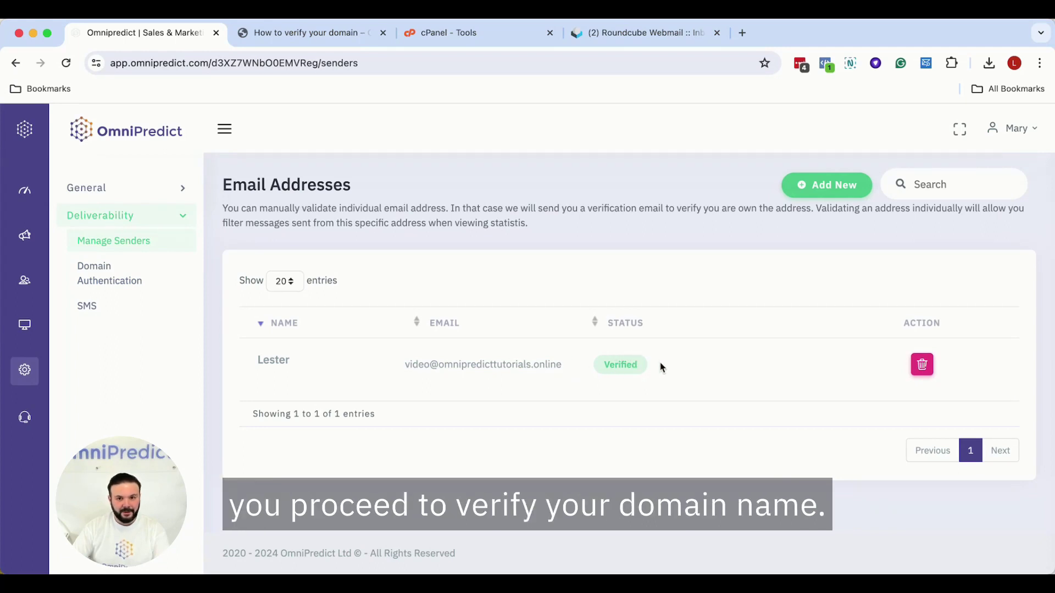
pyautogui.click(299, 37)
pyautogui.scroll(5, 588, 379)
pyautogui.scroll(-10, 607, 279)
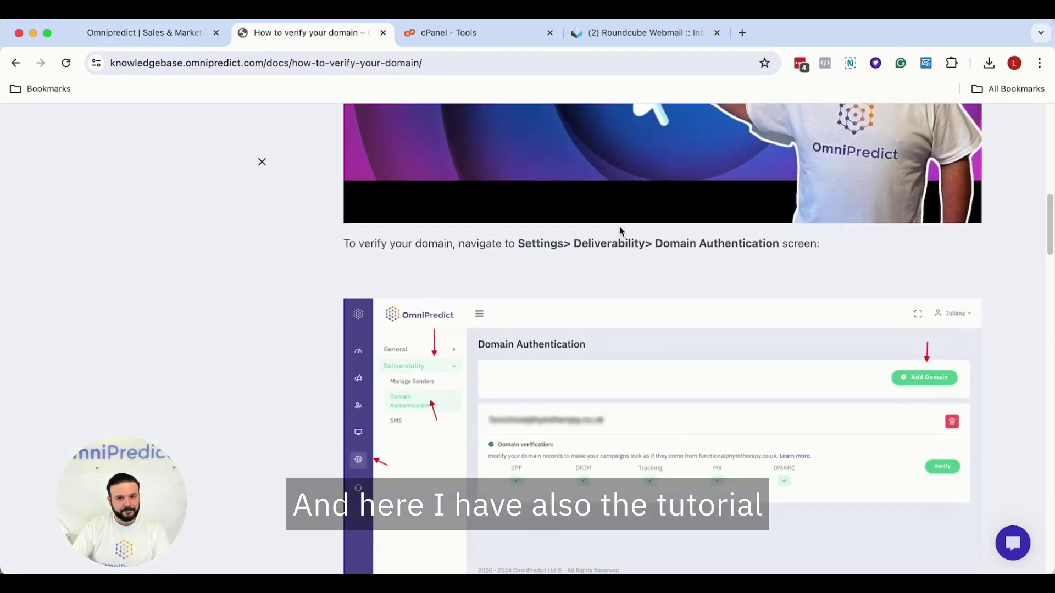
pyautogui.scroll(-5, 635, 267)
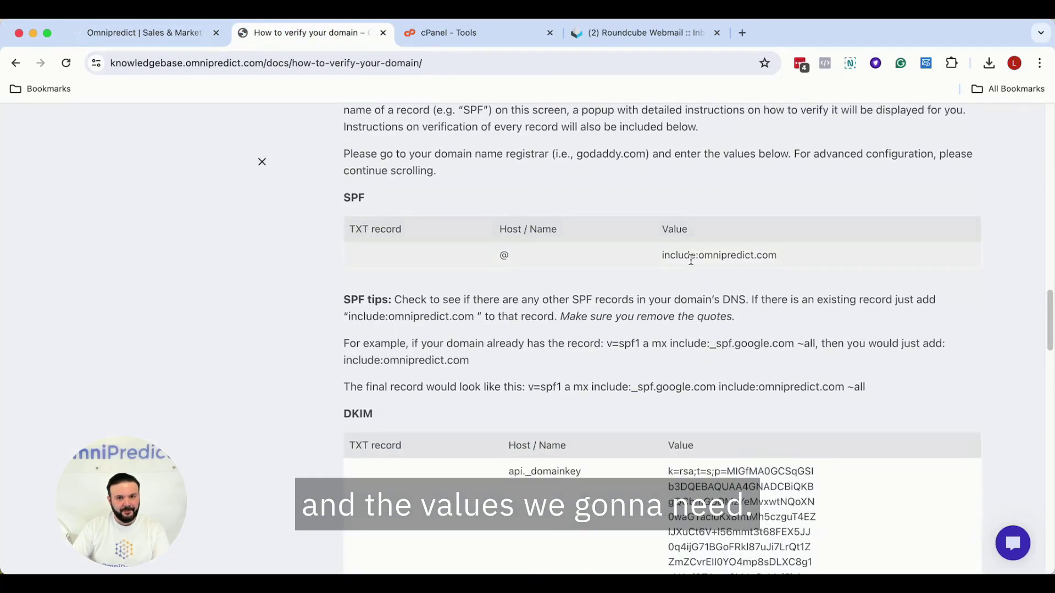
pyautogui.scroll(-10, 698, 363)
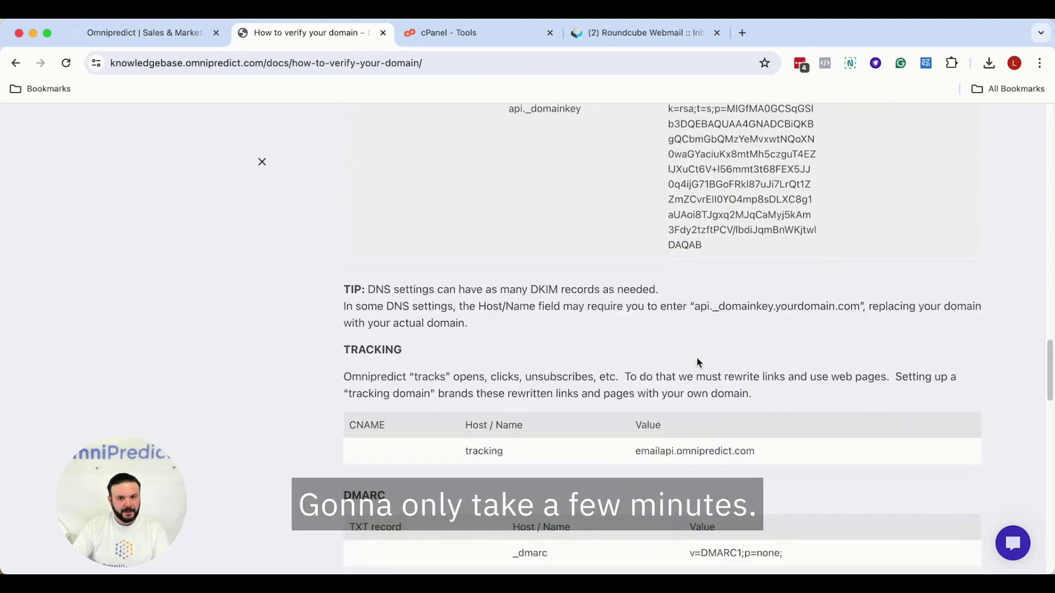
pyautogui.scroll(11, 697, 360)
pyautogui.scroll(7, 694, 355)
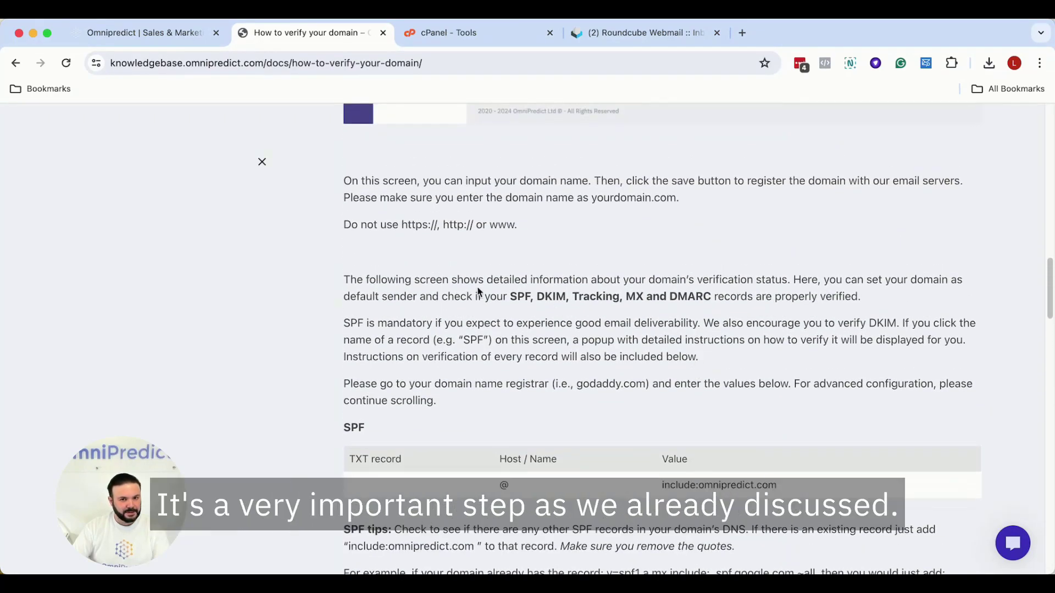
pyautogui.click(456, 34)
# - Search cPanel for 'zone' and open Zone Editor's records for omnipredicttutorials.online
pyautogui.click(762, 126)
pyautogui.write('zo')
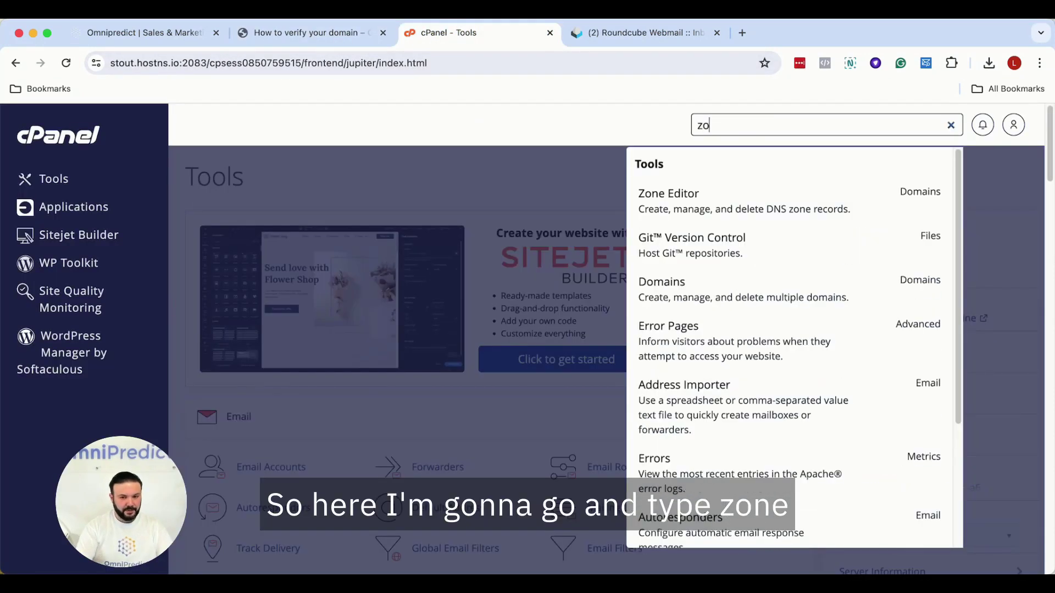
pyautogui.write('ne')
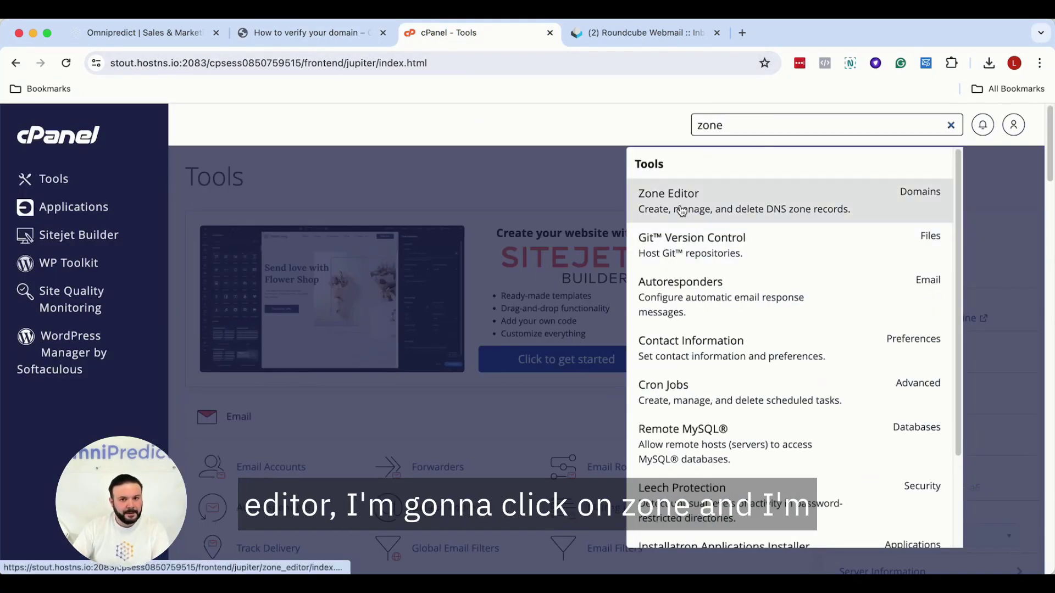
pyautogui.click(682, 211)
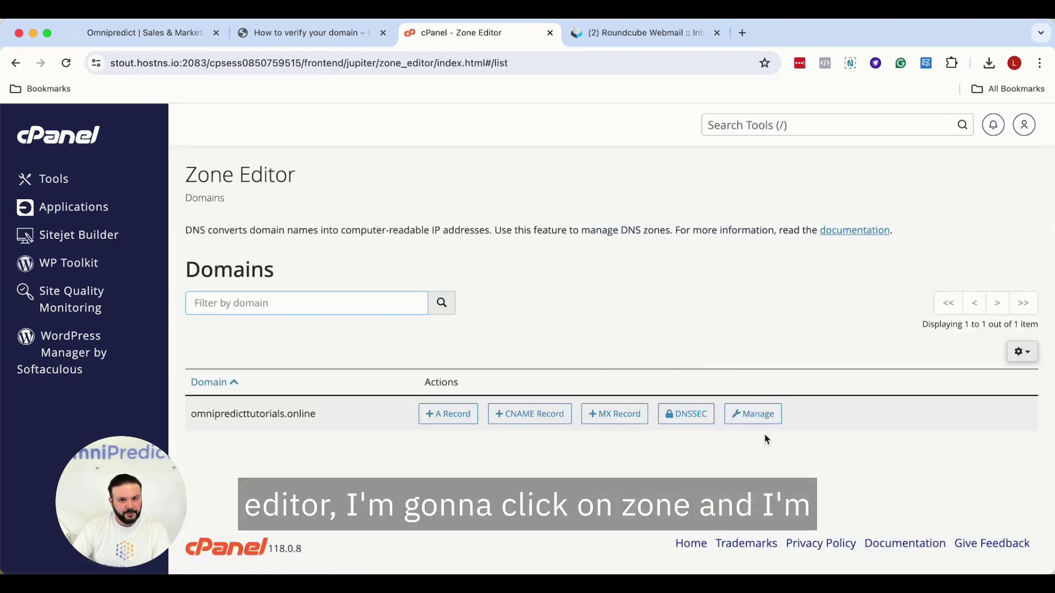
pyautogui.click(756, 417)
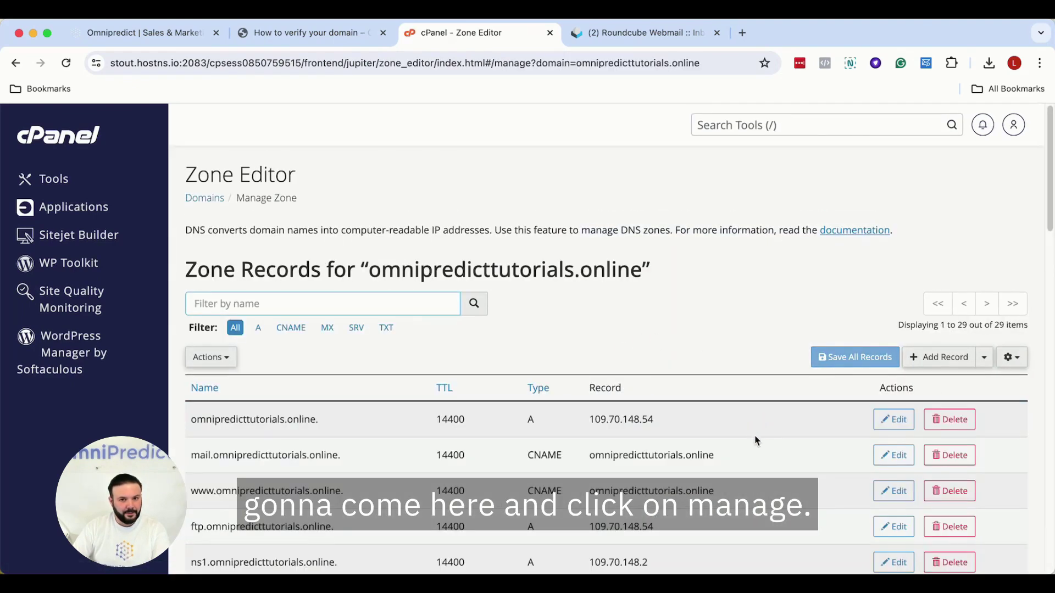
# - Check the guide's SPF instructions, then scroll the zone records to the existing SPF TXT record
pyautogui.click(332, 37)
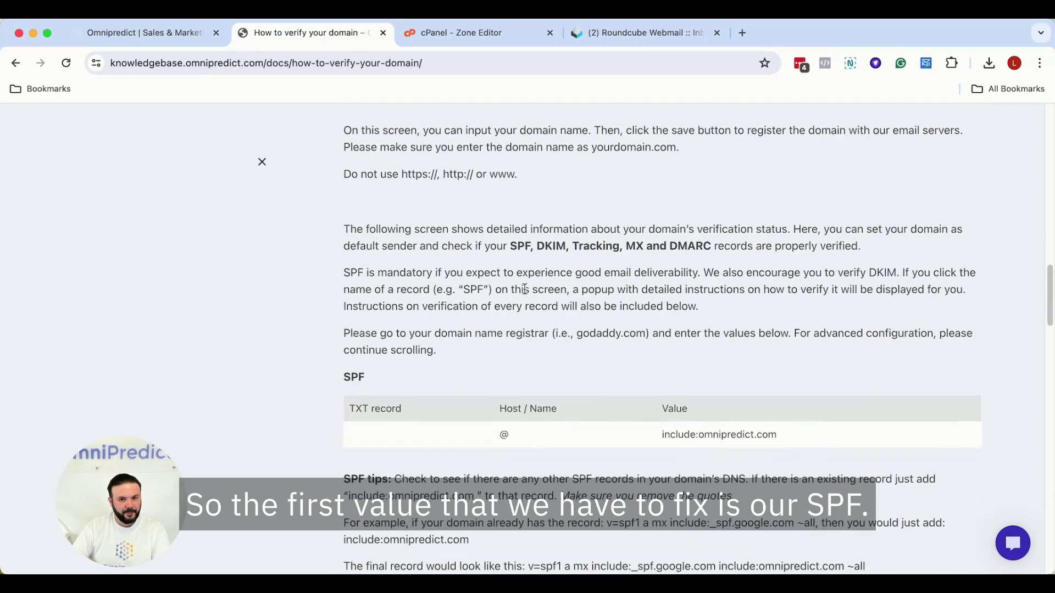
pyautogui.scroll(-3, 524, 288)
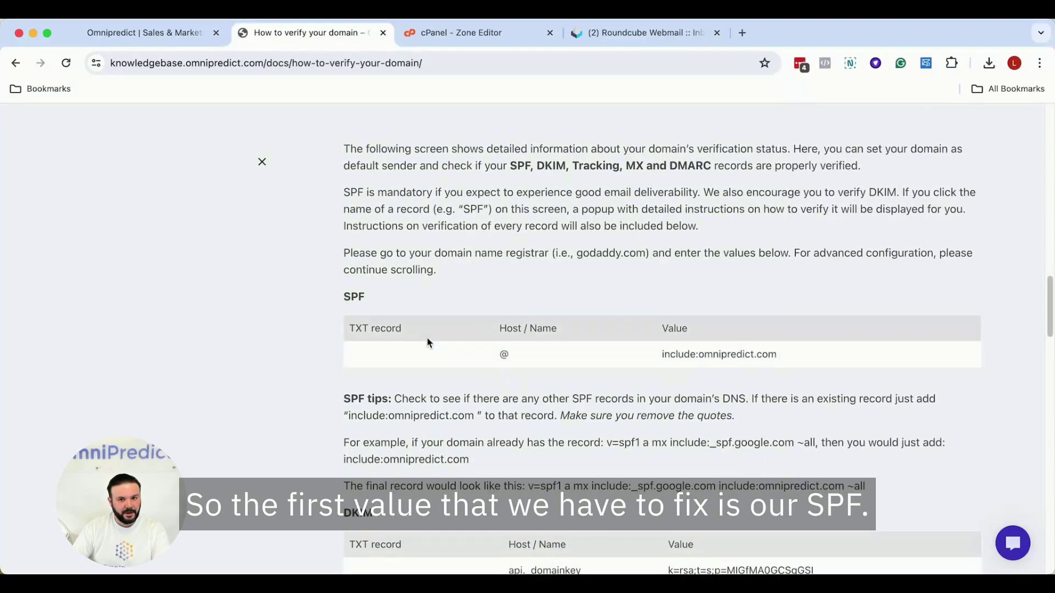
pyautogui.scroll(-2, 411, 341)
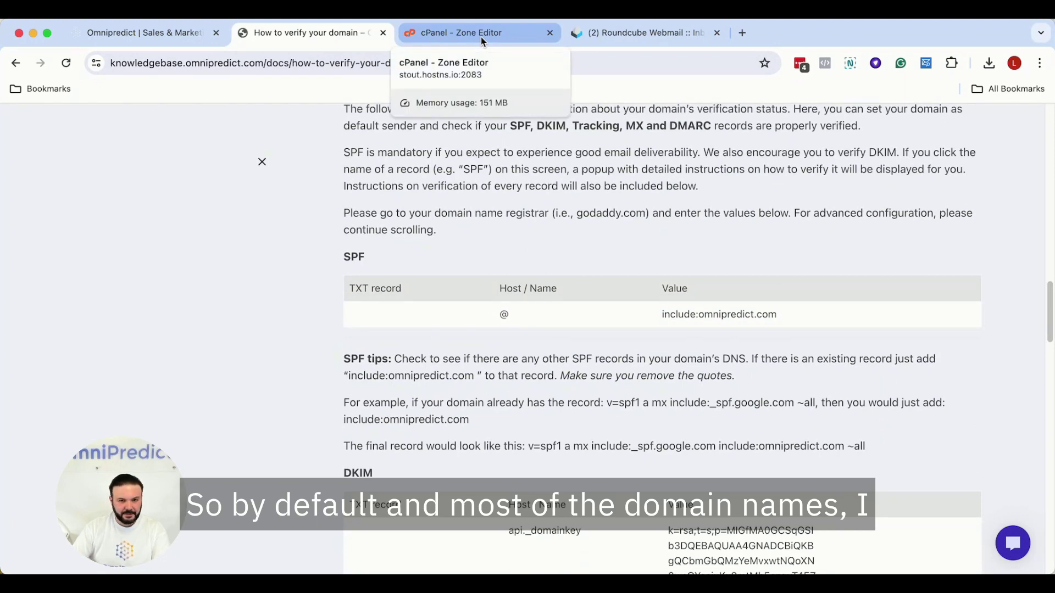
pyautogui.click(480, 37)
pyautogui.scroll(-5, 648, 405)
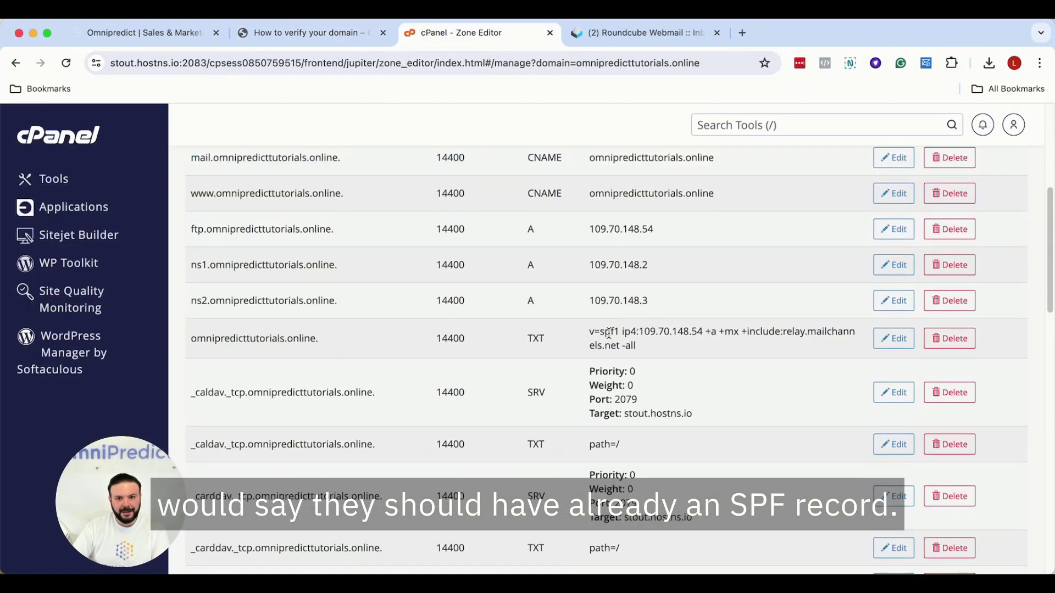
# - Highlight the existing SPF value 'v=spf1 … -all' to point it out
pyautogui.moveTo(594, 332); pyautogui.dragTo(637, 346)
pyautogui.click(680, 350)
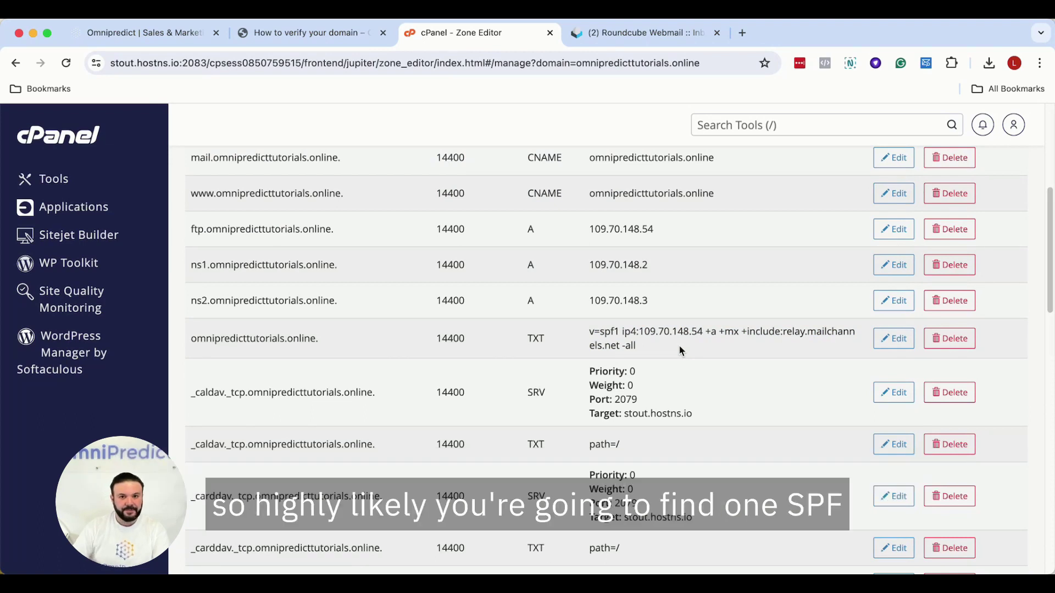
pyautogui.moveTo(594, 334); pyautogui.dragTo(663, 352)
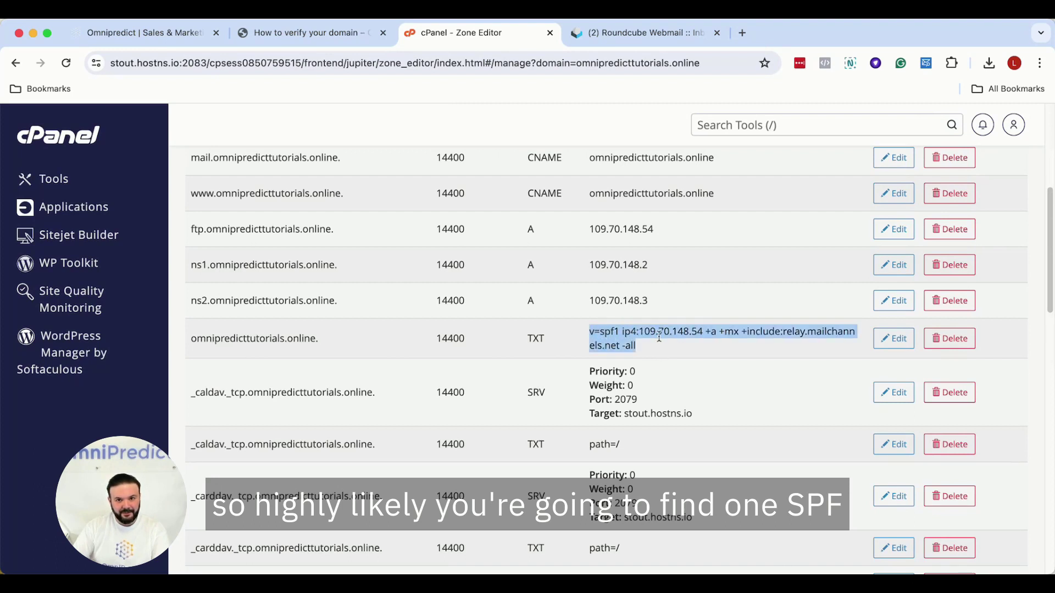
pyautogui.click(671, 343)
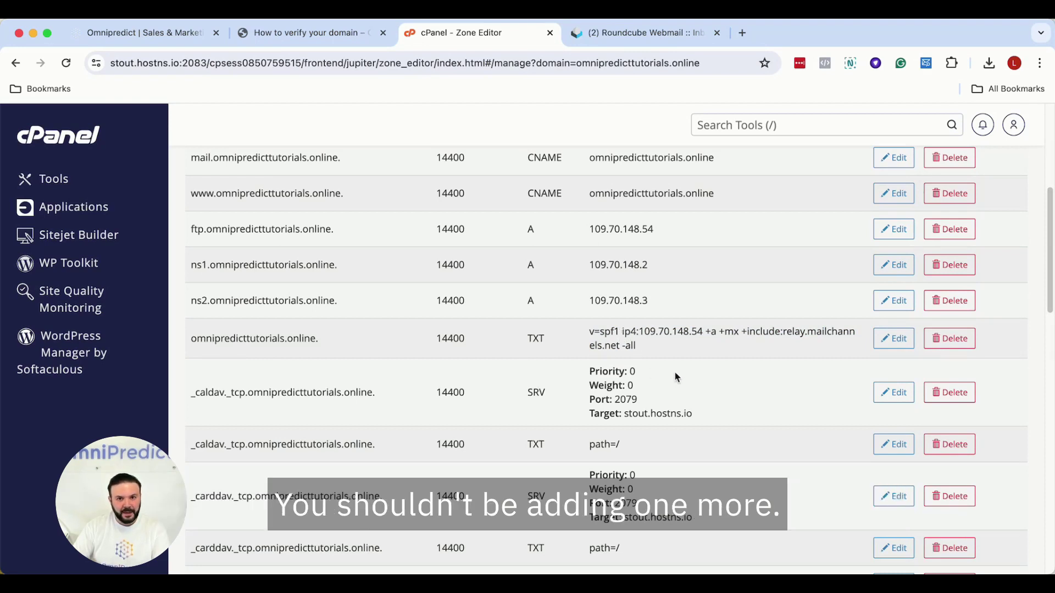
# - Edit the SPF TXT record and insert include:omnipredict.com from the guide after v=spf1
pyautogui.click(894, 339)
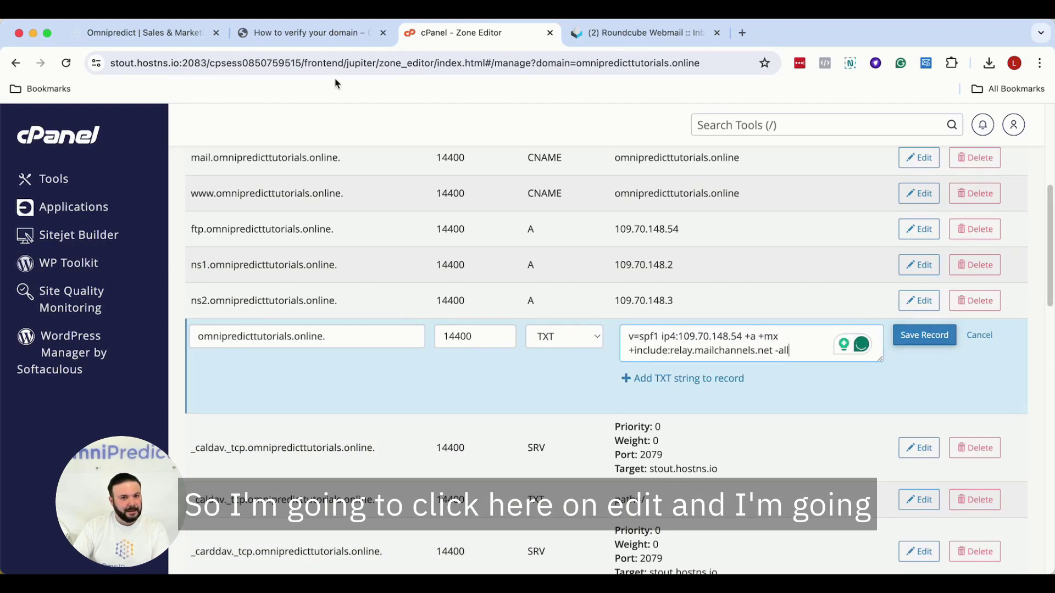
pyautogui.hotkey('ctrl', 'shift', 'Tab')
pyautogui.doubleClick(695, 314)
pyautogui.rightClick(692, 312)
pyautogui.click(709, 341)
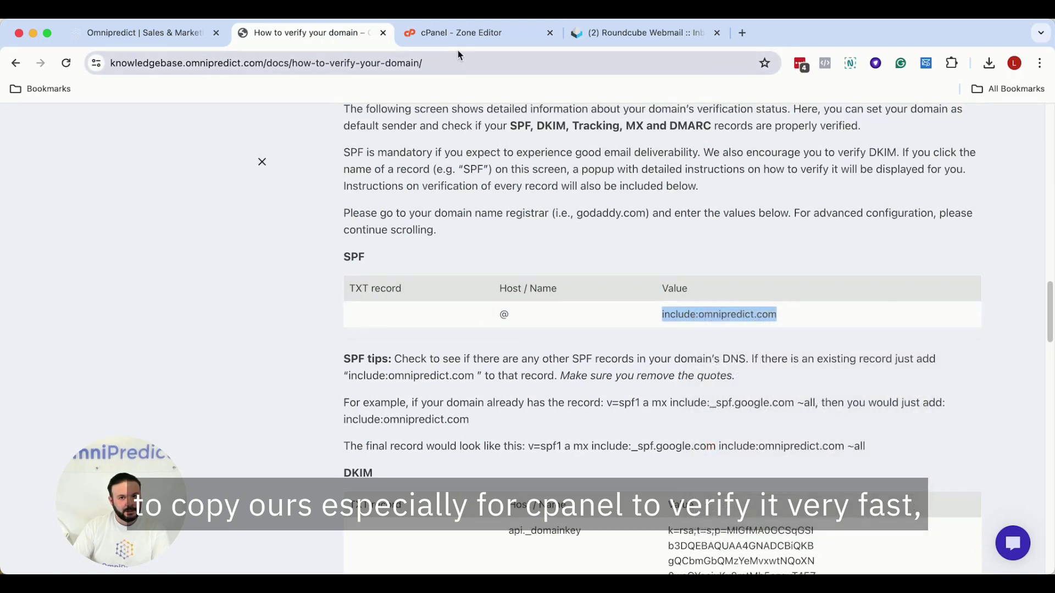
pyautogui.click(456, 34)
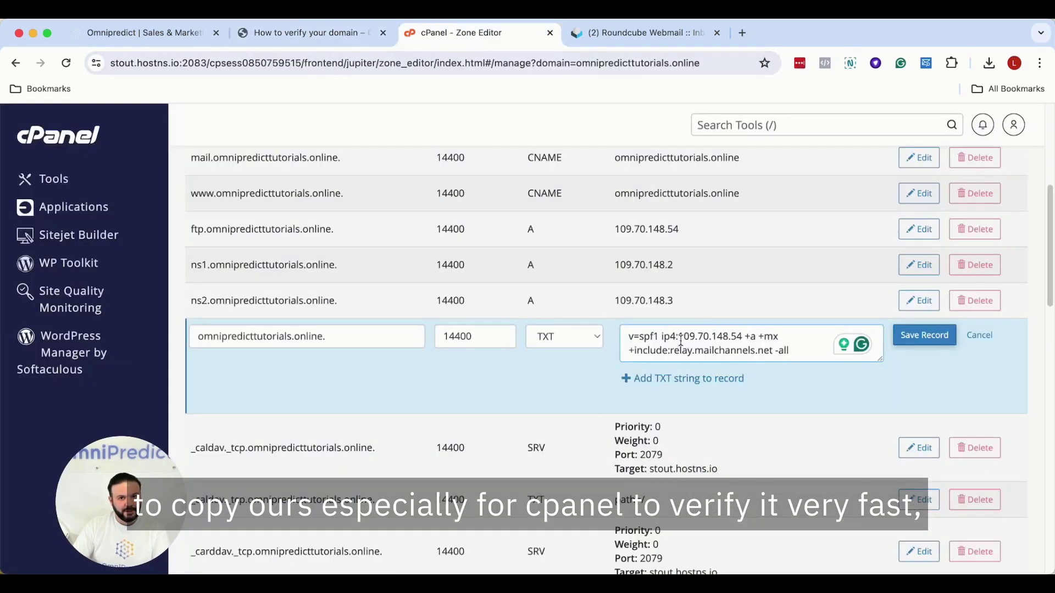
pyautogui.click(661, 337)
pyautogui.press('super+v')
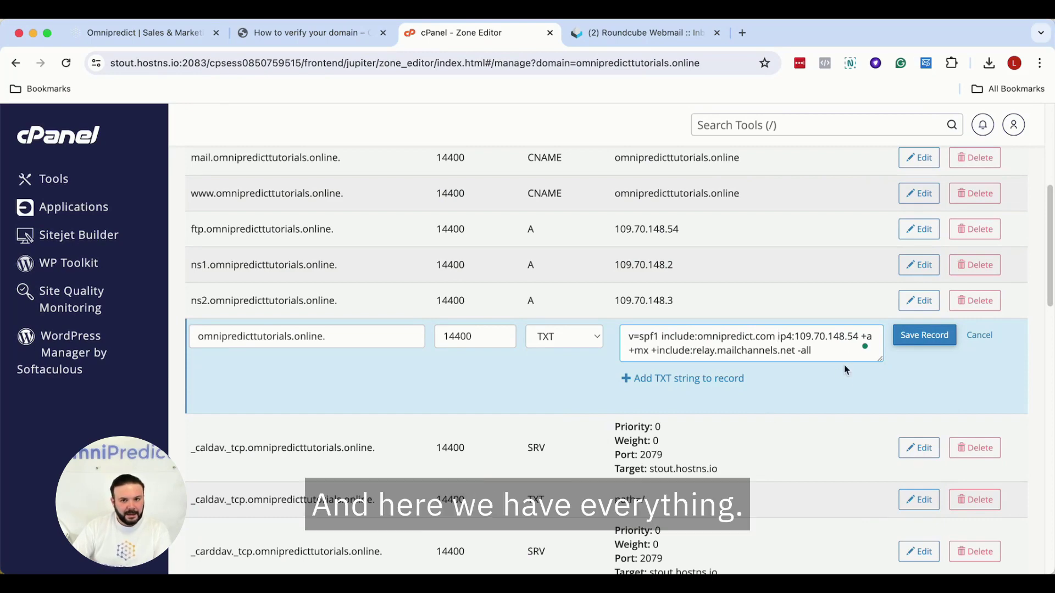
# - Change the record's ending from -all to ~all, matching the guide's example, and save it
pyautogui.scroll(-1, 817, 360)
pyautogui.doubleClick(799, 342)
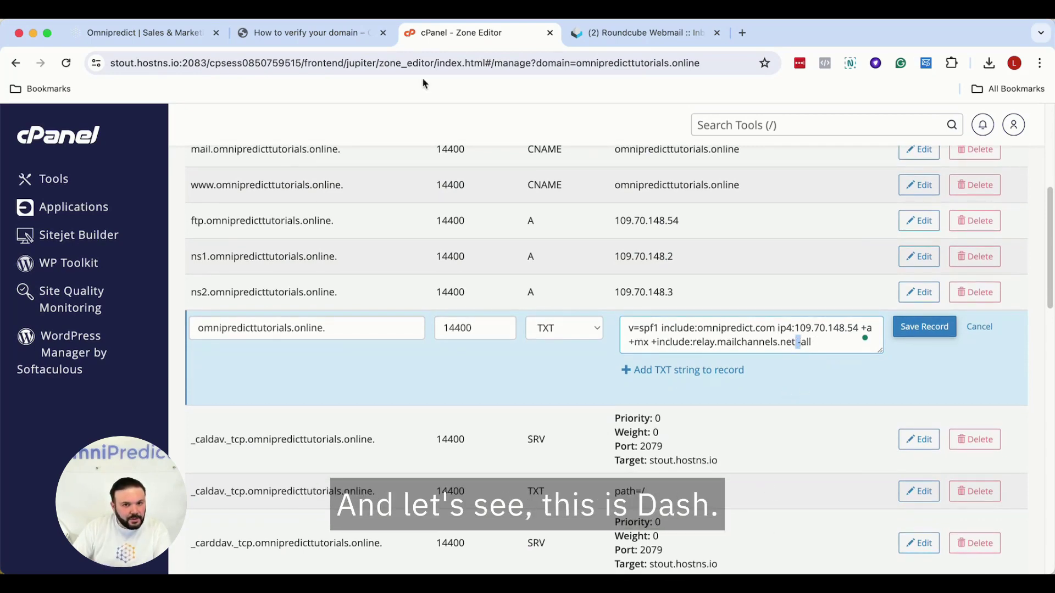
pyautogui.click(277, 34)
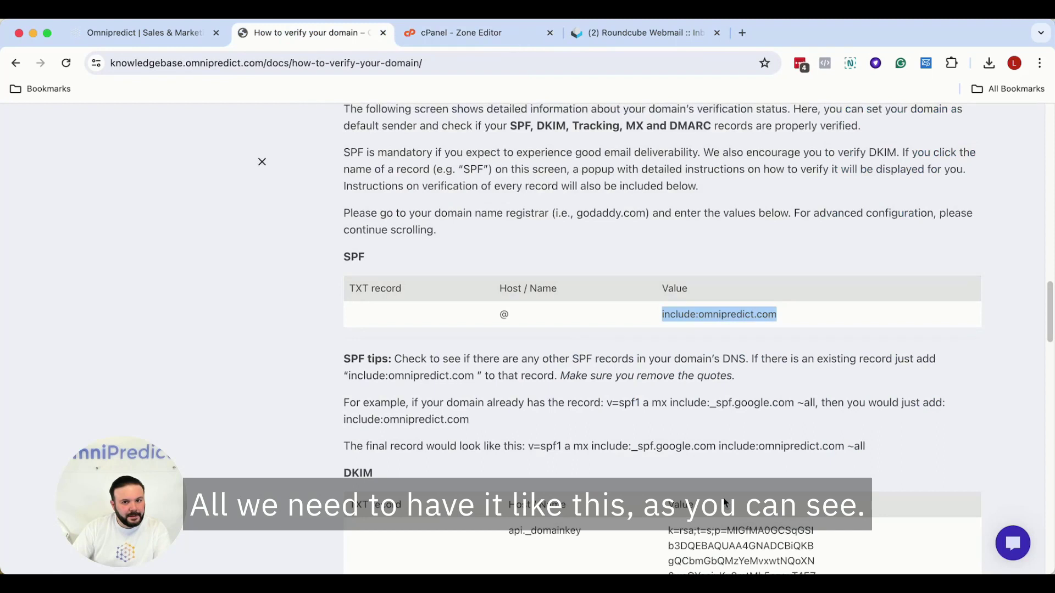
pyautogui.doubleClick(849, 446)
pyautogui.rightClick(850, 446)
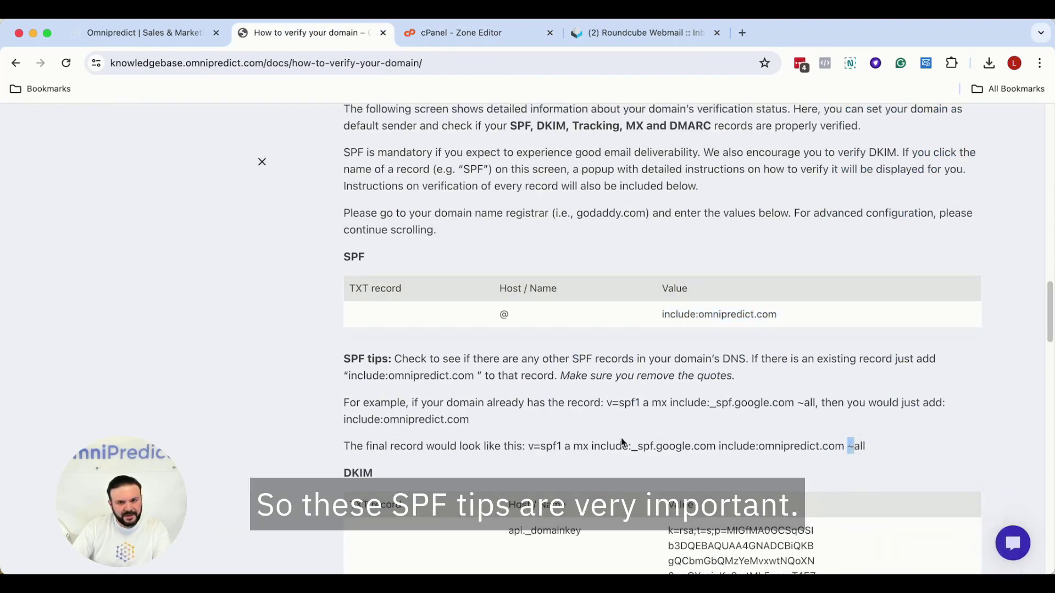
pyautogui.click(483, 33)
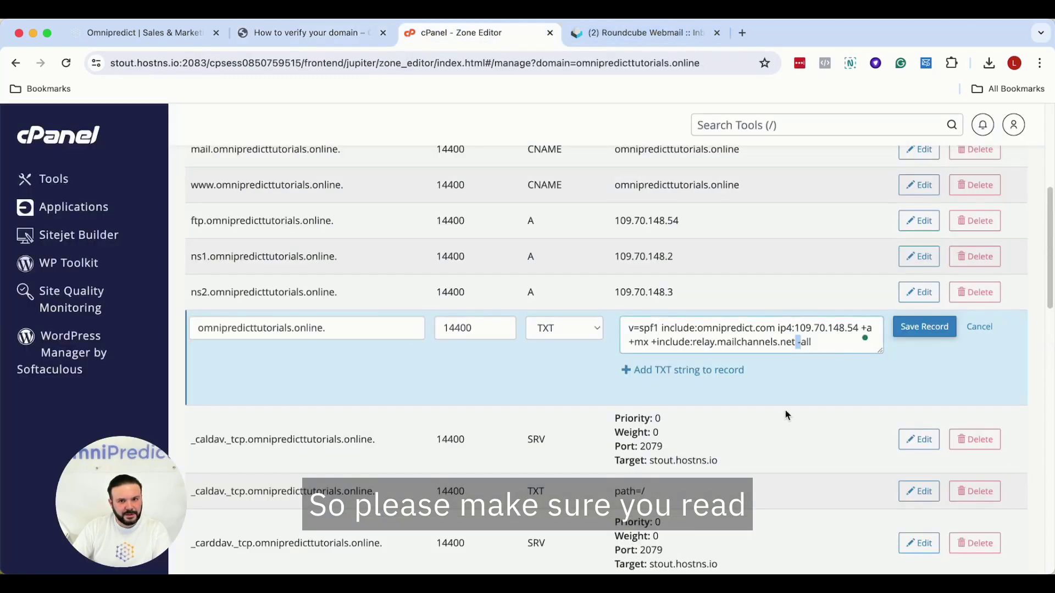
pyautogui.press('BackSpace')
pyautogui.write('~')
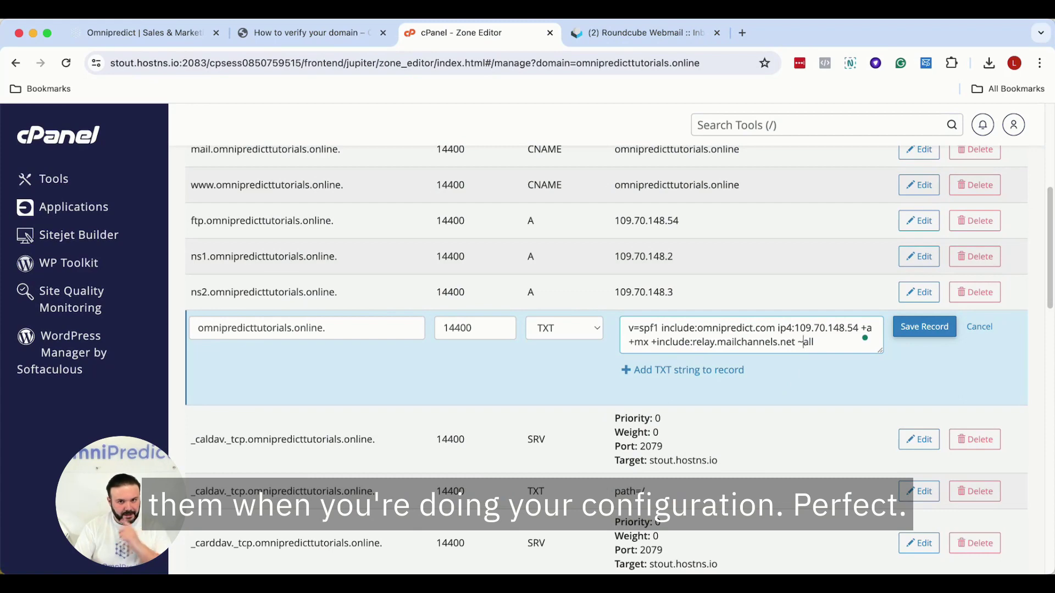
pyautogui.click(924, 327)
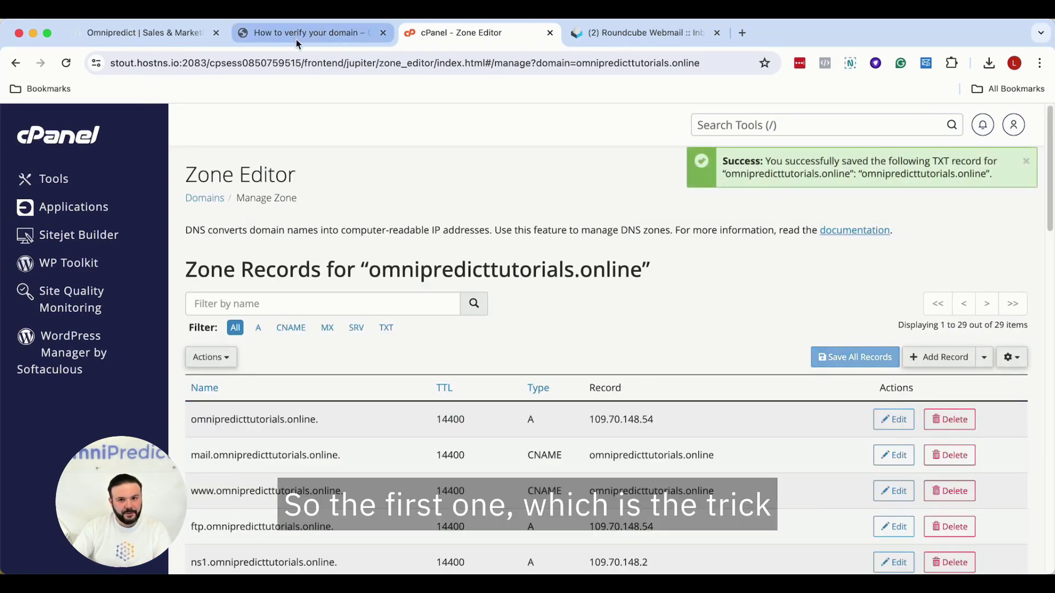
pyautogui.scroll(-10, 584, 307)
pyautogui.scroll(5, 583, 311)
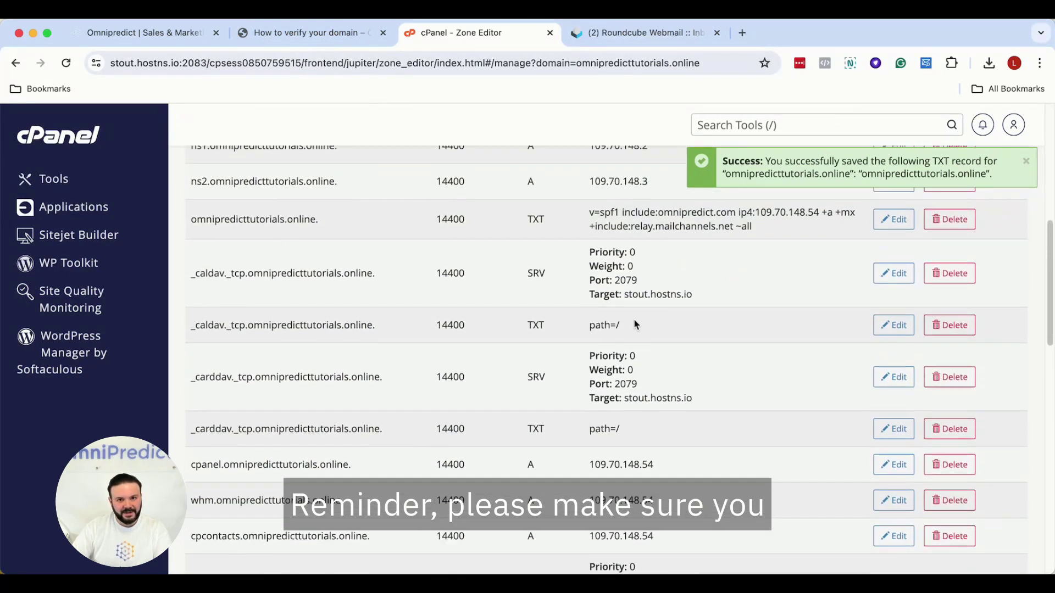
pyautogui.scroll(1, 635, 324)
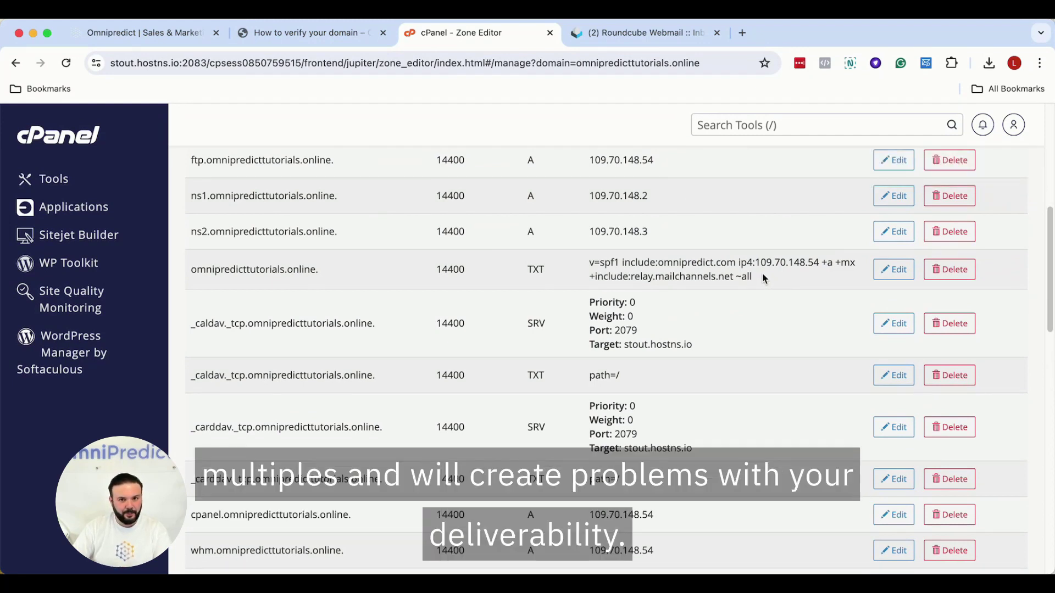
pyautogui.click(312, 33)
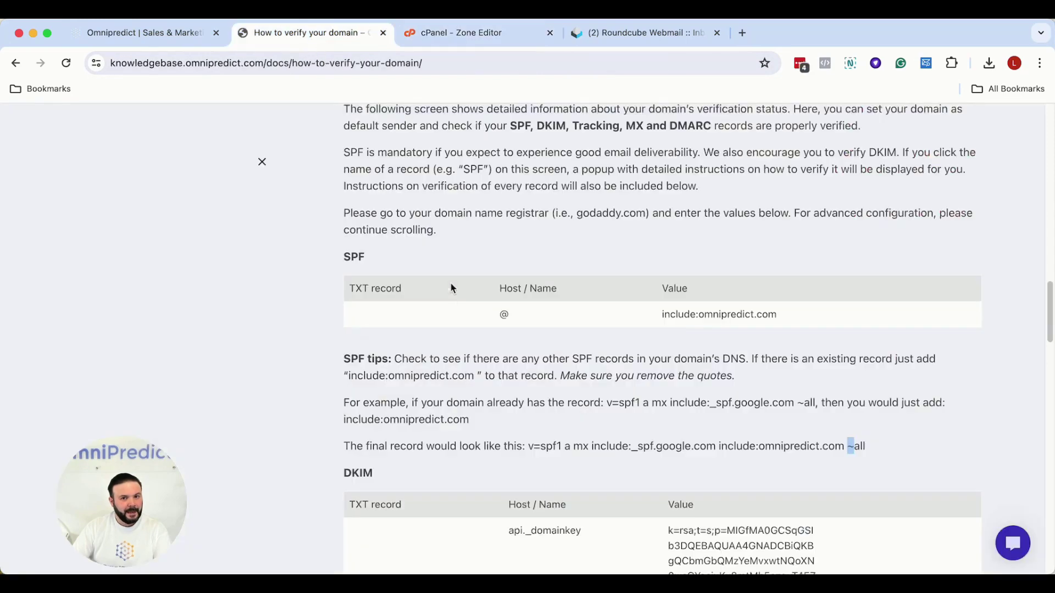
pyautogui.scroll(-2, 458, 294)
pyautogui.scroll(-5, 459, 294)
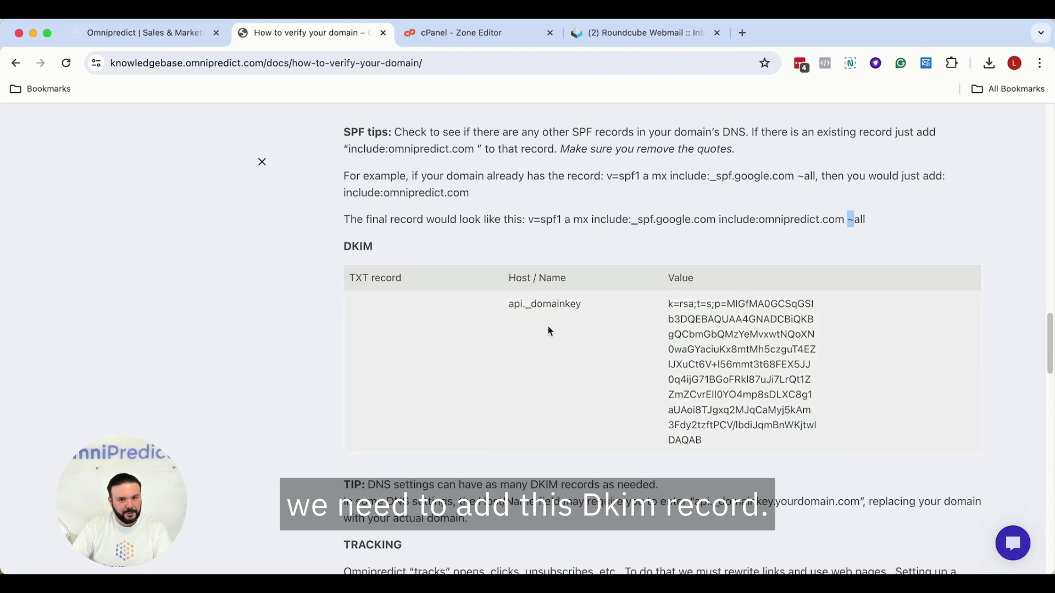
pyautogui.moveTo(353, 278); pyautogui.dragTo(397, 276)
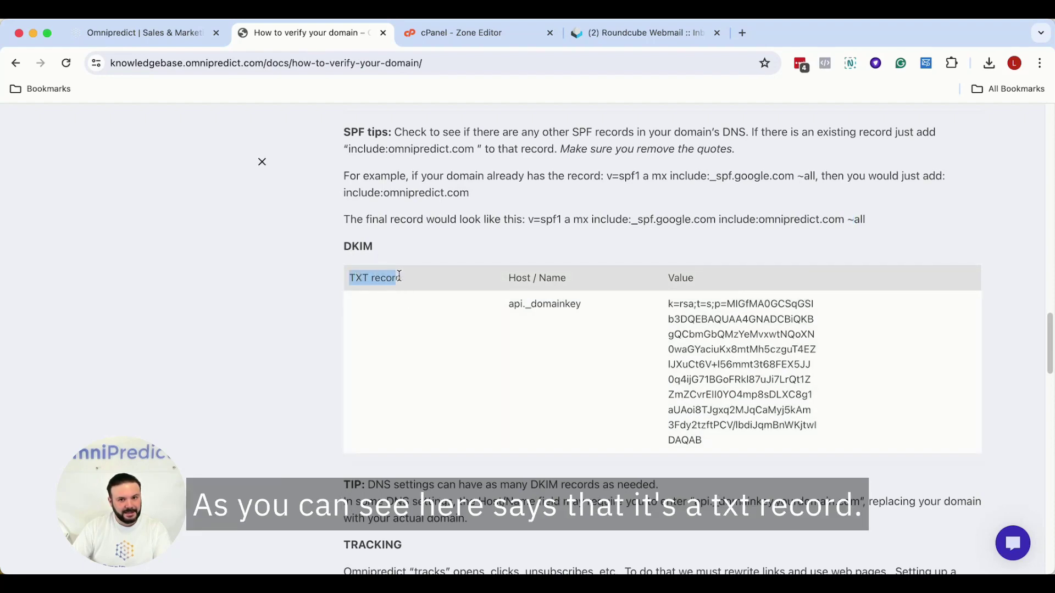
pyautogui.click(498, 35)
# - Start a new TXT record named api._domainkey, copied from the guide
pyautogui.scroll(10, 753, 295)
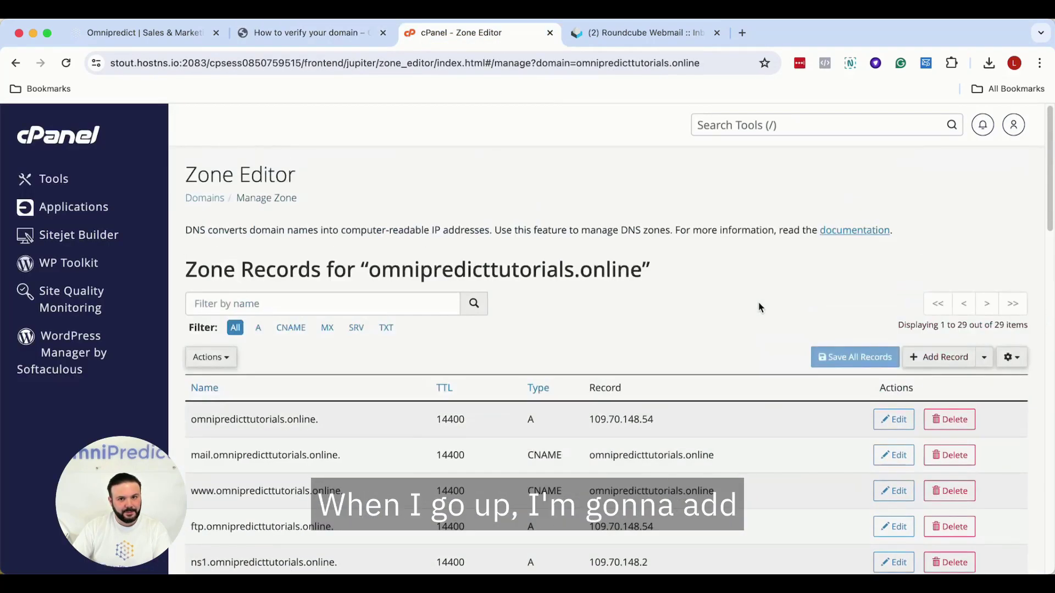
pyautogui.click(927, 362)
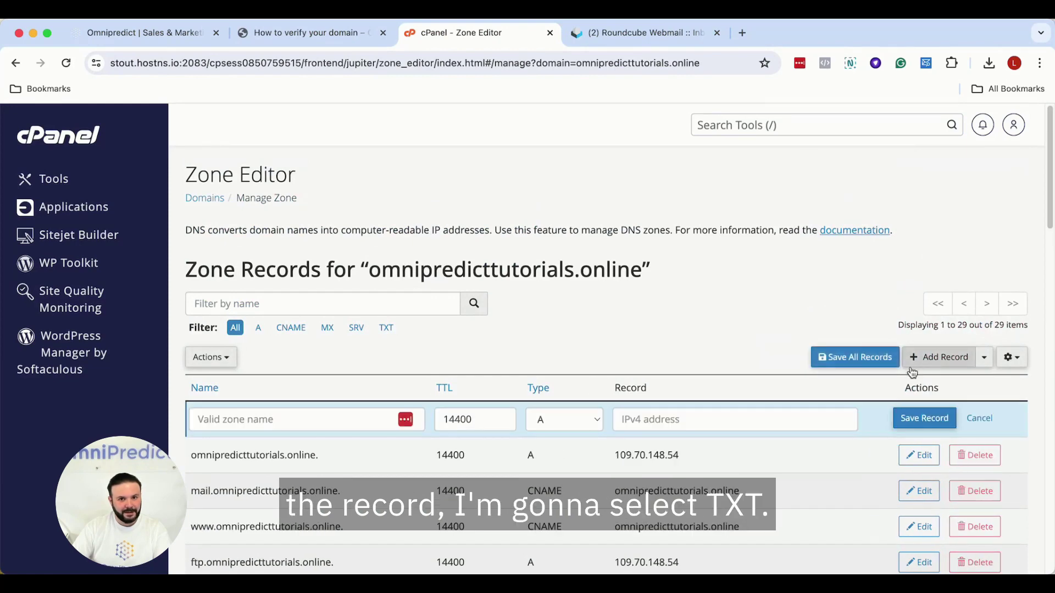
pyautogui.click(558, 427)
pyautogui.click(568, 516)
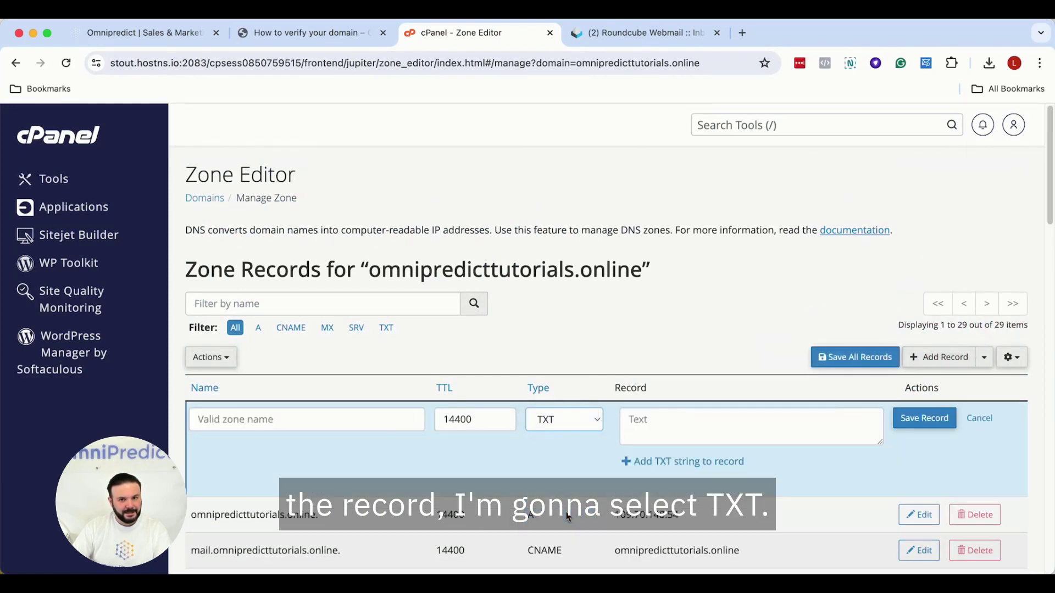
pyautogui.click(307, 33)
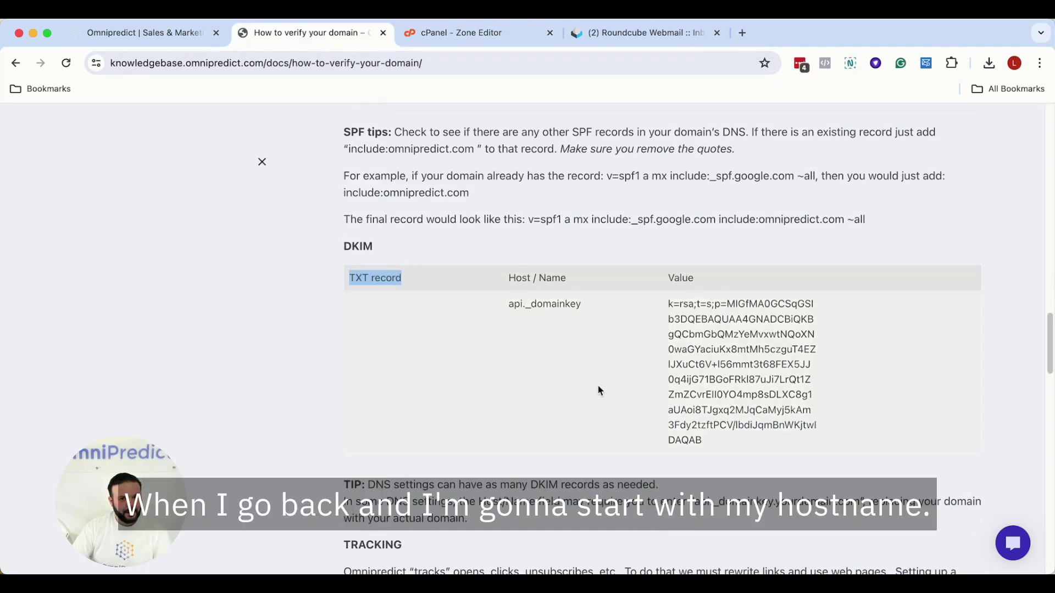
pyautogui.moveTo(580, 301); pyautogui.dragTo(507, 303)
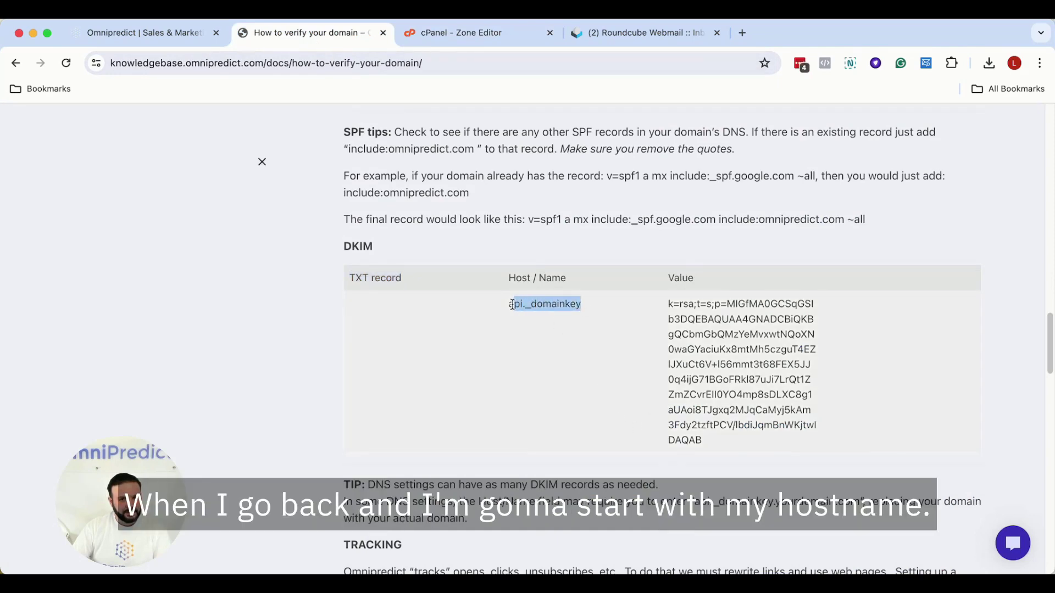
pyautogui.rightClick(538, 308)
pyautogui.click(554, 336)
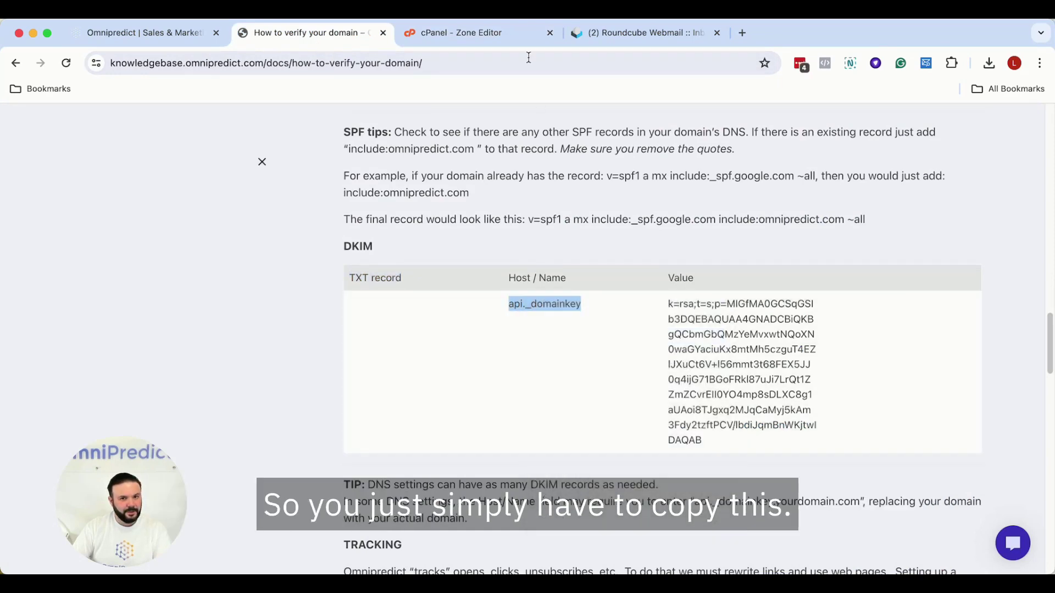
pyautogui.click(472, 33)
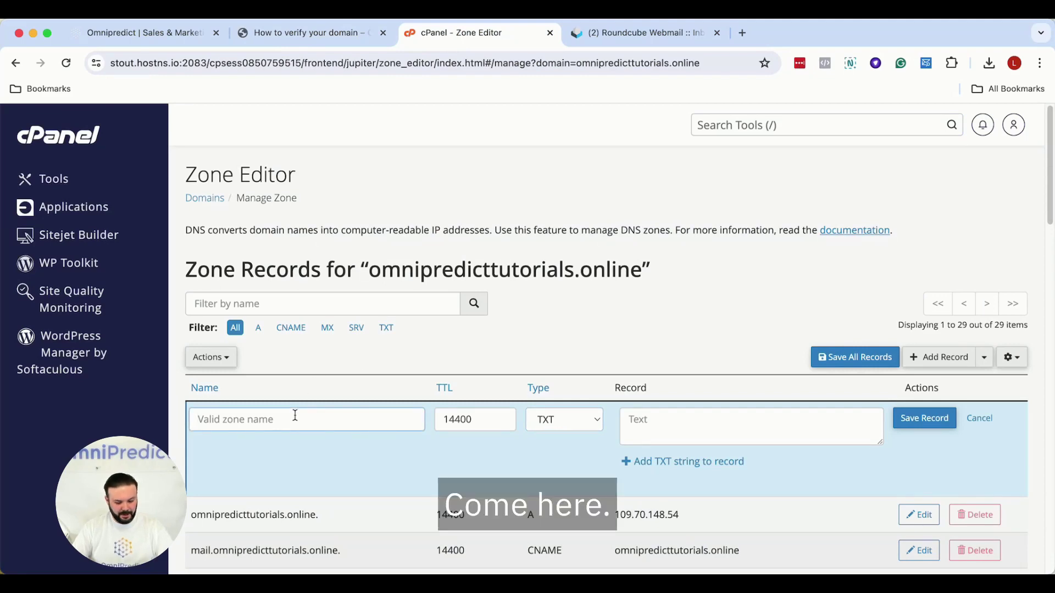
pyautogui.press('super+v')
# - Copy the DKIM key from the guide into the record value and save the DKIM TXT record
pyautogui.click(310, 33)
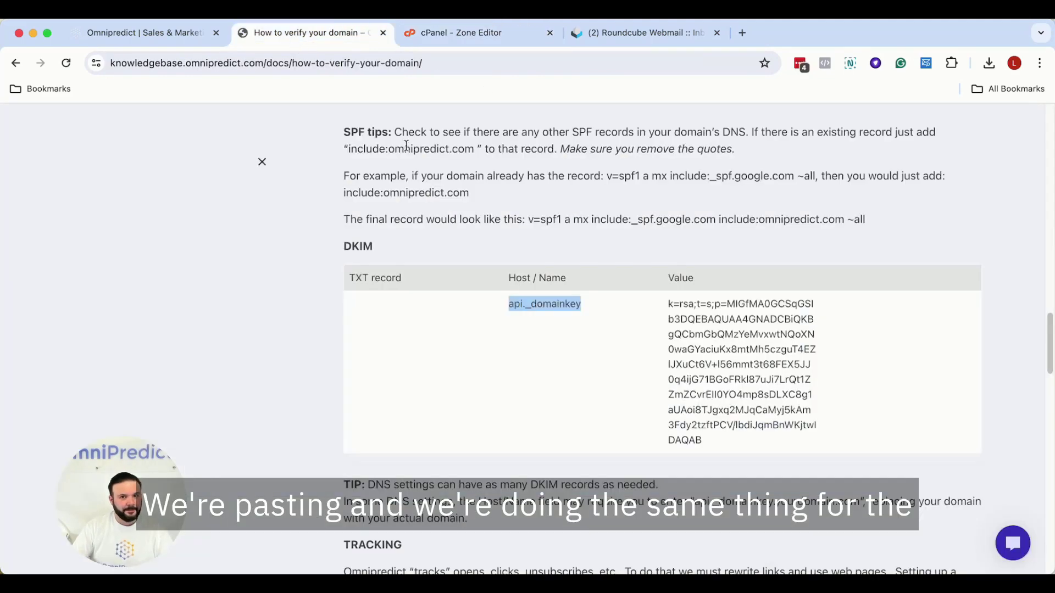
pyautogui.moveTo(668, 305); pyautogui.dragTo(724, 434)
pyautogui.rightClick(712, 395)
pyautogui.click(732, 424)
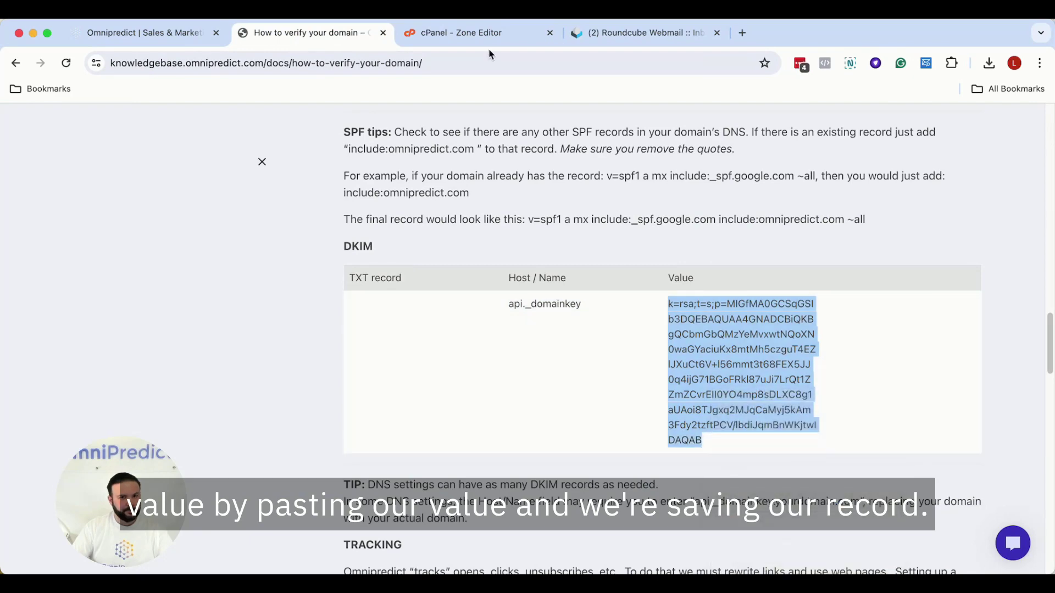
pyautogui.click(484, 33)
pyautogui.click(652, 414)
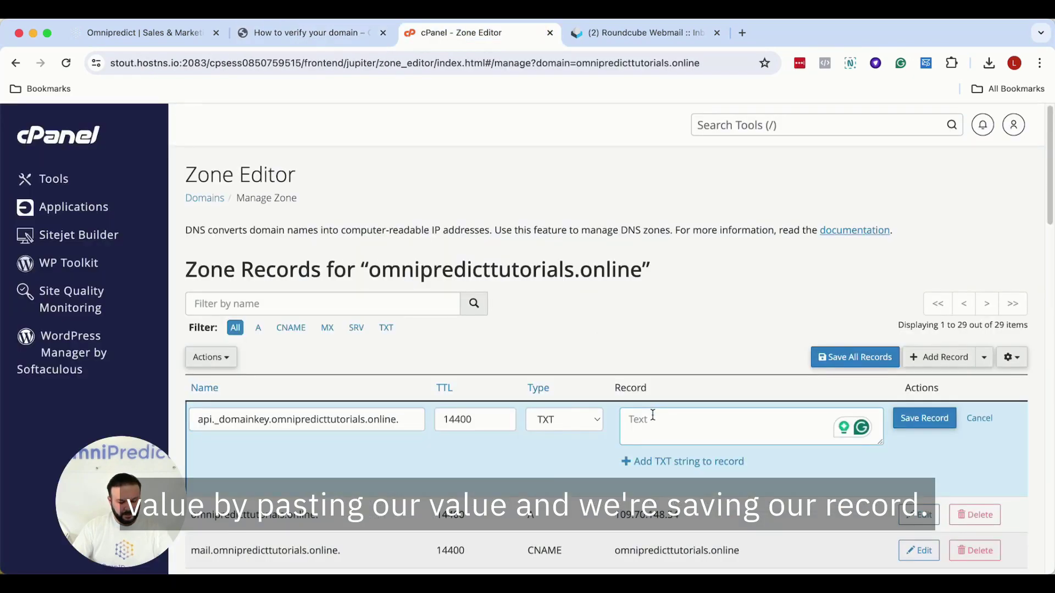
pyautogui.press('super+v')
pyautogui.click(918, 421)
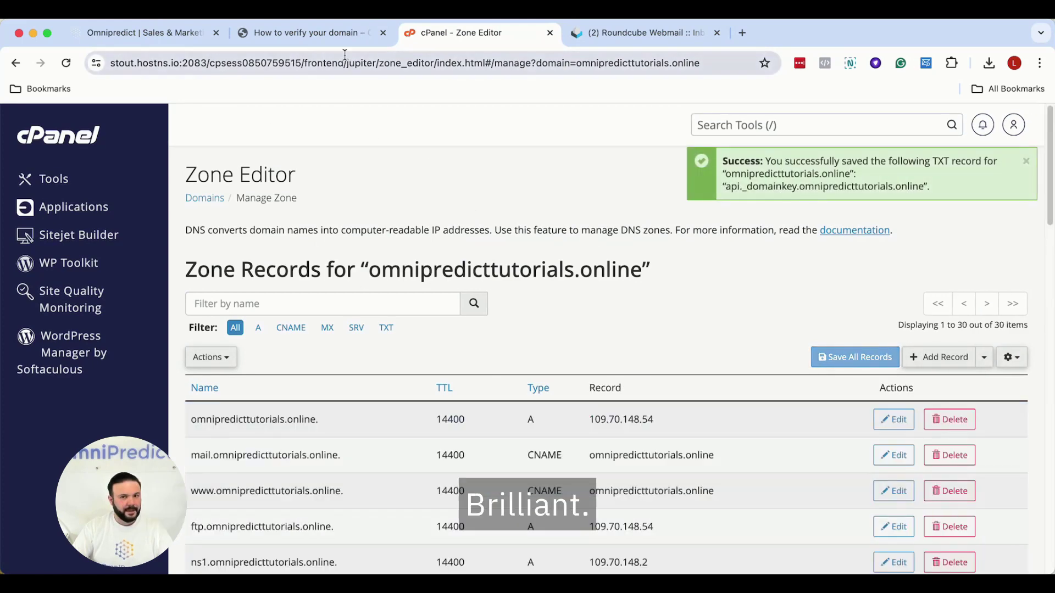
pyautogui.click(332, 35)
pyautogui.scroll(-5, 521, 359)
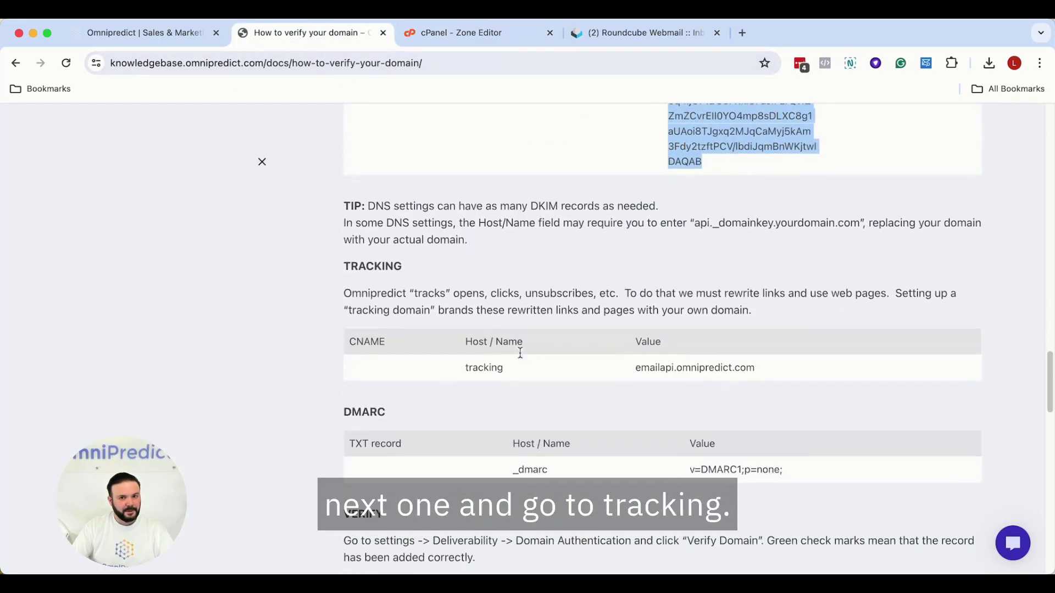
# - Start a new CNAME record named tracking, as the guide specifies
pyautogui.moveTo(352, 321); pyautogui.dragTo(385, 320)
pyautogui.click(479, 34)
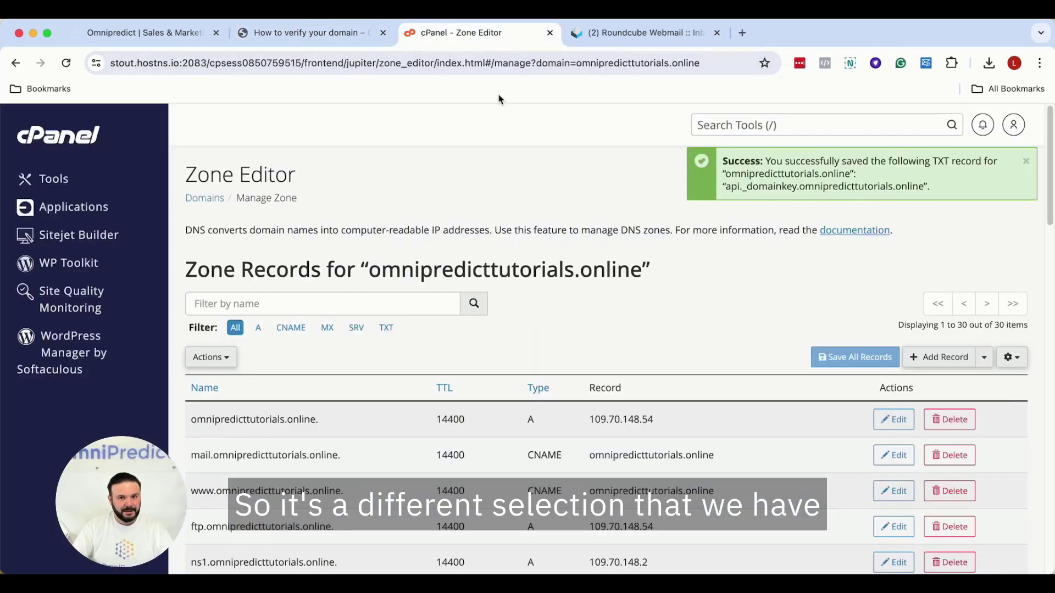
pyautogui.click(937, 357)
pyautogui.click(560, 420)
pyautogui.click(563, 468)
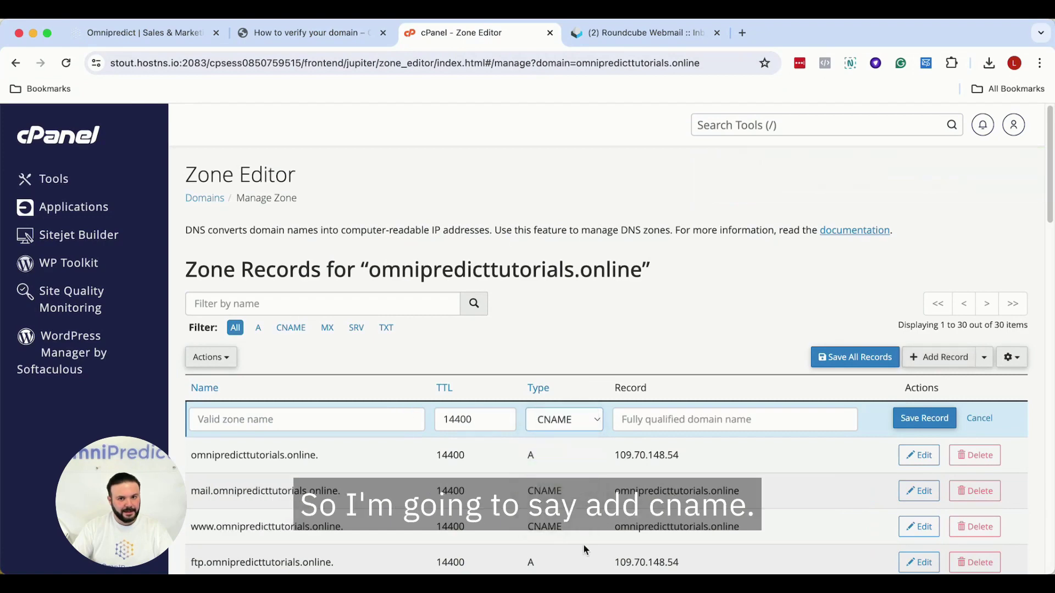
pyautogui.click(307, 33)
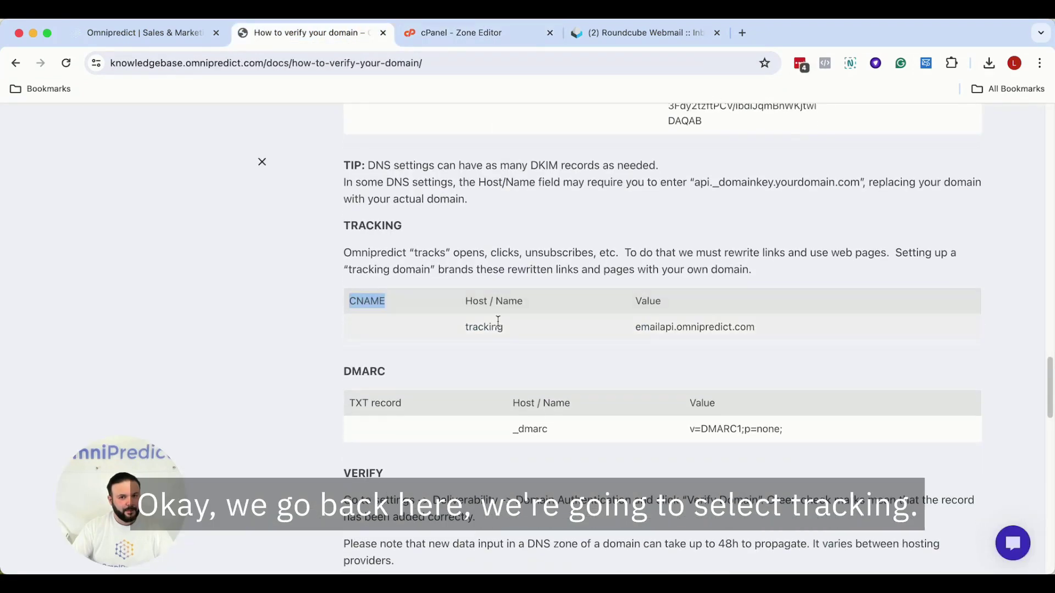
pyautogui.moveTo(466, 331); pyautogui.dragTo(495, 325)
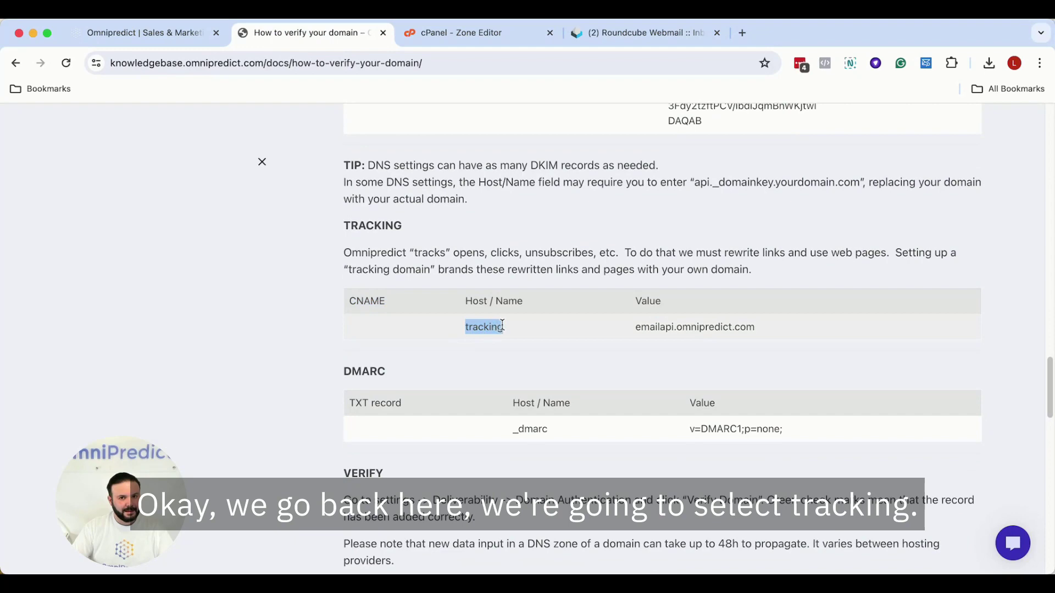
pyautogui.press('super+c')
pyautogui.click(472, 34)
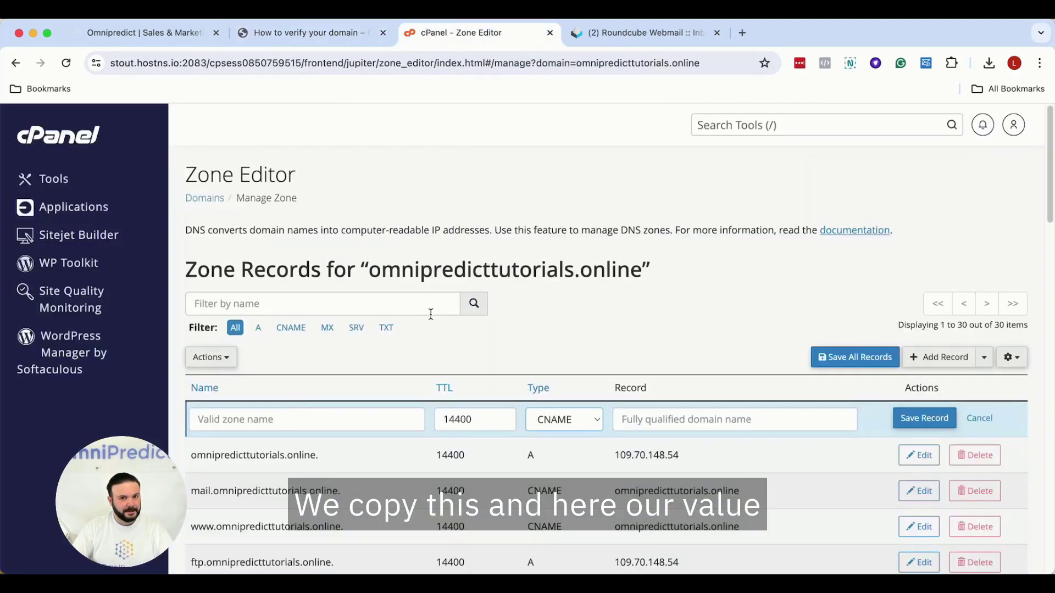
pyautogui.click(326, 417)
pyautogui.press('super+v')
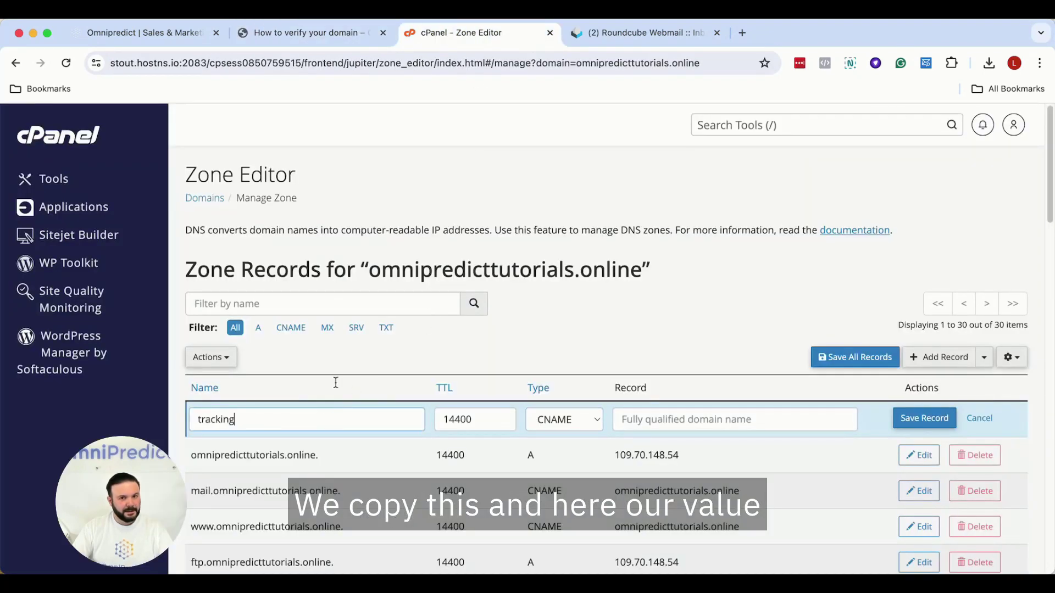
# - Point the tracking CNAME to emailapi.omnipredict.com and save it
pyautogui.click(329, 33)
pyautogui.moveTo(636, 326); pyautogui.dragTo(760, 325)
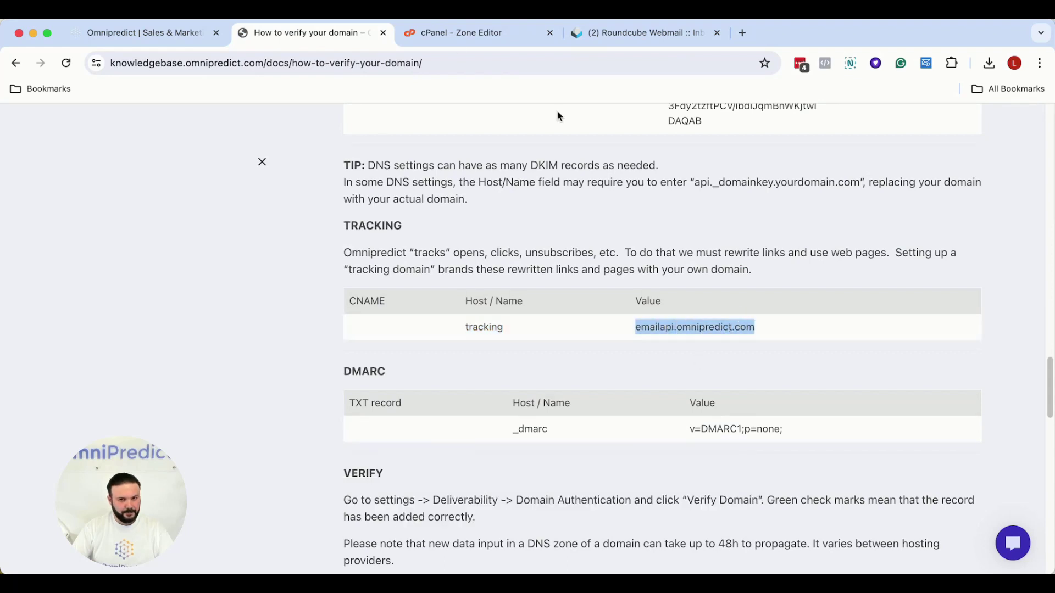
pyautogui.click(459, 38)
pyautogui.press('super+v')
pyautogui.click(942, 426)
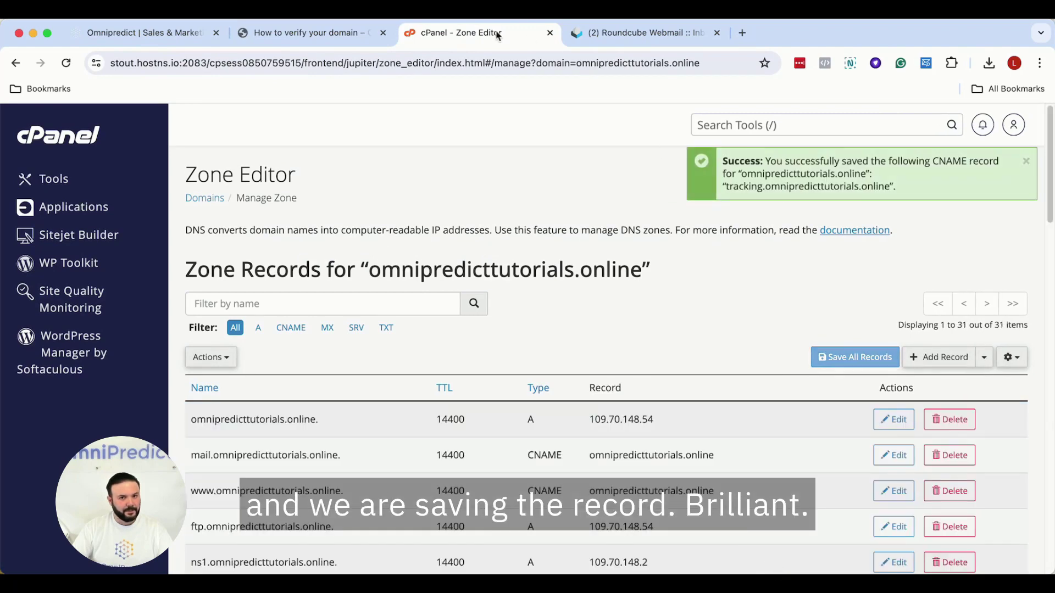
pyautogui.click(329, 32)
pyautogui.scroll(-3, 581, 322)
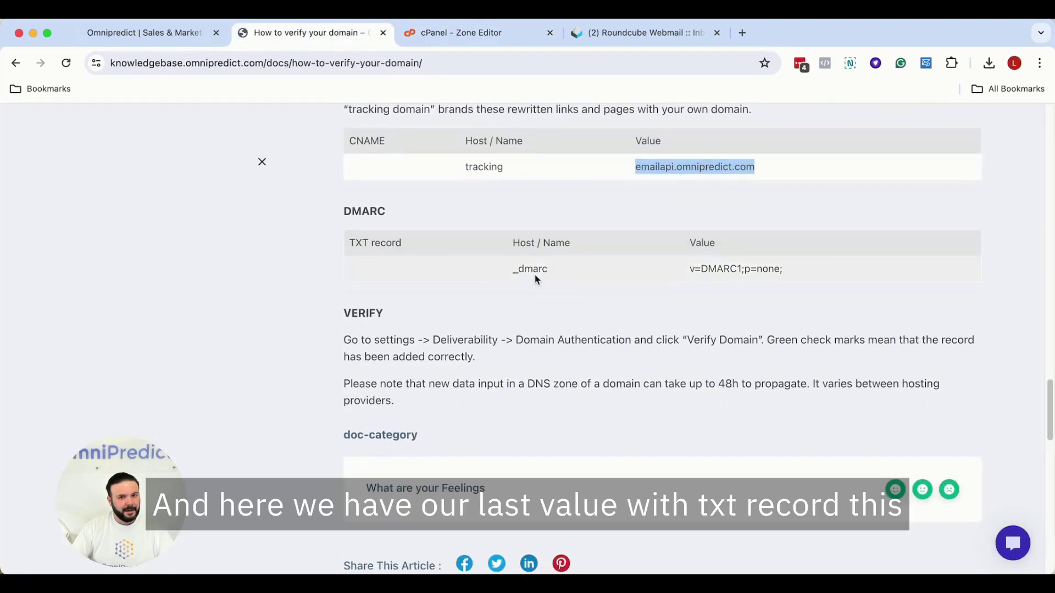
# - Start a new TXT record named _dmarc, copied from the guide
pyautogui.click(516, 268)
pyautogui.moveTo(516, 268); pyautogui.dragTo(544, 268)
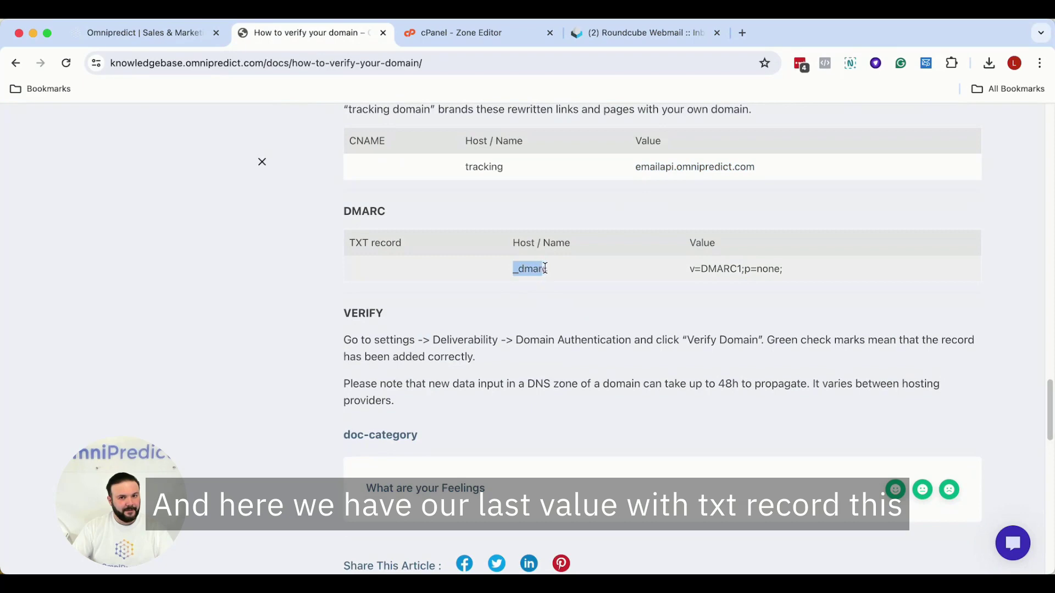
pyautogui.rightClick(533, 269)
pyautogui.click(549, 300)
pyautogui.click(351, 243)
pyautogui.moveTo(352, 243); pyautogui.dragTo(395, 265)
pyautogui.click(478, 33)
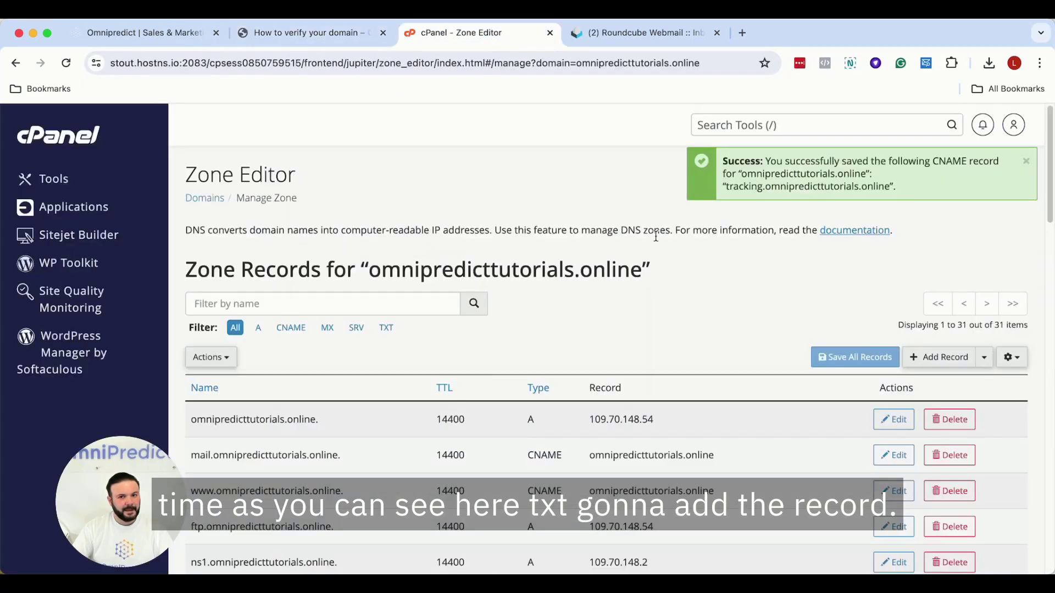
pyautogui.click(940, 358)
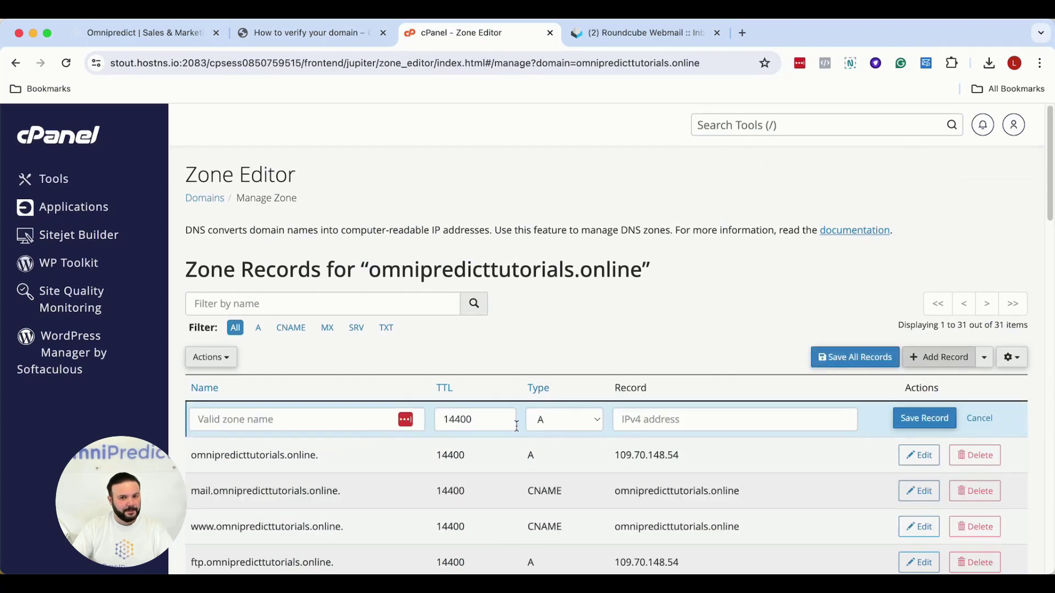
pyautogui.click(551, 423)
pyautogui.click(550, 518)
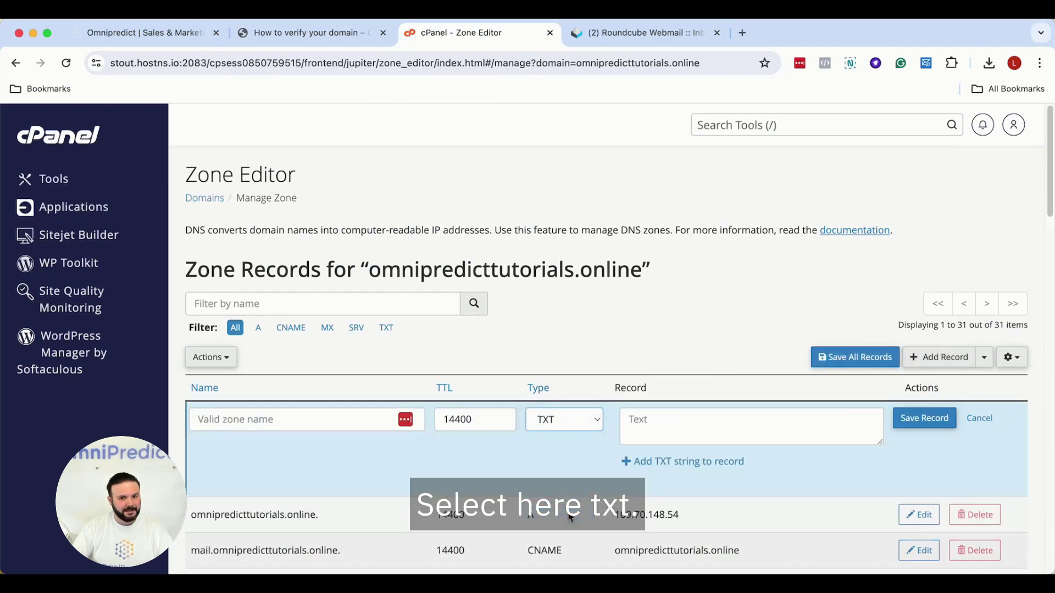
pyautogui.click(322, 423)
pyautogui.press('super+v')
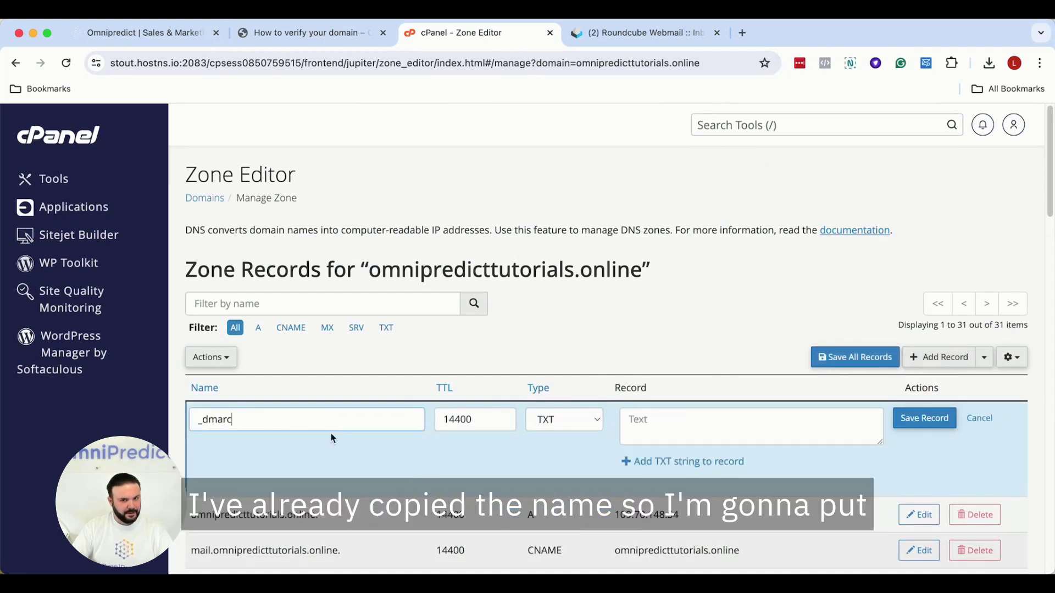
# - Copy the value v=DMARC1;p=none; from the guide into the record and save it
pyautogui.click(310, 33)
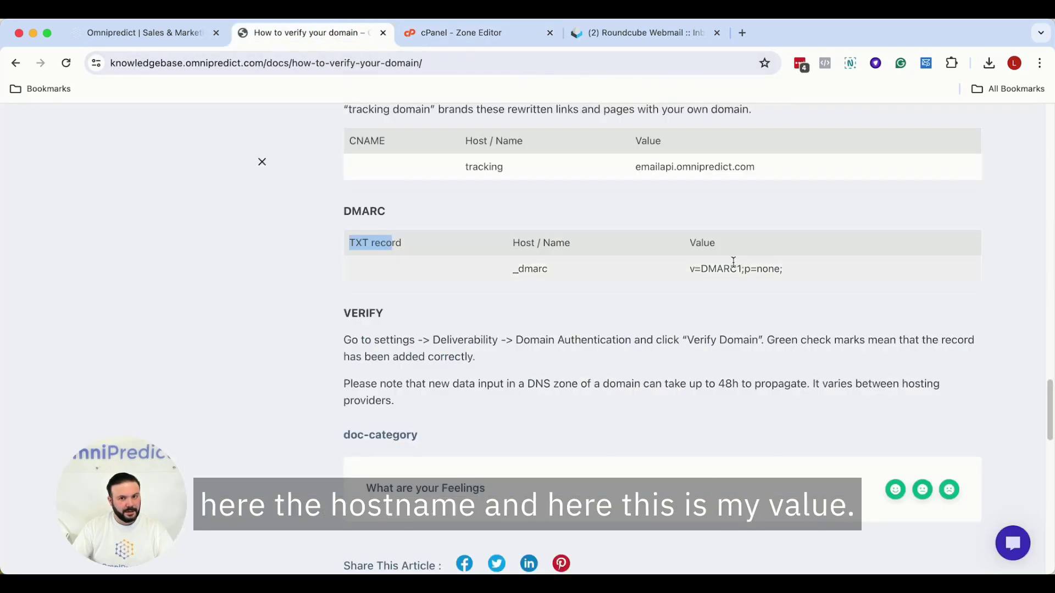
pyautogui.moveTo(692, 269); pyautogui.dragTo(776, 268)
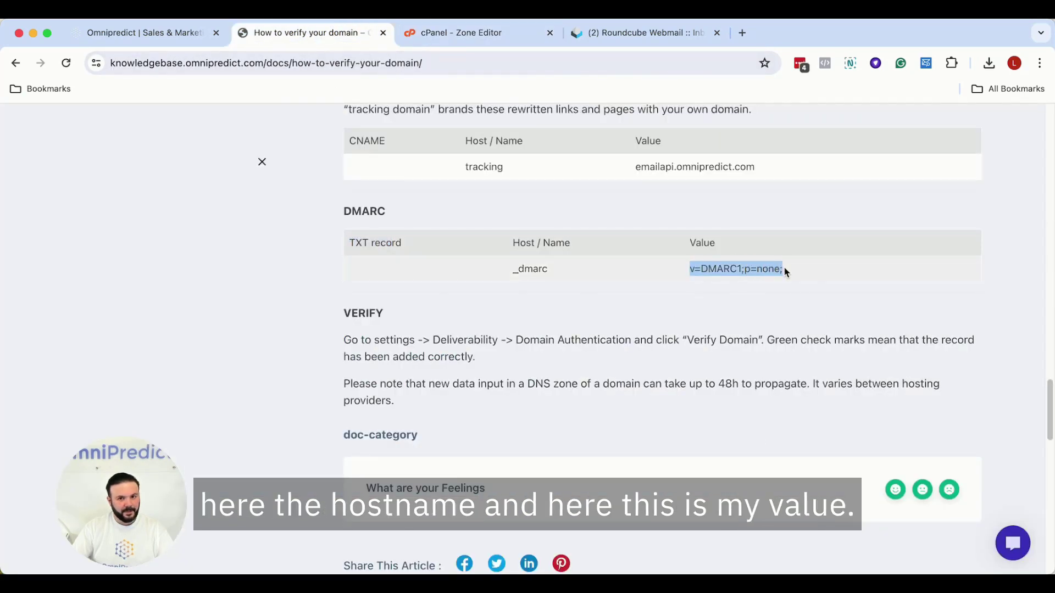
pyautogui.rightClick(750, 269)
pyautogui.click(780, 301)
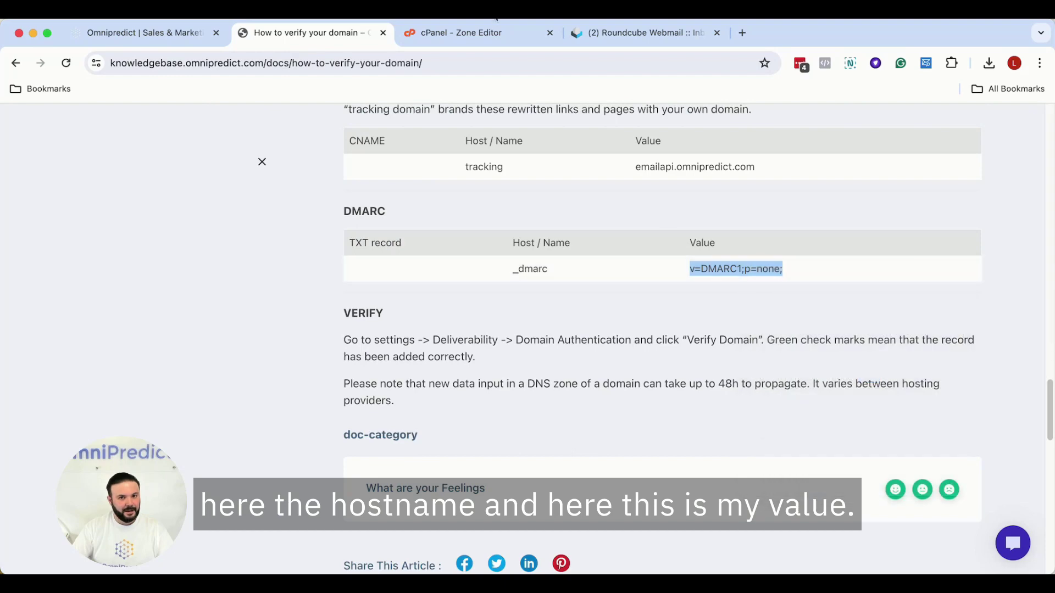
pyautogui.click(505, 33)
pyautogui.click(655, 432)
pyautogui.press('super+v')
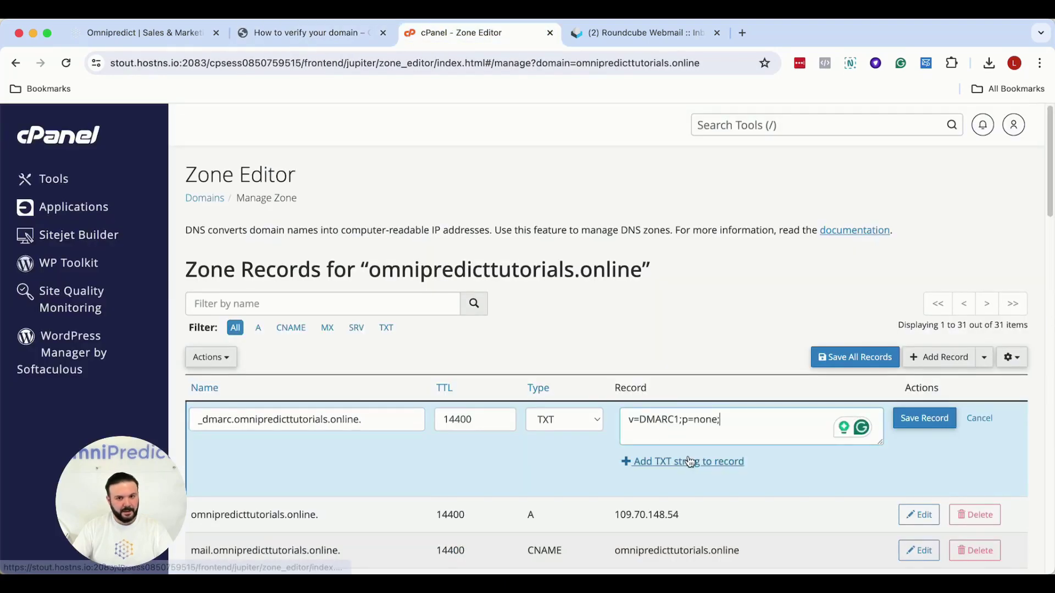
pyautogui.scroll(-1, 1007, 418)
pyautogui.click(928, 389)
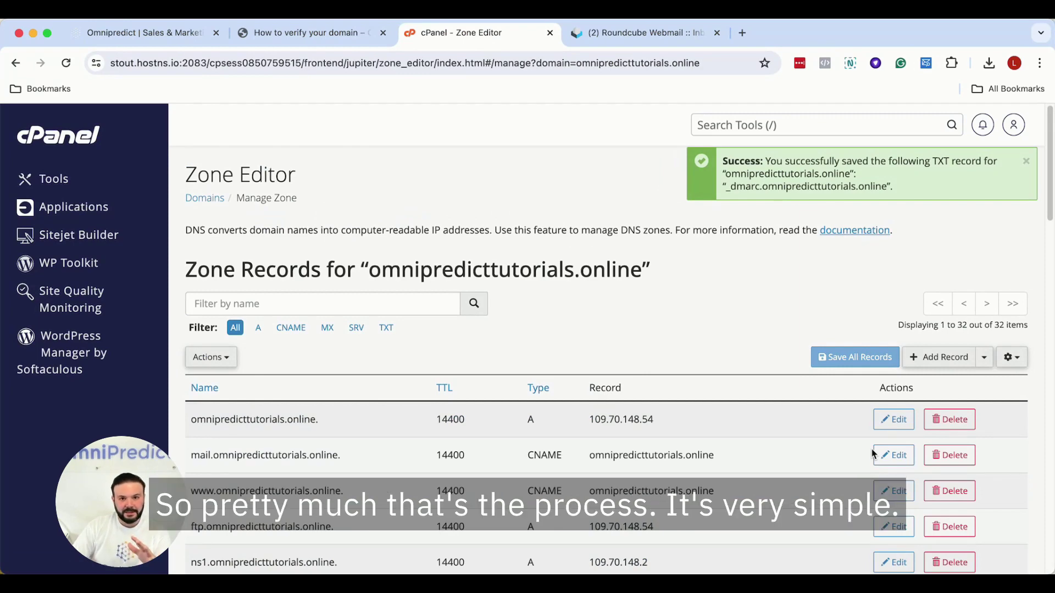
# - Scroll through the zone records list to check the newly saved entries
pyautogui.scroll(-4, 820, 418)
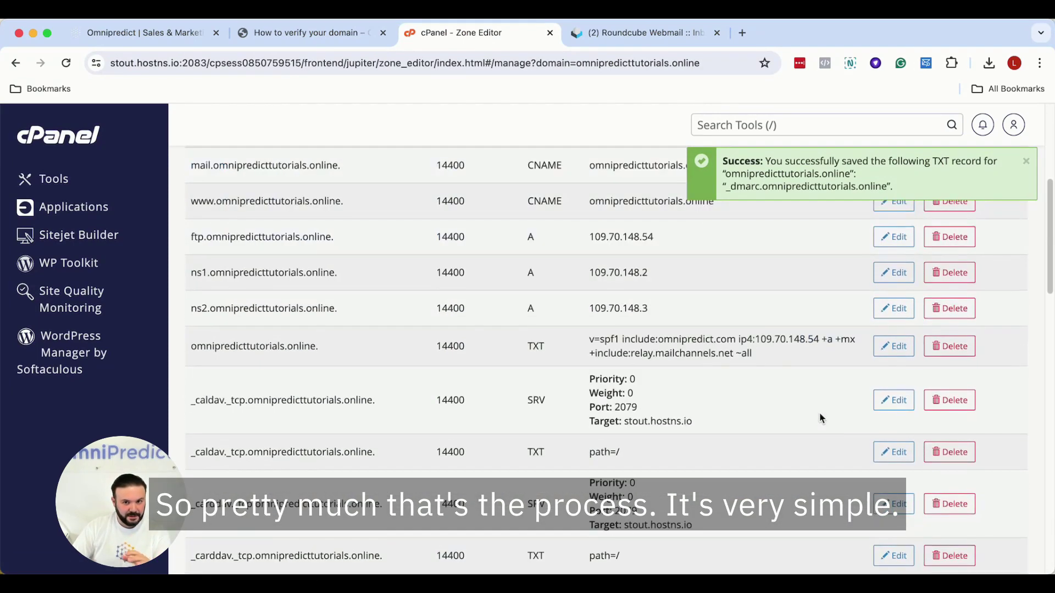
pyautogui.scroll(-1, 820, 418)
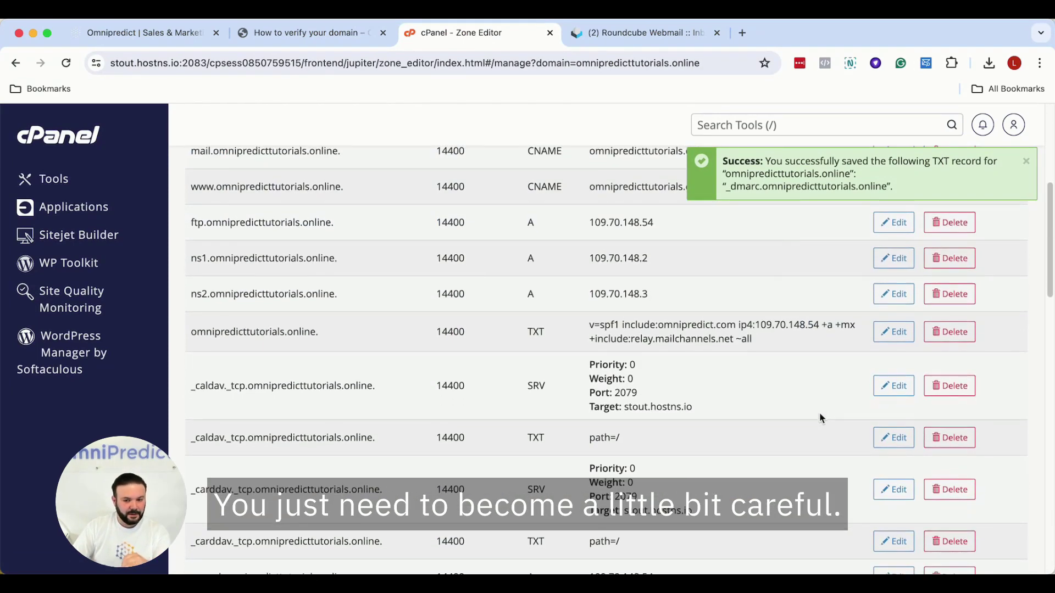
pyautogui.scroll(2, 820, 419)
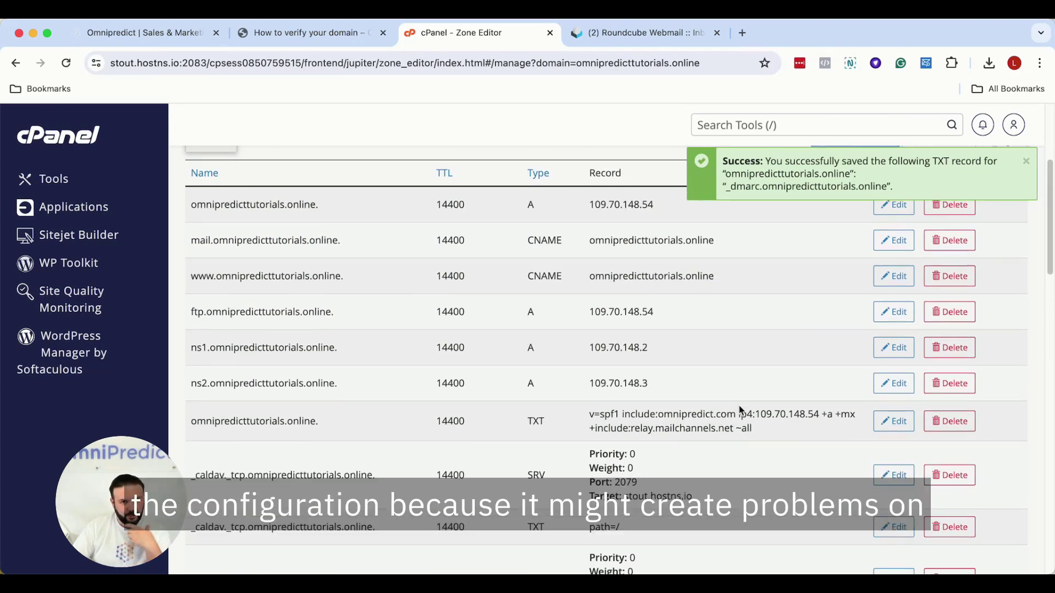
pyautogui.scroll(-3, 739, 405)
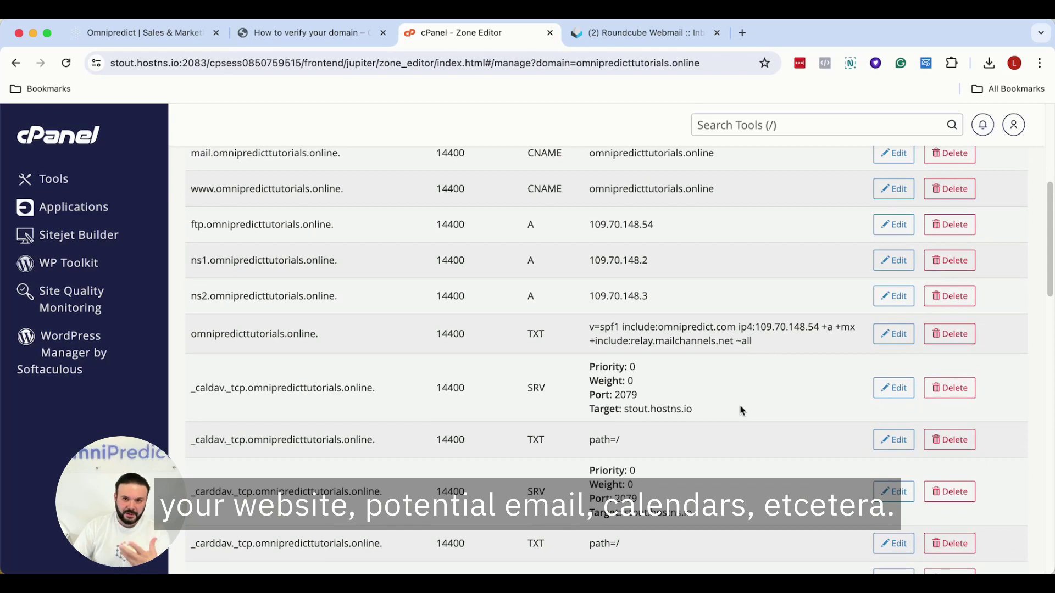
pyautogui.scroll(-10, 739, 406)
pyautogui.scroll(3, 742, 407)
pyautogui.scroll(-6, 743, 407)
pyautogui.scroll(7, 742, 411)
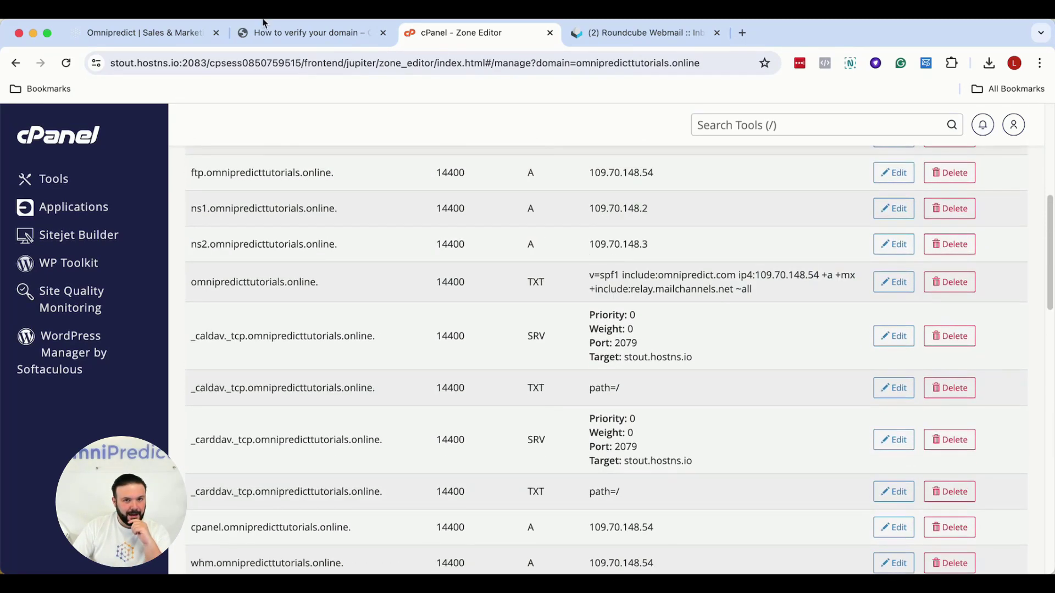
# - Find the guide's Verify section and highlight the 48h DNS propagation note
pyautogui.click(310, 32)
pyautogui.scroll(4, 756, 311)
pyautogui.scroll(8, 756, 311)
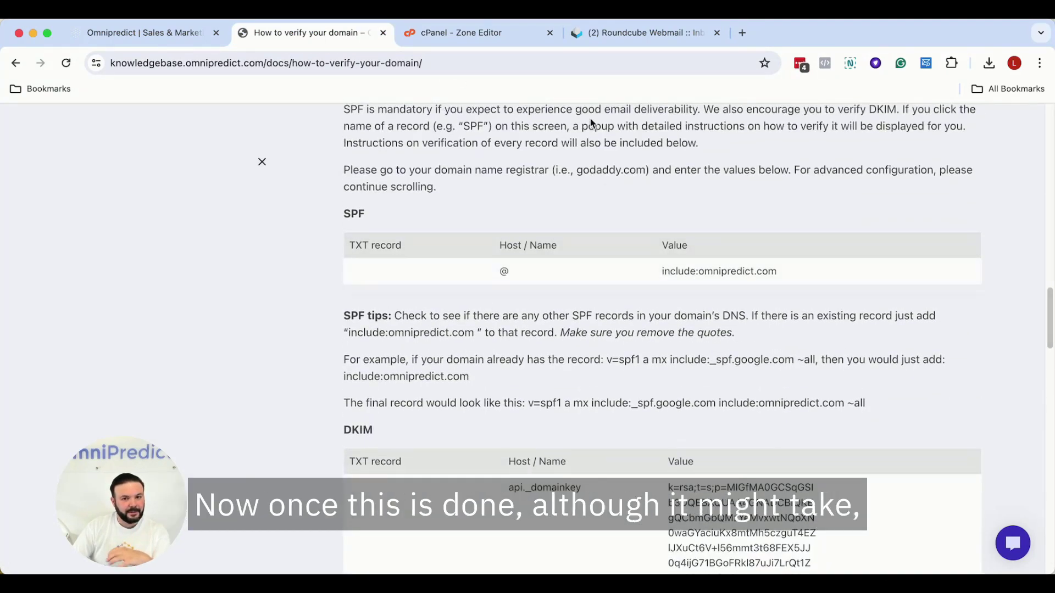
pyautogui.scroll(-18, 591, 122)
pyautogui.scroll(4, 737, 304)
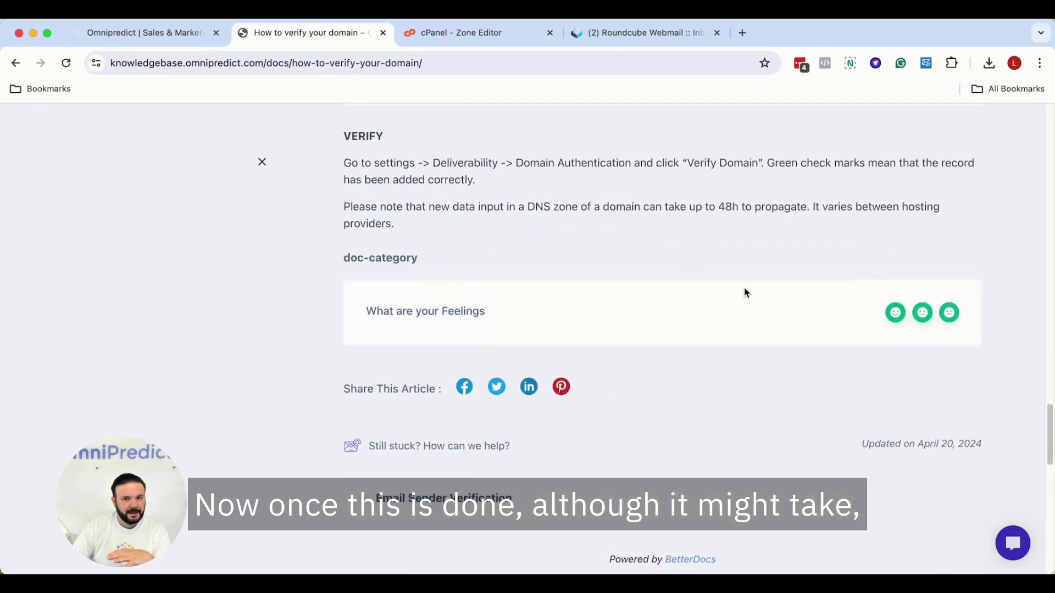
pyautogui.moveTo(705, 207); pyautogui.dragTo(778, 208)
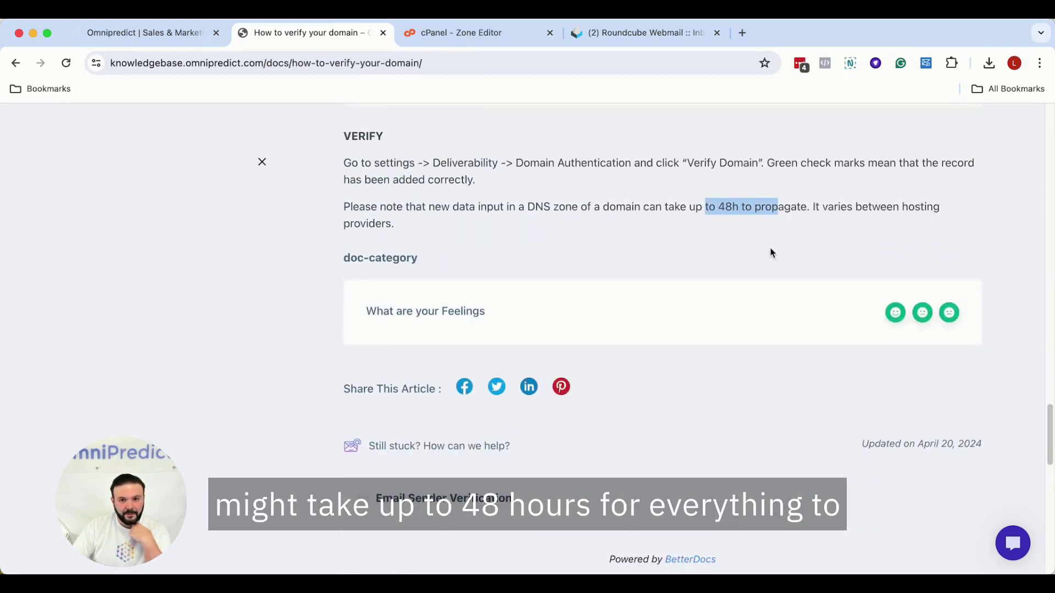
# - Start verification of omnipredicttutorials.online from OmniPredict's Domain Authentication page
pyautogui.click(145, 32)
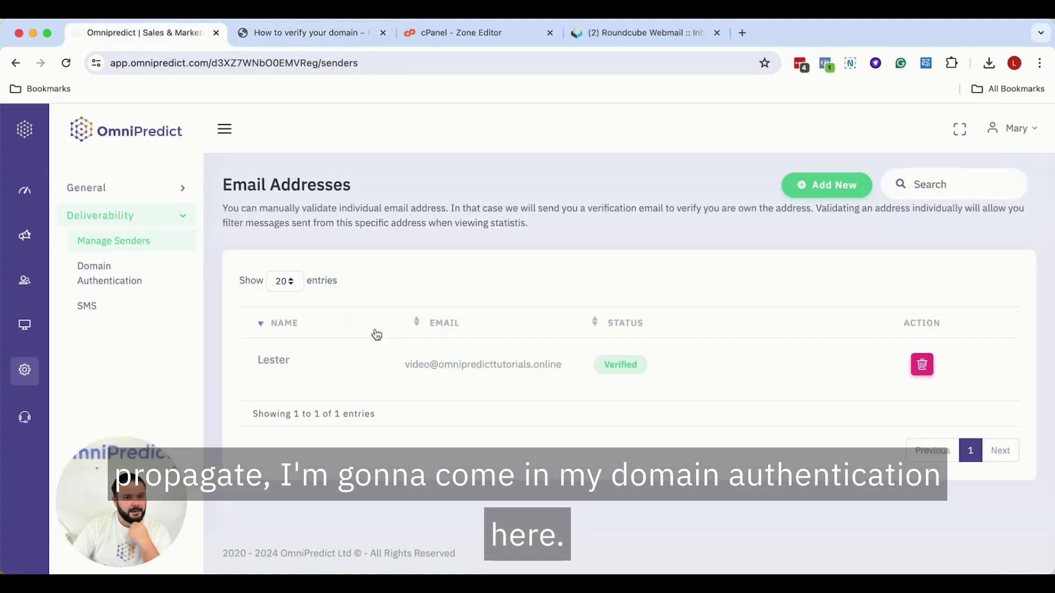
pyautogui.click(109, 281)
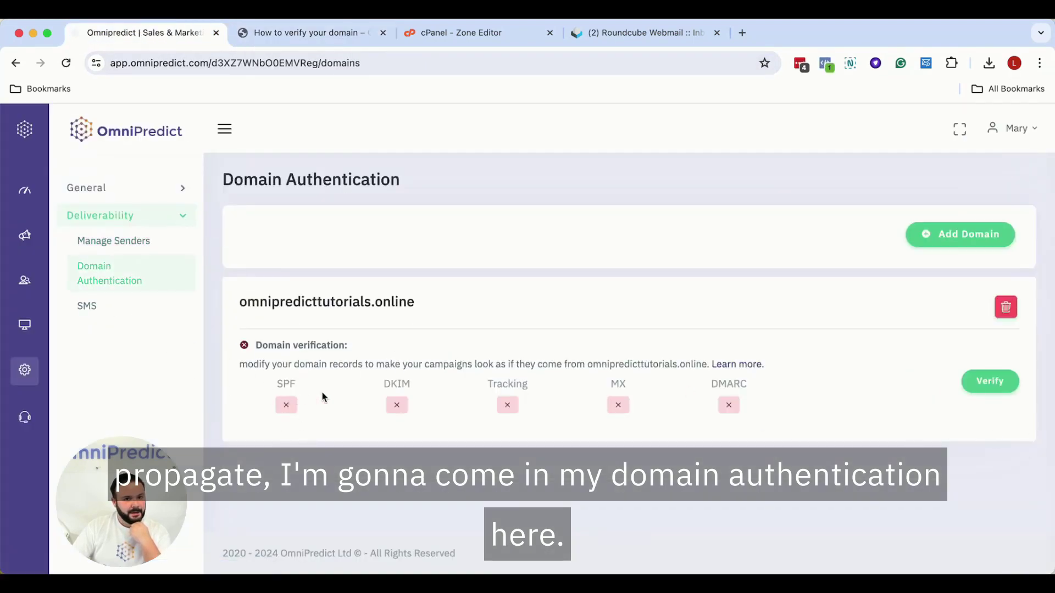
pyautogui.moveTo(290, 294); pyautogui.dragTo(470, 309)
pyautogui.click(796, 473)
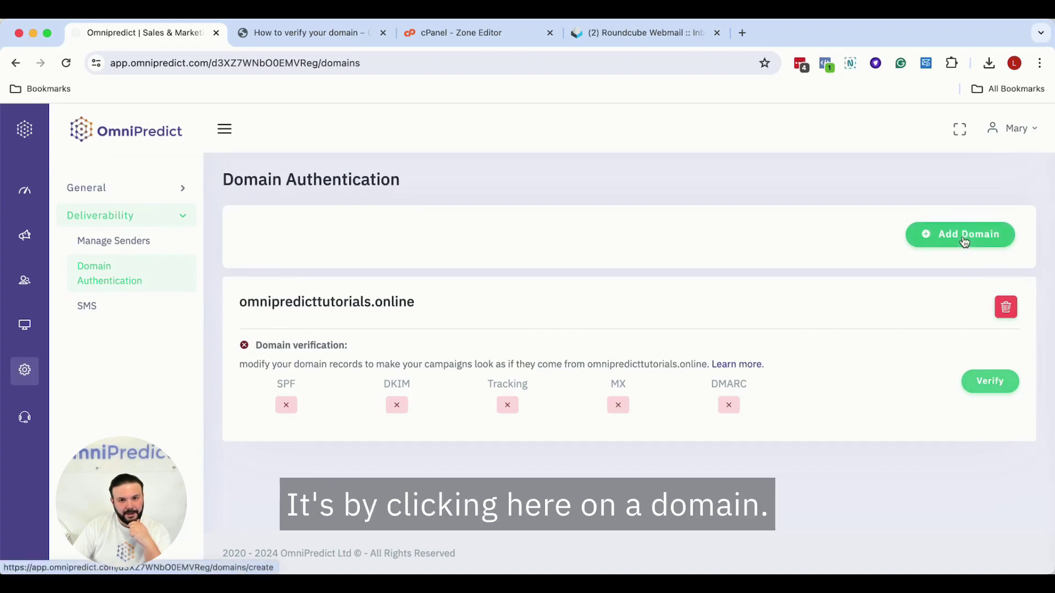
pyautogui.click(990, 384)
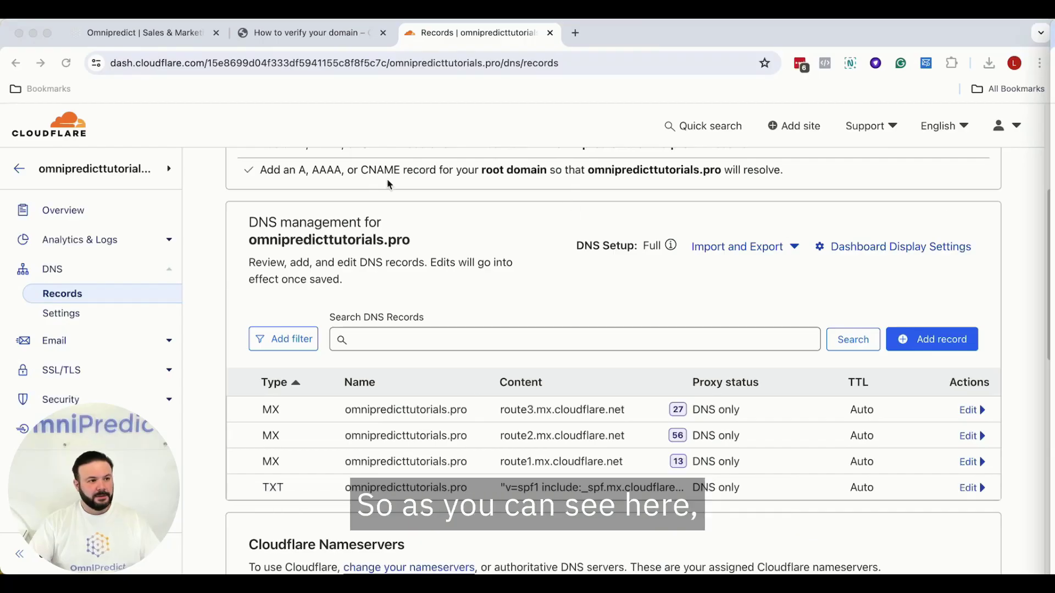
# - Look over Cloudflare's existing DNS records, then bring up the guide's SPF and DKIM values
pyautogui.click(171, 41)
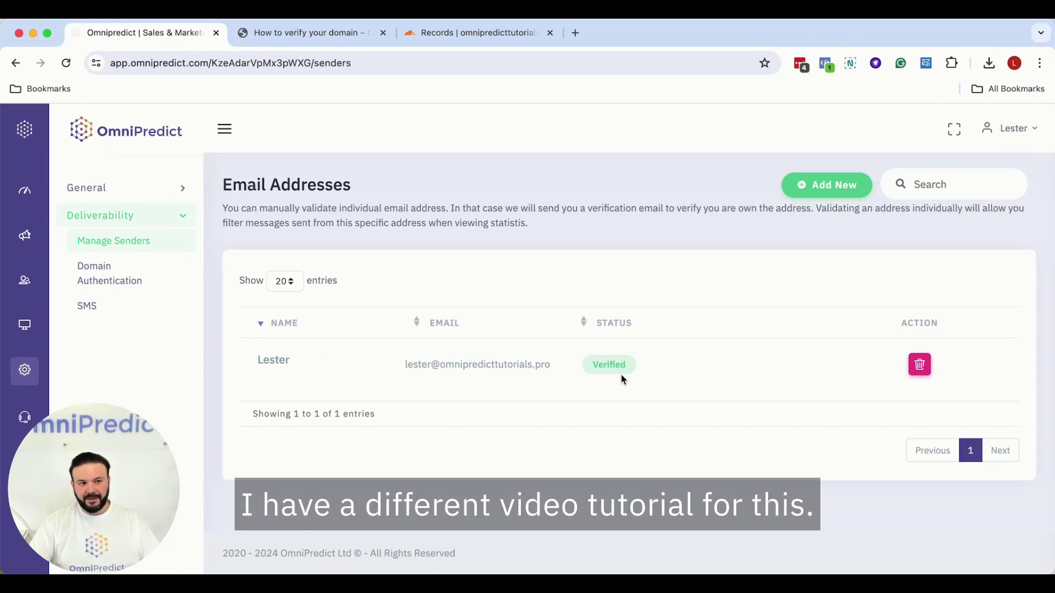
pyautogui.click(472, 34)
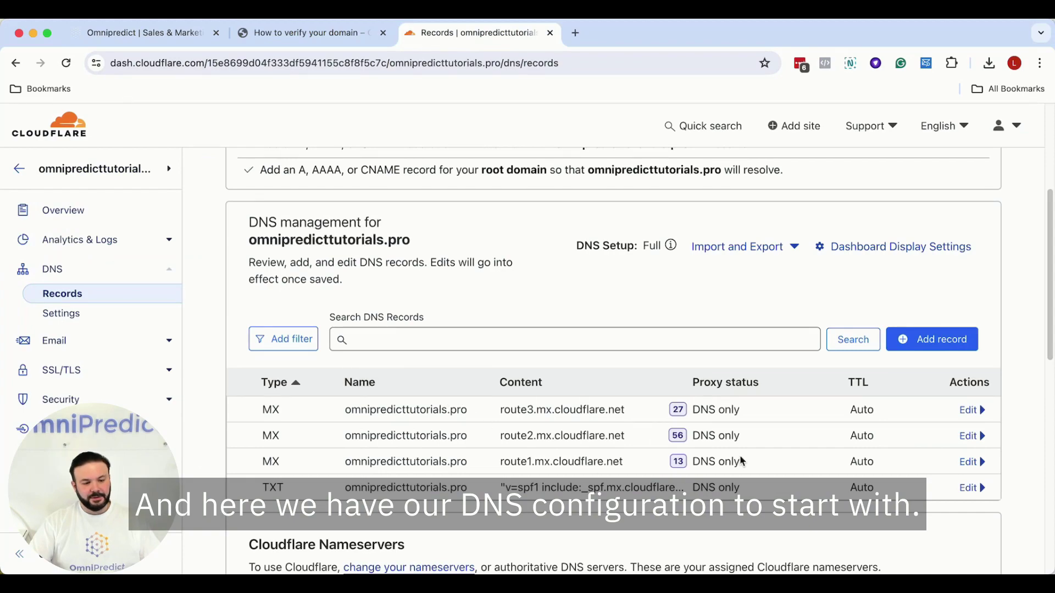
pyautogui.click(322, 34)
pyautogui.scroll(7, 524, 363)
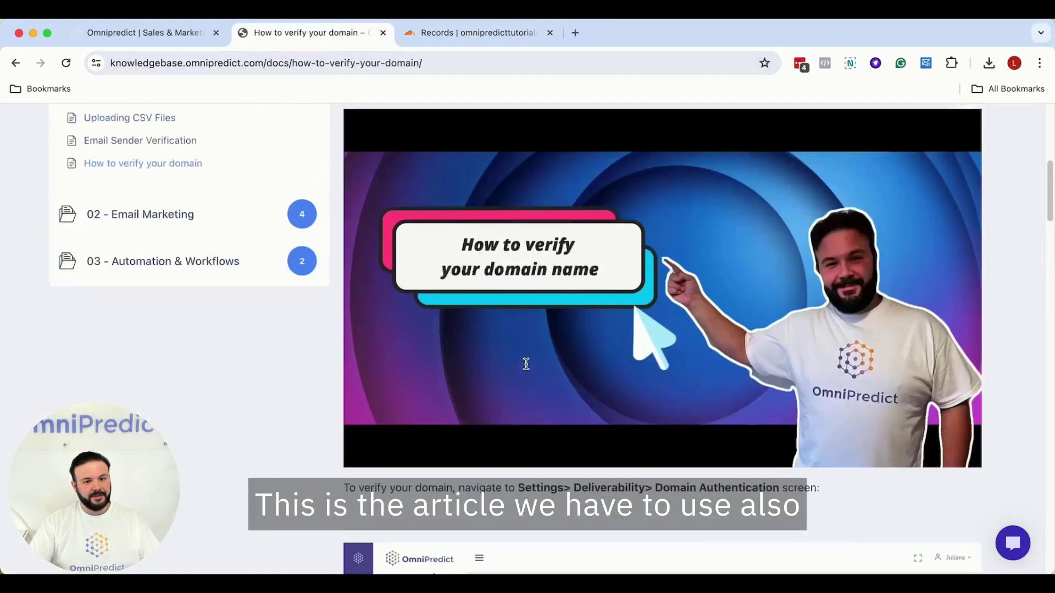
pyautogui.scroll(-20, 532, 365)
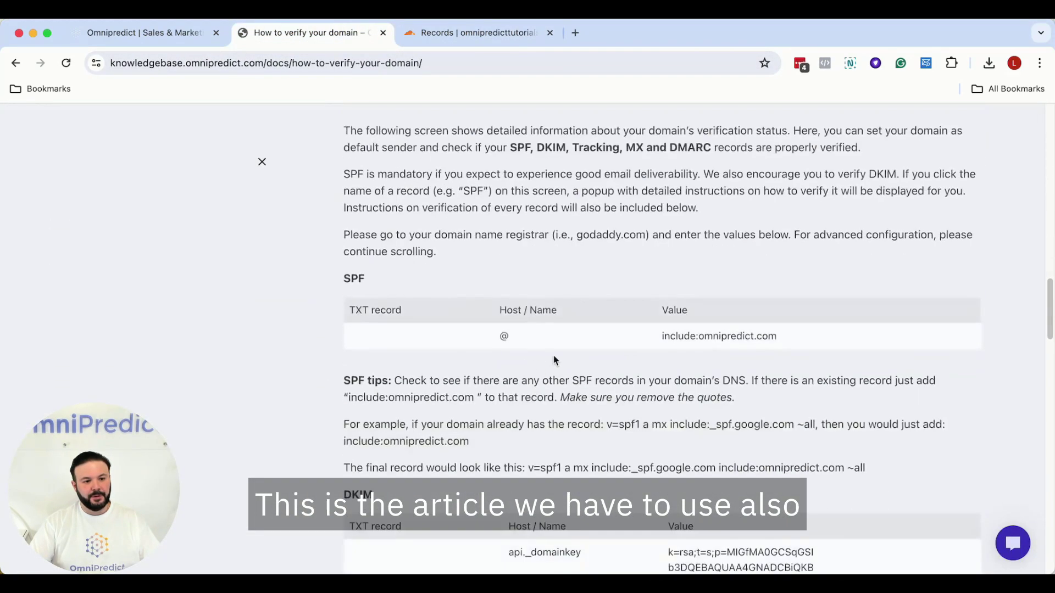
pyautogui.scroll(4, 519, 249)
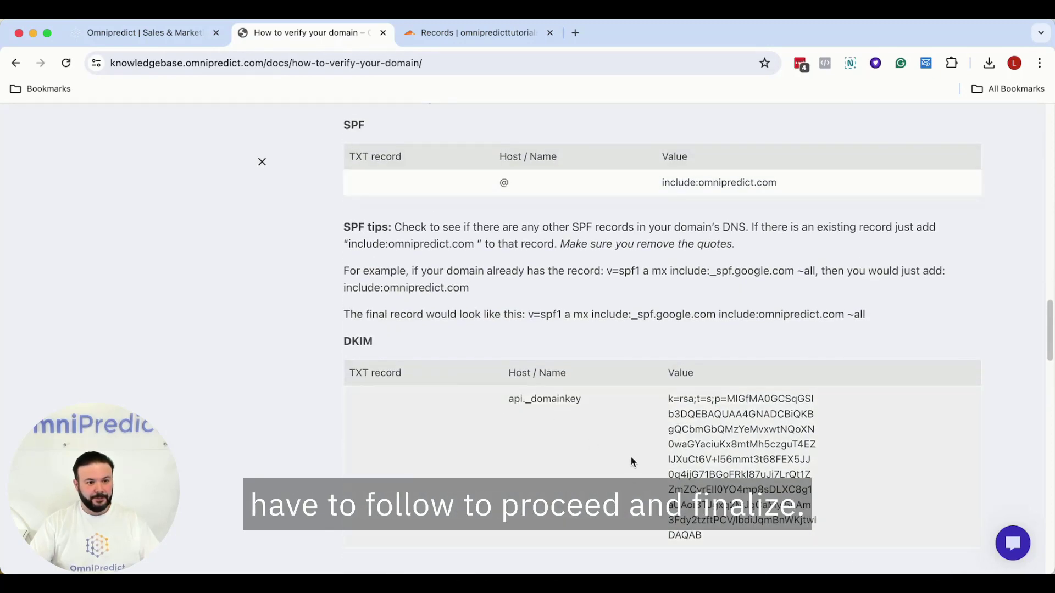
# - Add omnipredicttutorials.pro in Domain Authentication with the verified sender address, then return to Cloudflare DNS
pyautogui.click(145, 32)
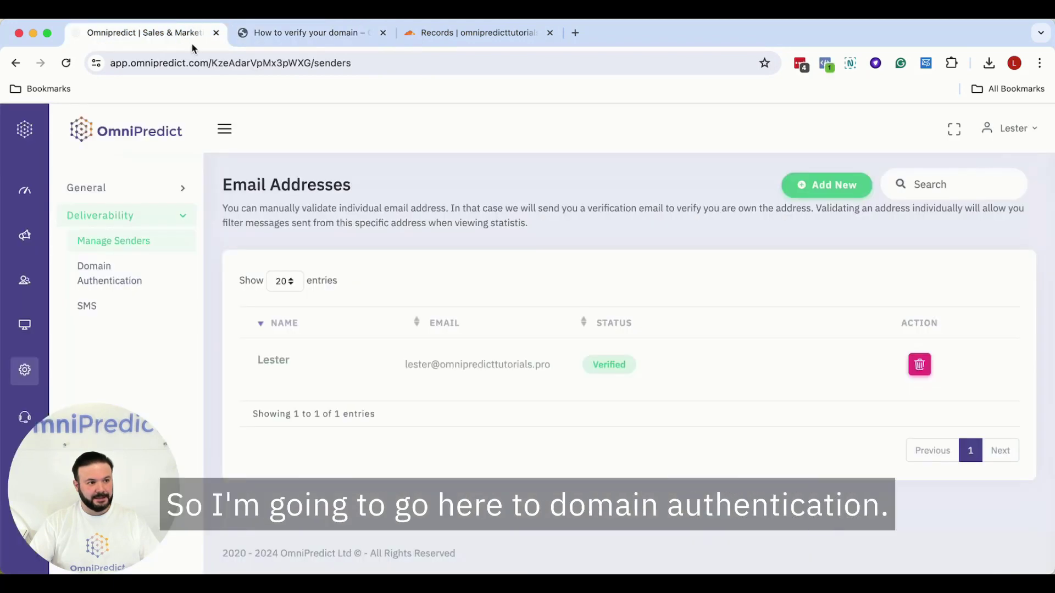
pyautogui.click(97, 280)
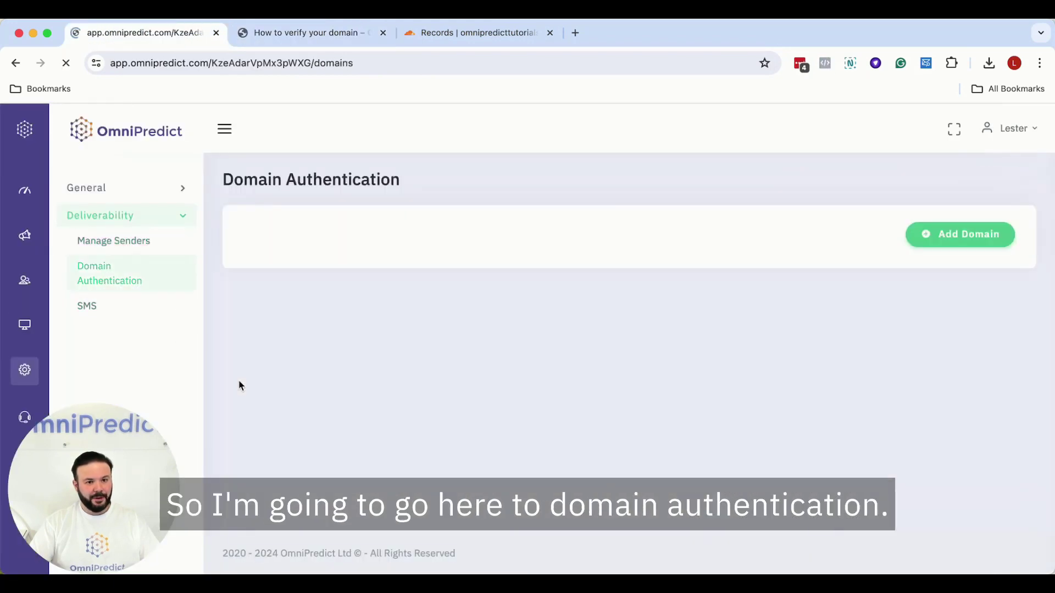
pyautogui.click(955, 243)
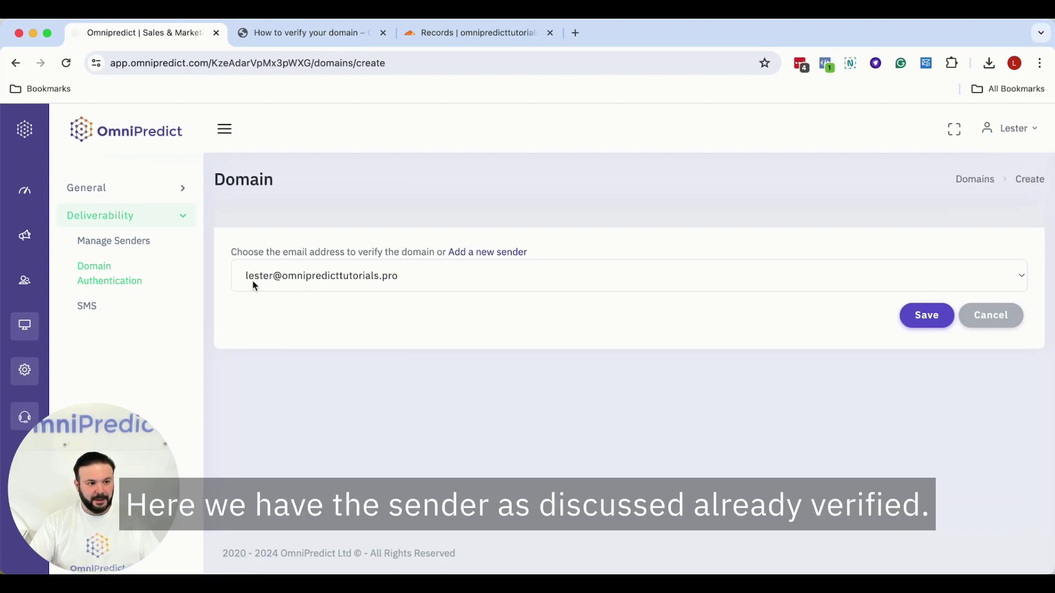
pyautogui.click(925, 329)
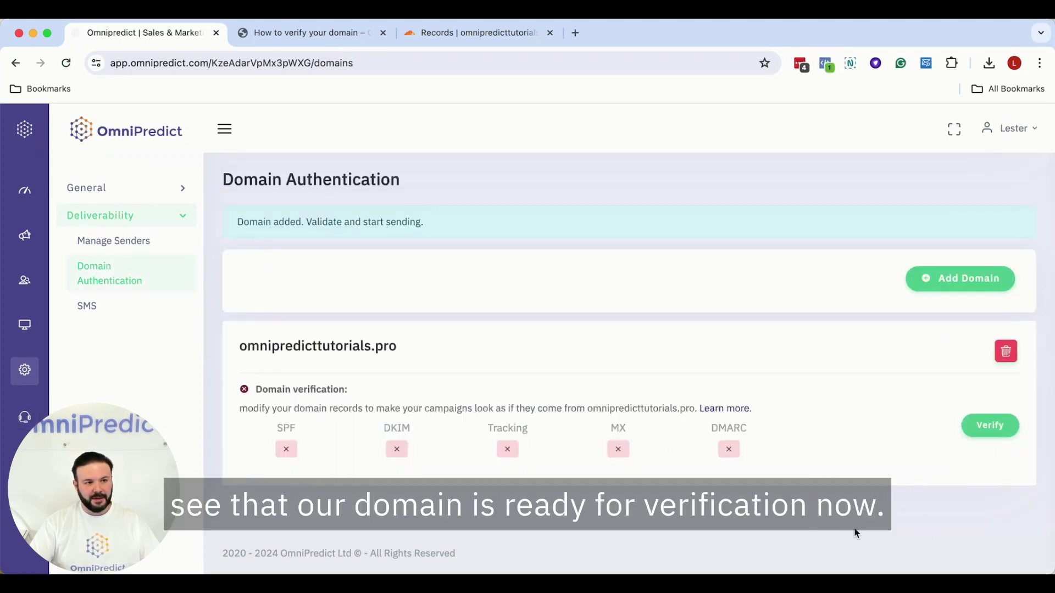
pyautogui.click(478, 32)
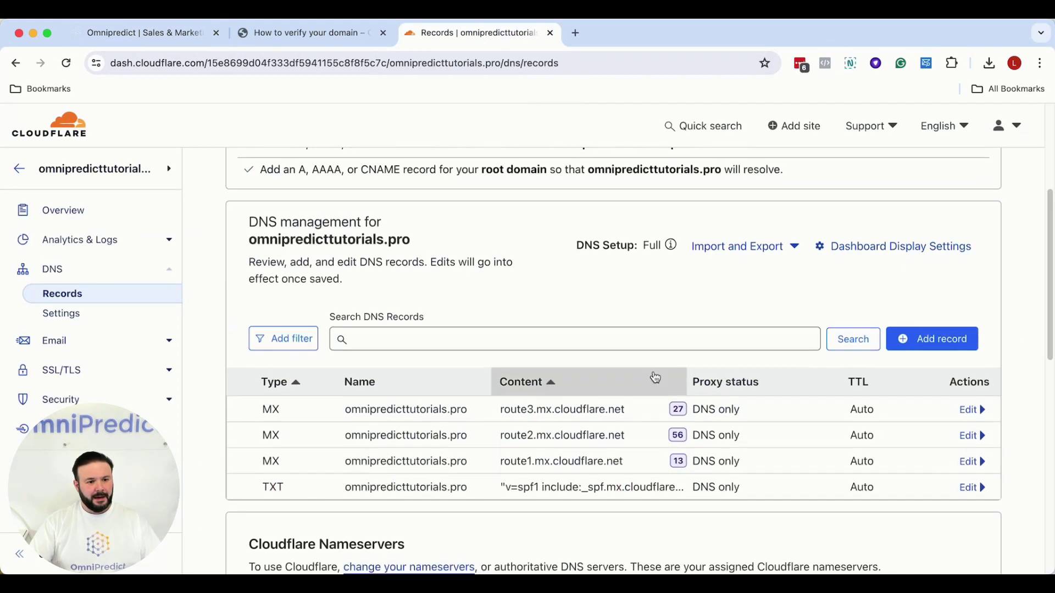
# - Open the existing SPF TXT record for editing and copy include:omnipredict.com from the verification guide
pyautogui.scroll(-1, 654, 377)
pyautogui.click(978, 448)
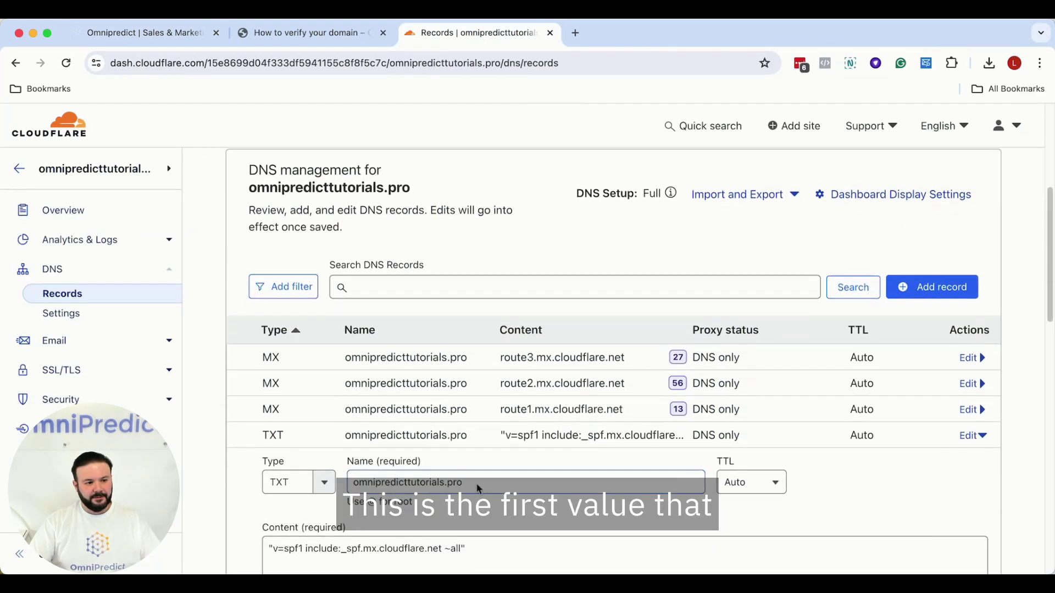
pyautogui.scroll(-1, 497, 487)
pyautogui.click(316, 35)
pyautogui.scroll(2, 604, 319)
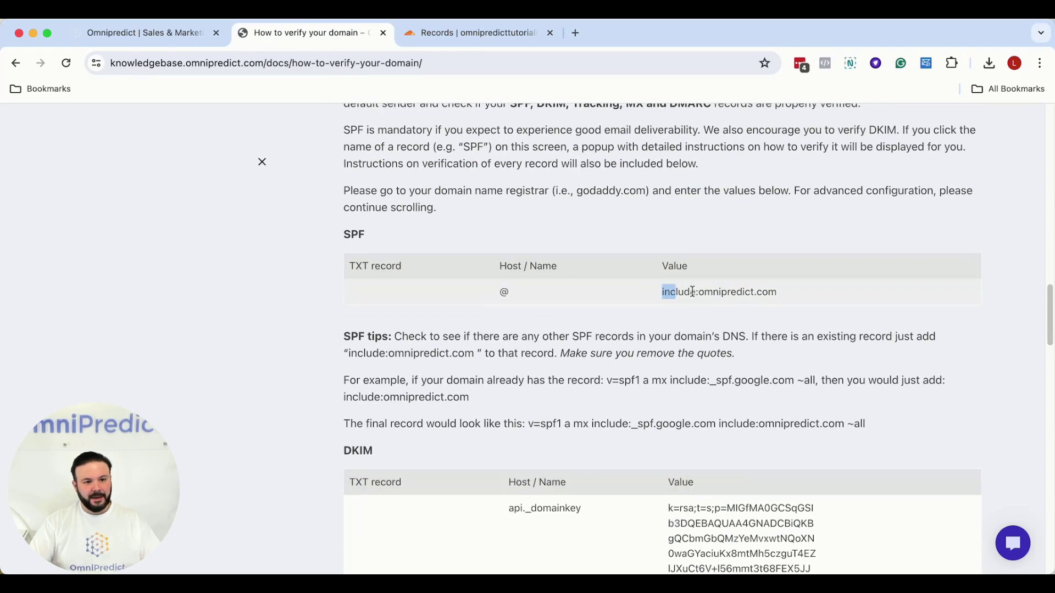
pyautogui.moveTo(676, 291); pyautogui.dragTo(777, 294)
pyautogui.rightClick(748, 293)
pyautogui.click(761, 323)
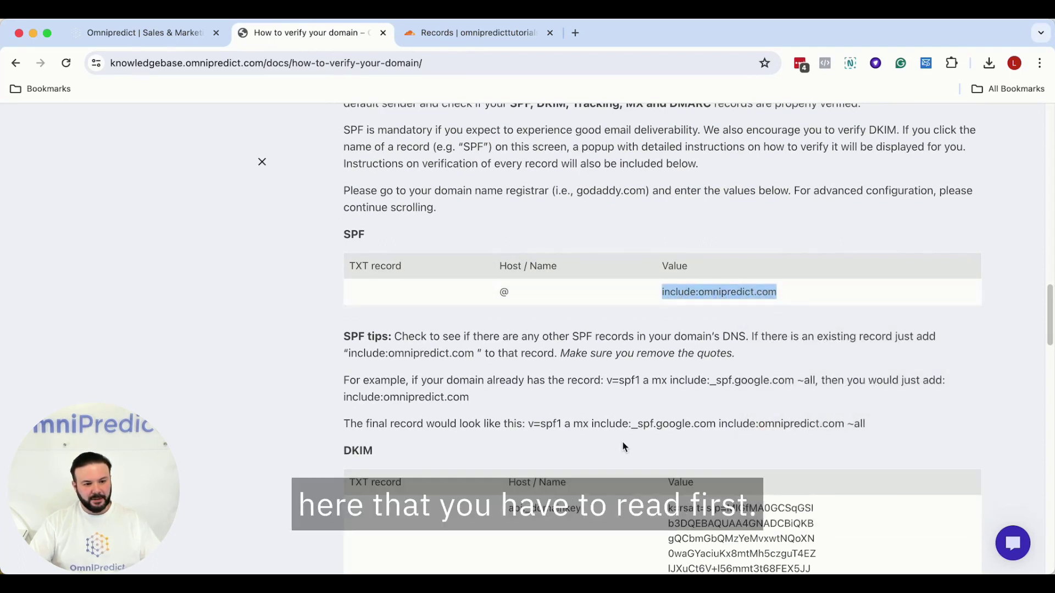
# - Paste include:omnipredict.com into the SPF record's content after v=spf1 and save the record
pyautogui.hotkey('ctrl', 'Tab')
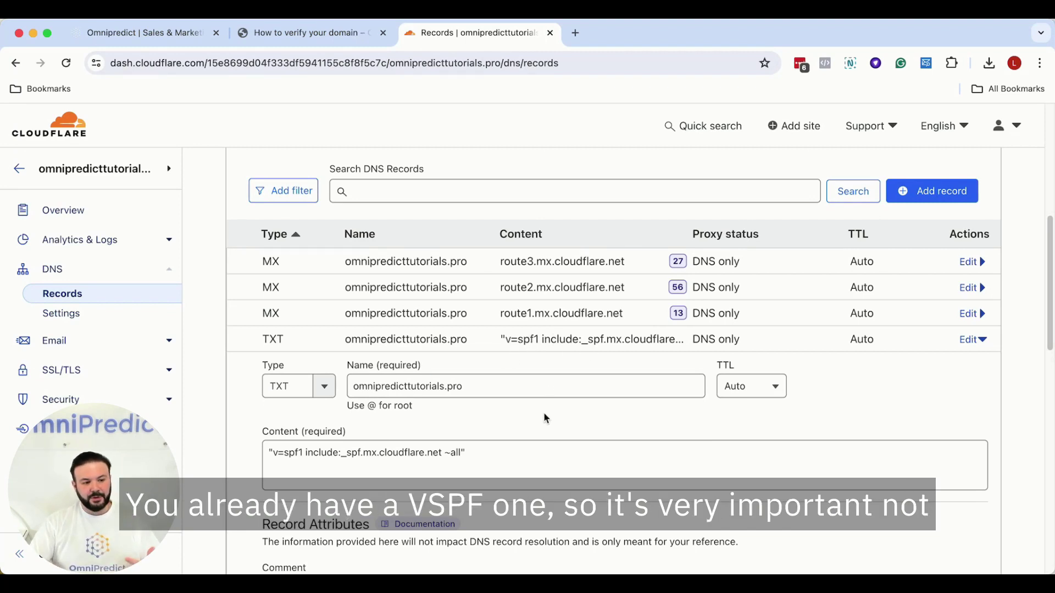
pyautogui.click(303, 454)
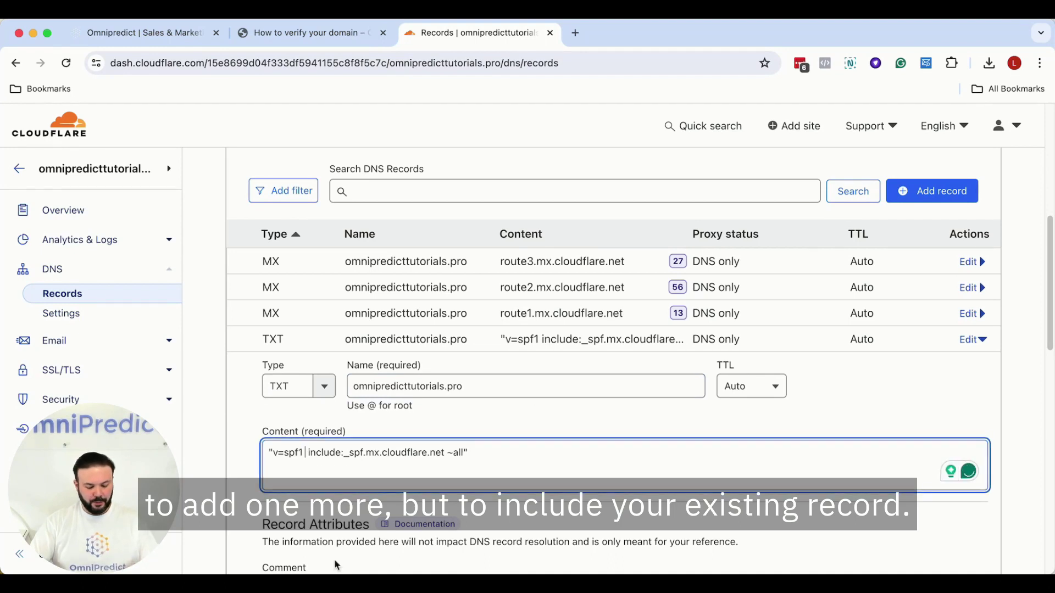
pyautogui.press('super+v')
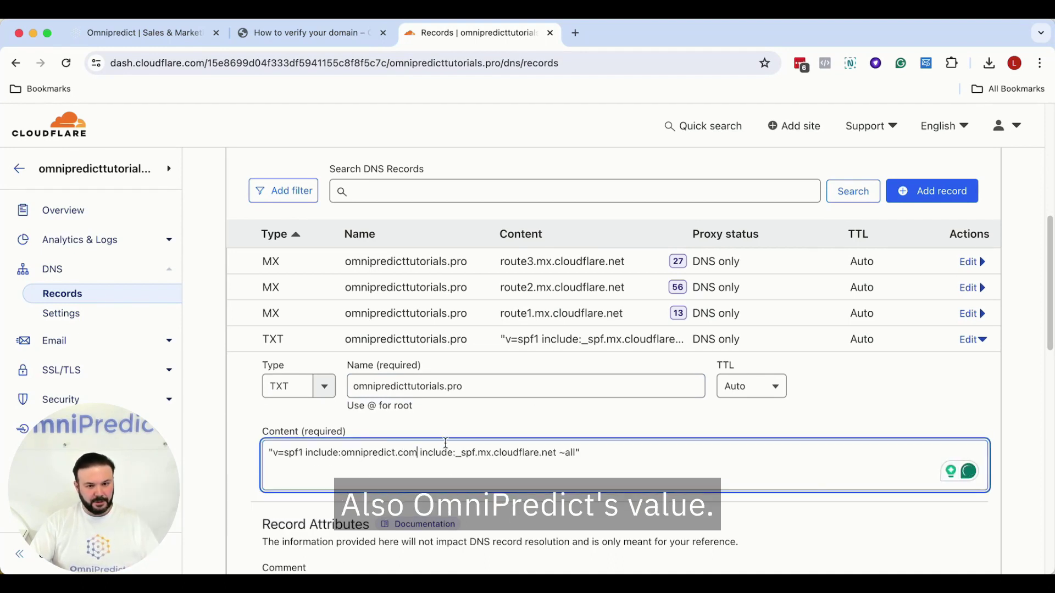
pyautogui.scroll(-2, 451, 456)
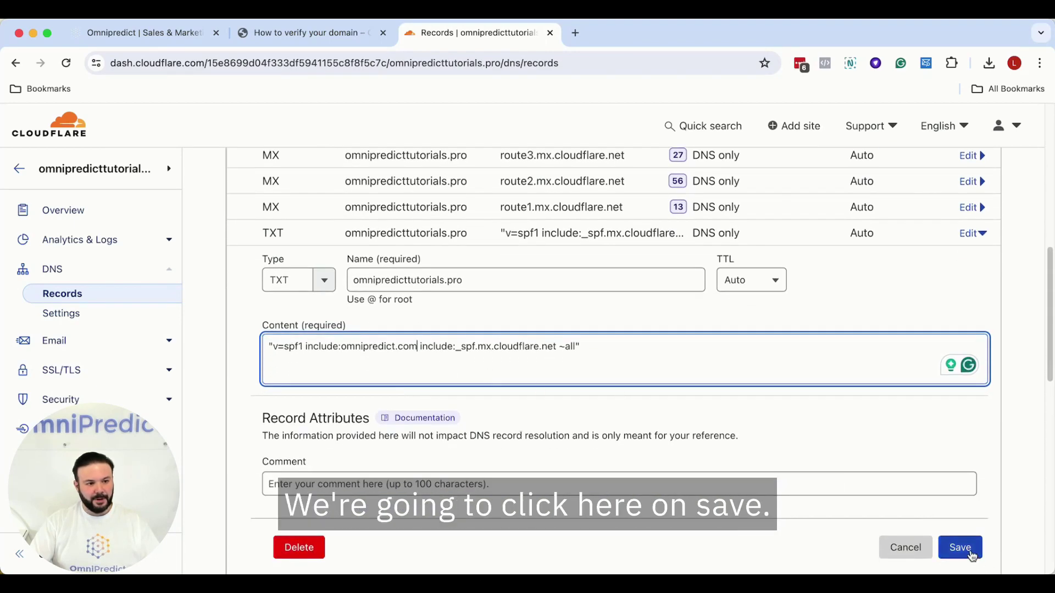
pyautogui.click(970, 554)
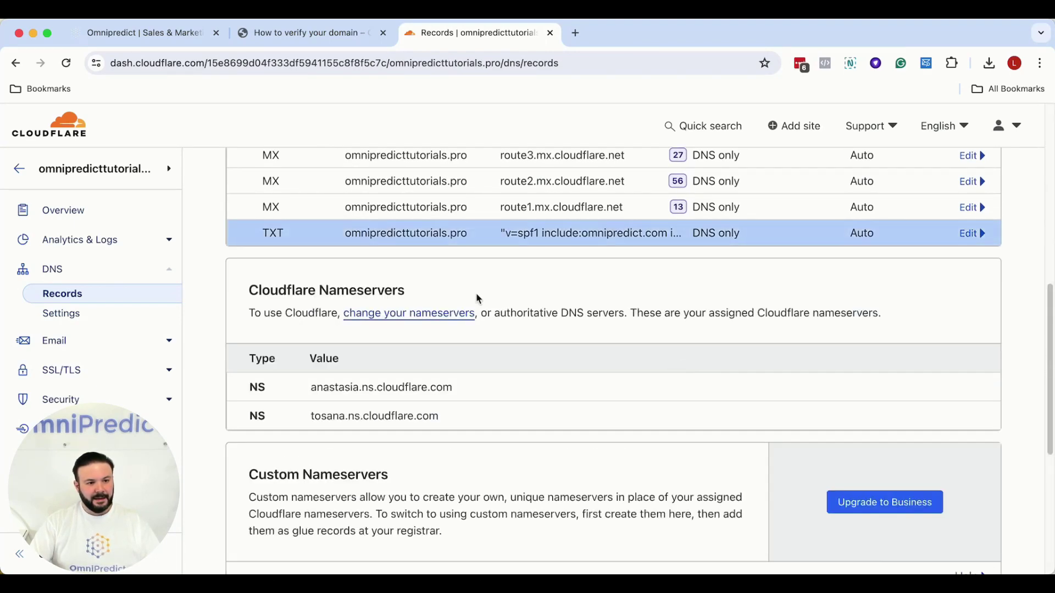
pyautogui.scroll(3, 606, 248)
pyautogui.click(301, 34)
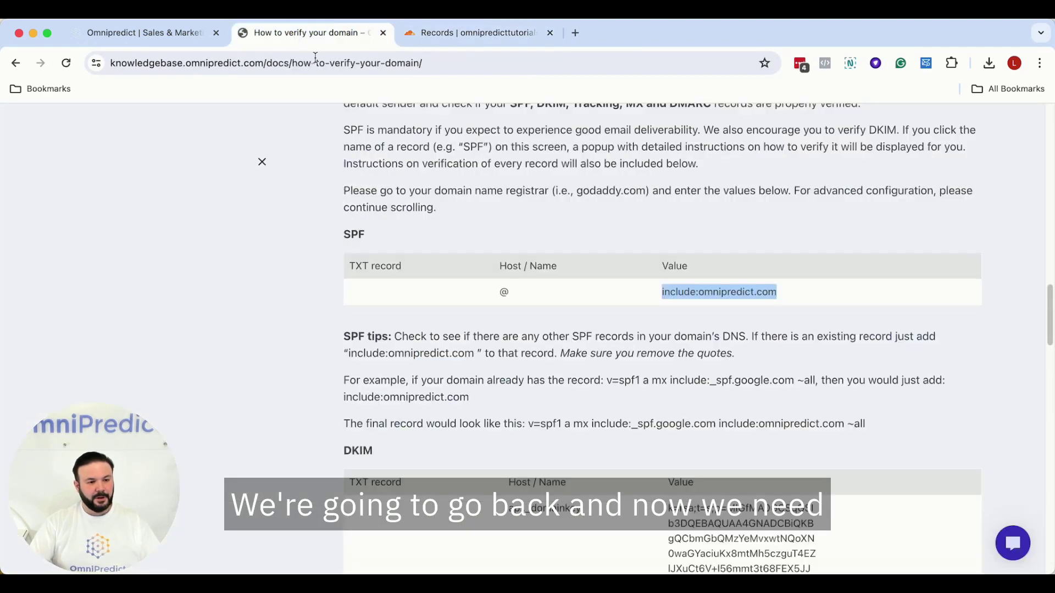
pyautogui.scroll(-4, 487, 355)
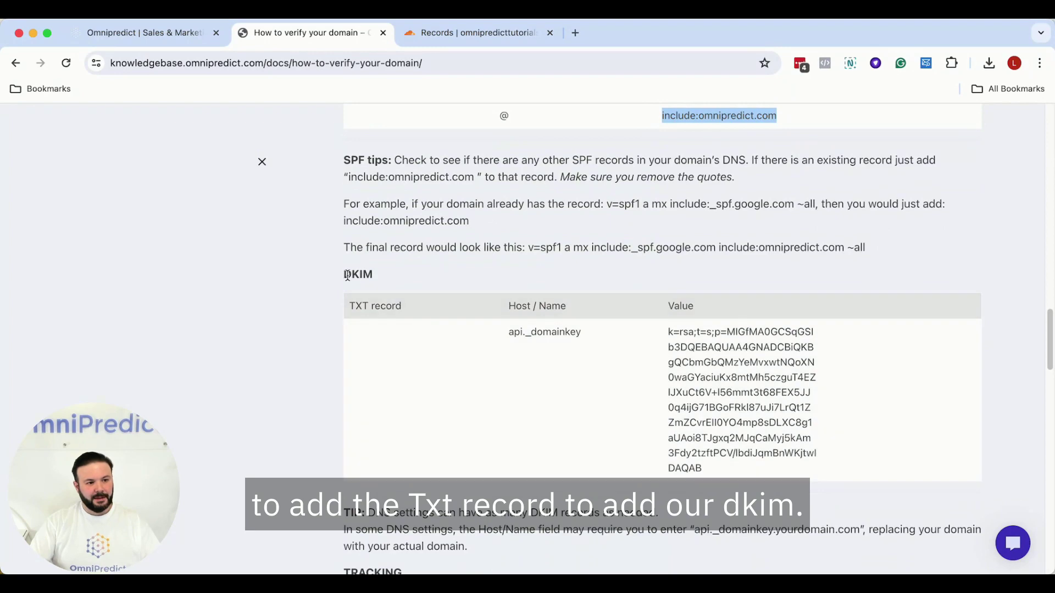
# - Start a new TXT record named api._domainkey, copying the host name from the guide
pyautogui.moveTo(508, 331); pyautogui.dragTo(572, 333)
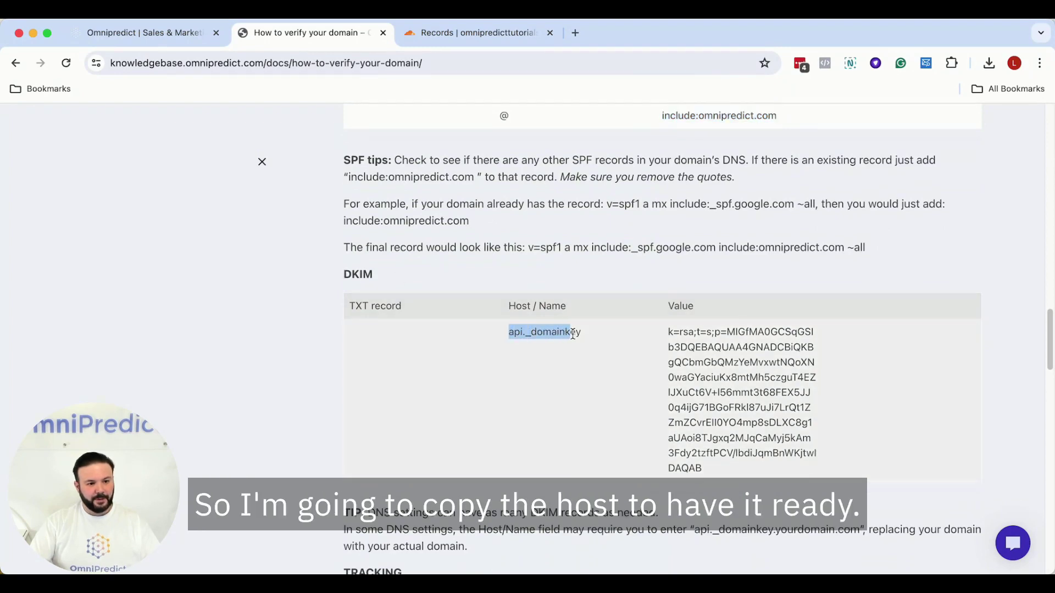
pyautogui.rightClick(560, 329)
pyautogui.click(577, 363)
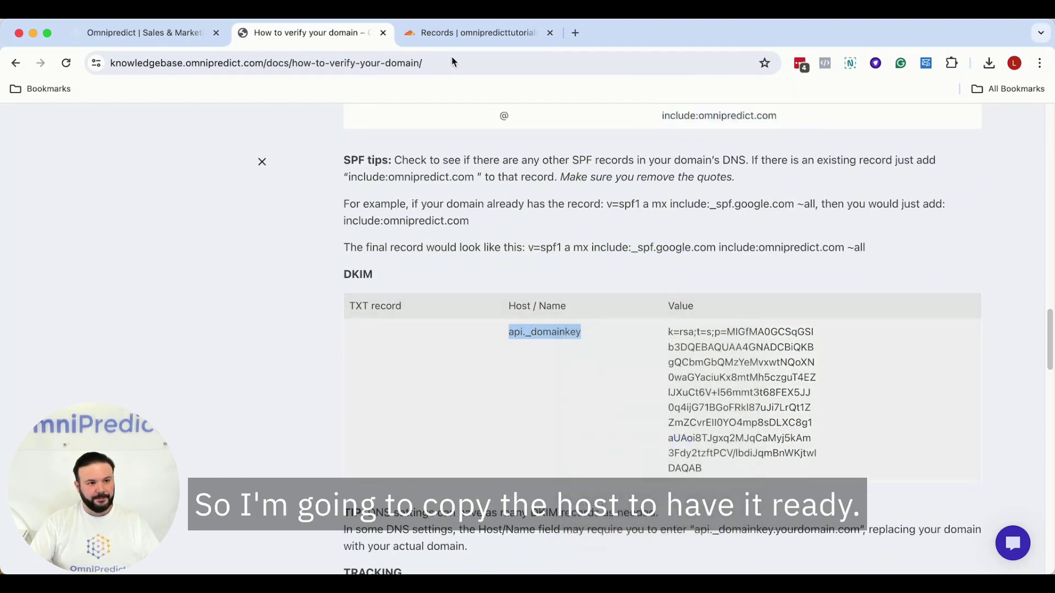
pyautogui.click(453, 34)
pyautogui.scroll(1, 774, 273)
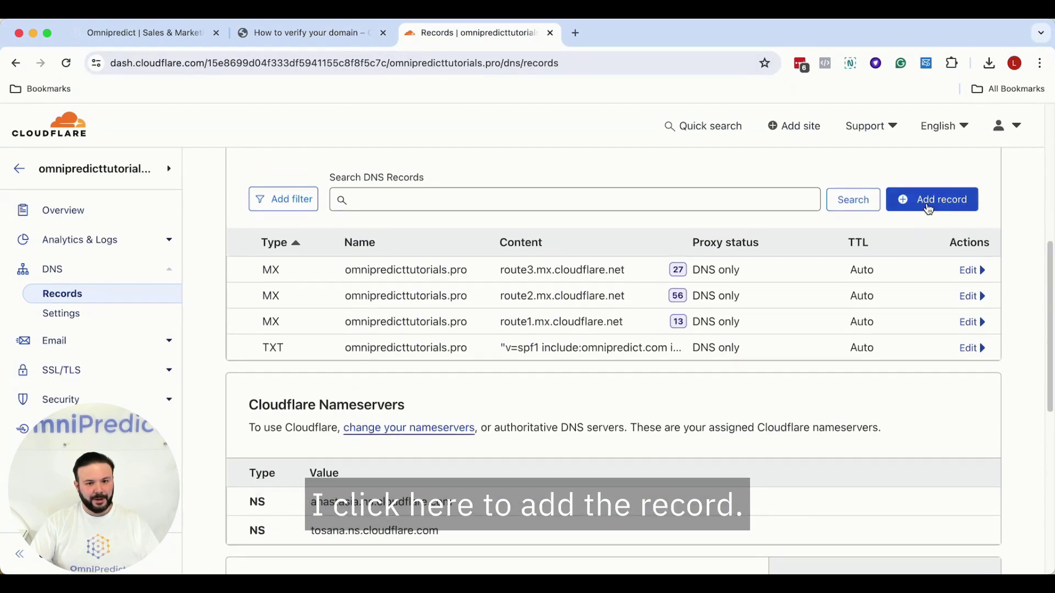
pyautogui.click(928, 206)
pyautogui.click(308, 290)
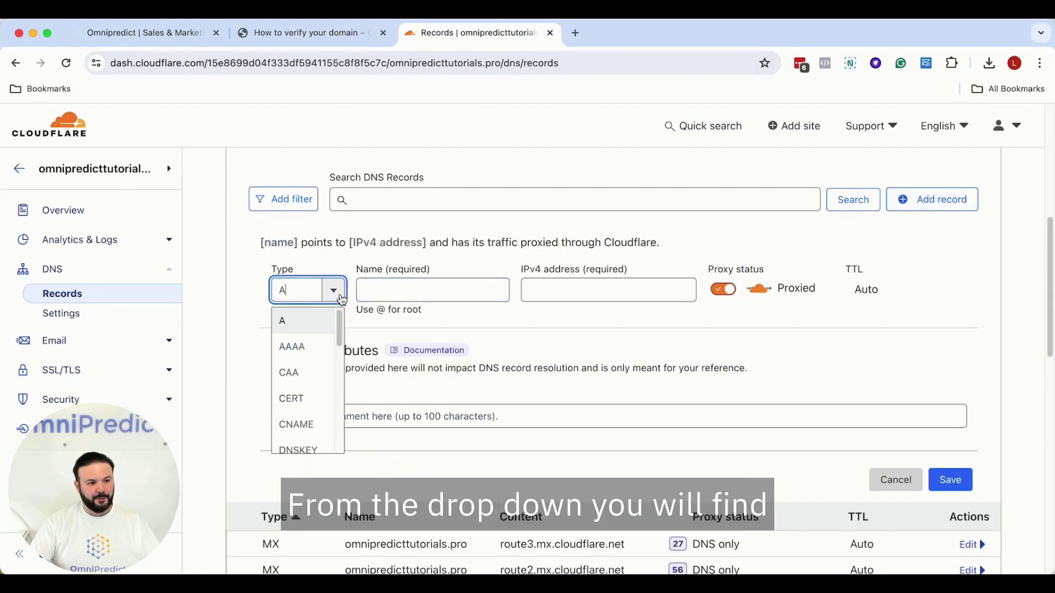
pyautogui.scroll(-1, 307, 374)
pyautogui.scroll(-6, 325, 368)
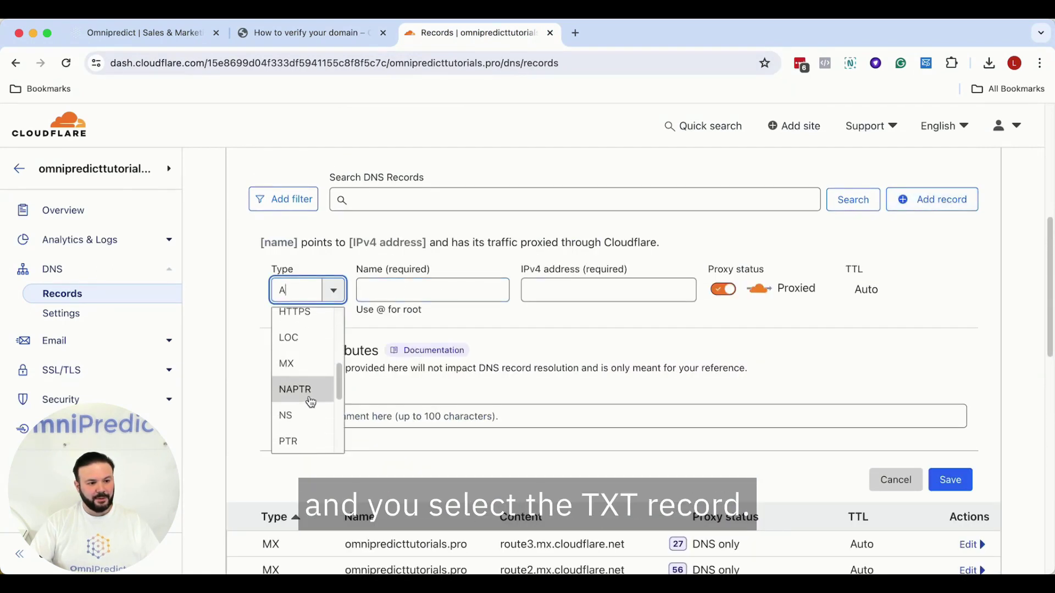
pyautogui.scroll(-5, 312, 399)
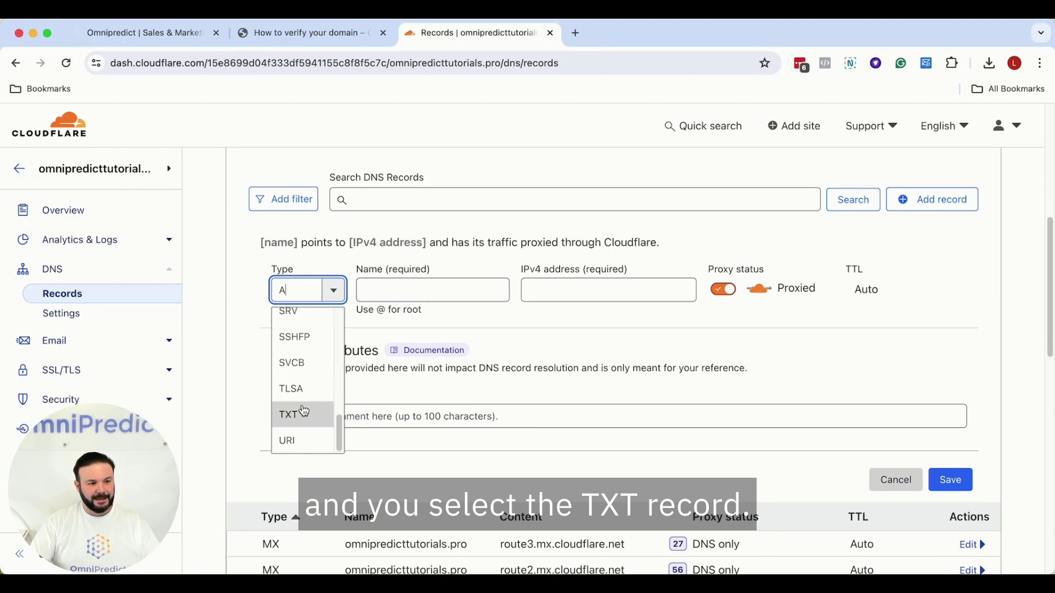
pyautogui.click(301, 410)
pyautogui.click(397, 285)
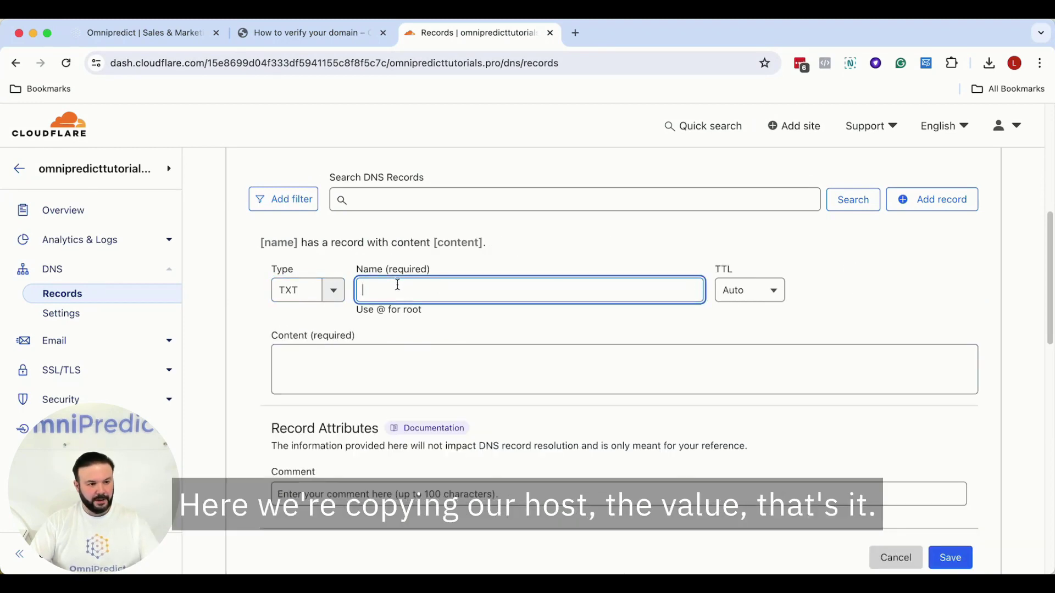
pyautogui.press('super+v')
# - Copy the DKIM key value from the guide into the record's content and save it
pyautogui.click(374, 33)
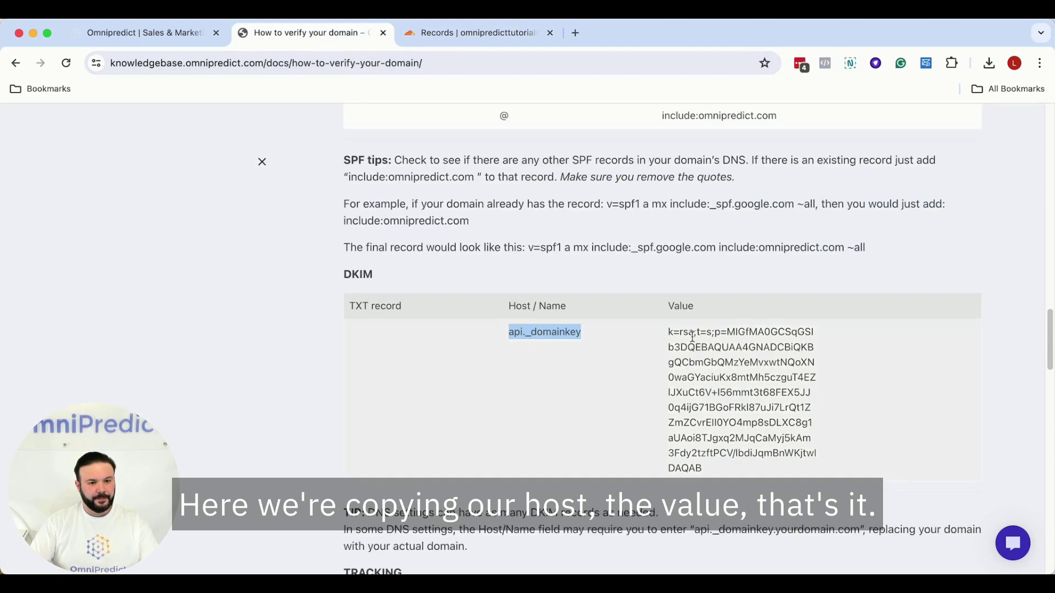
pyautogui.moveTo(669, 331); pyautogui.dragTo(717, 467)
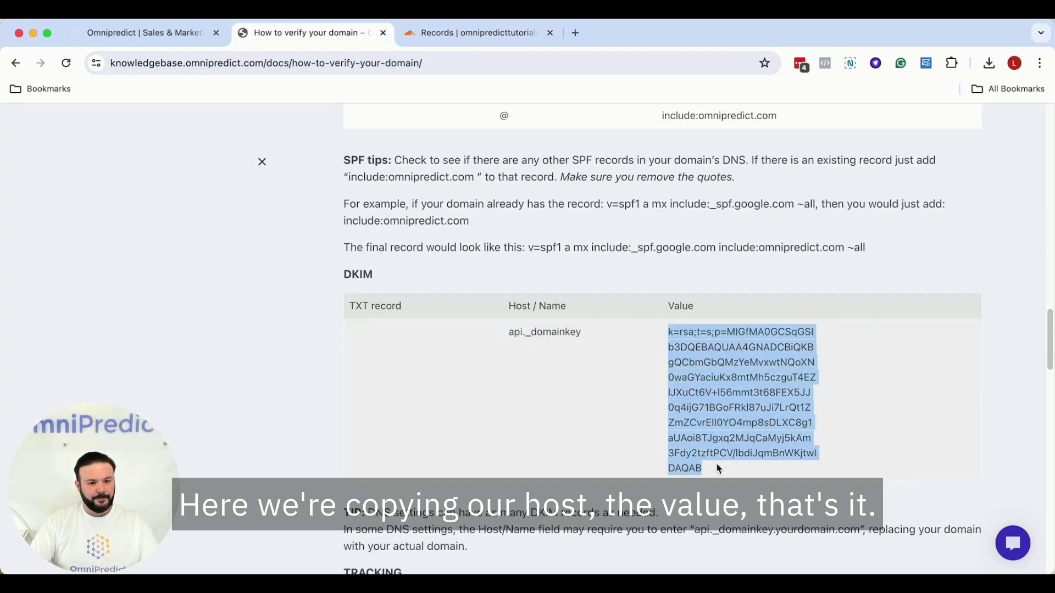
pyautogui.rightClick(707, 434)
pyautogui.click(721, 459)
pyautogui.click(471, 34)
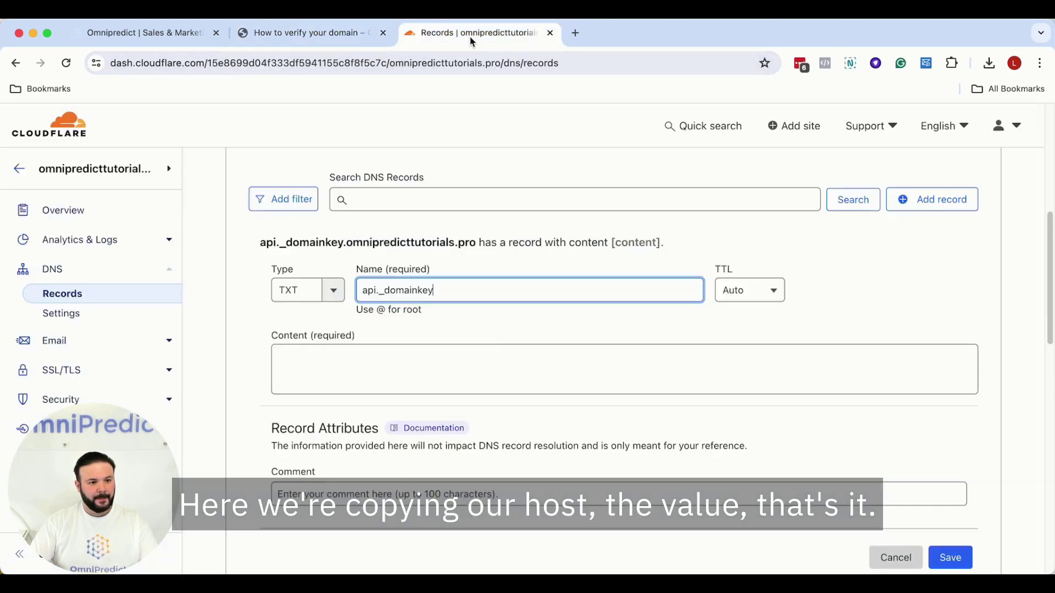
pyautogui.click(423, 361)
pyautogui.press('super+v')
pyautogui.scroll(-4, 617, 377)
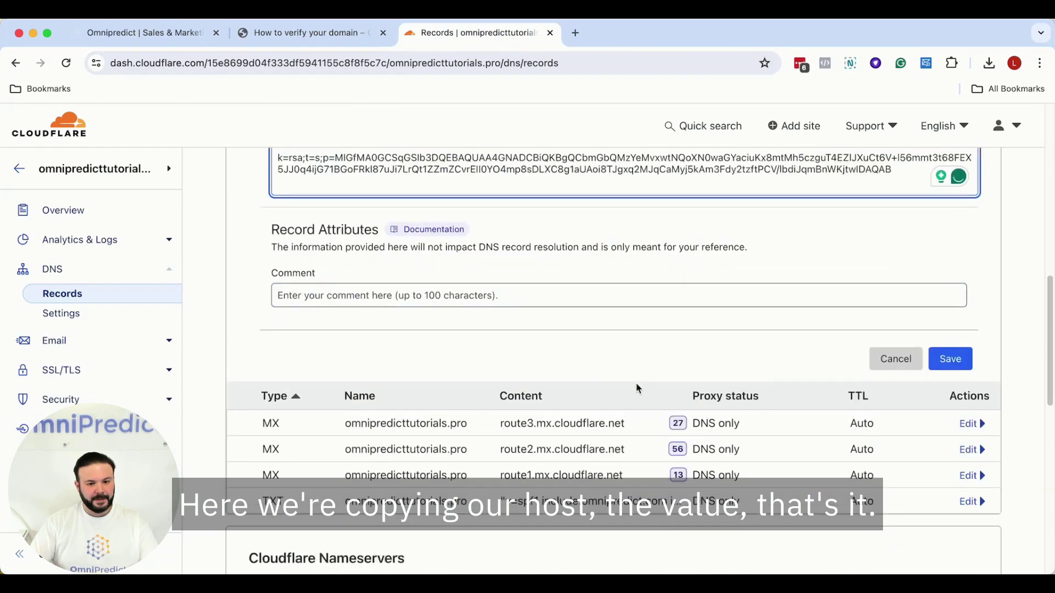
pyautogui.click(949, 364)
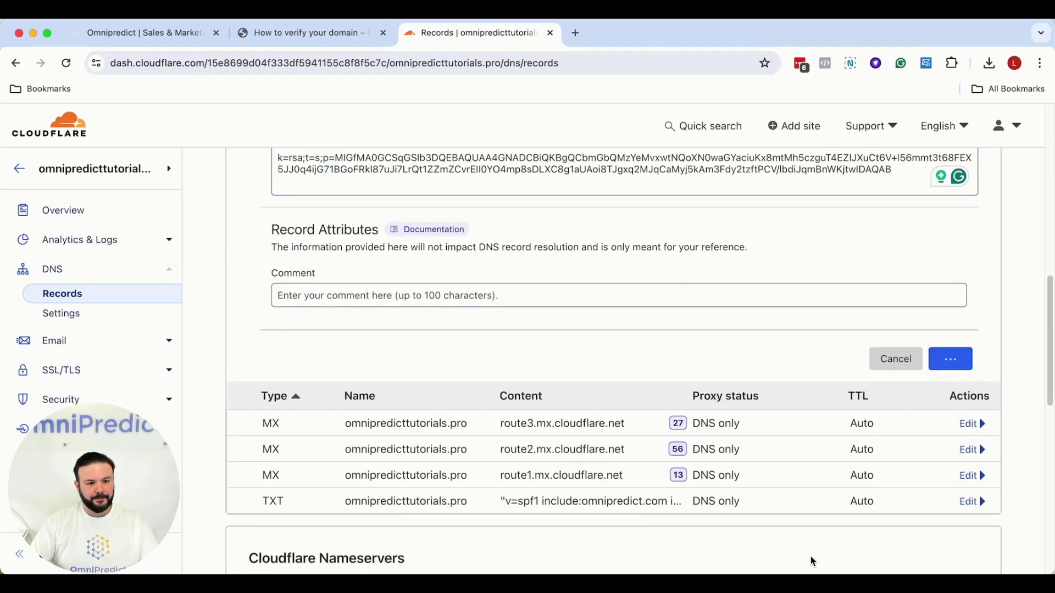
pyautogui.click(330, 34)
# - Start a new CNAME record named tracking, copying the host name from the guide
pyautogui.scroll(-4, 588, 280)
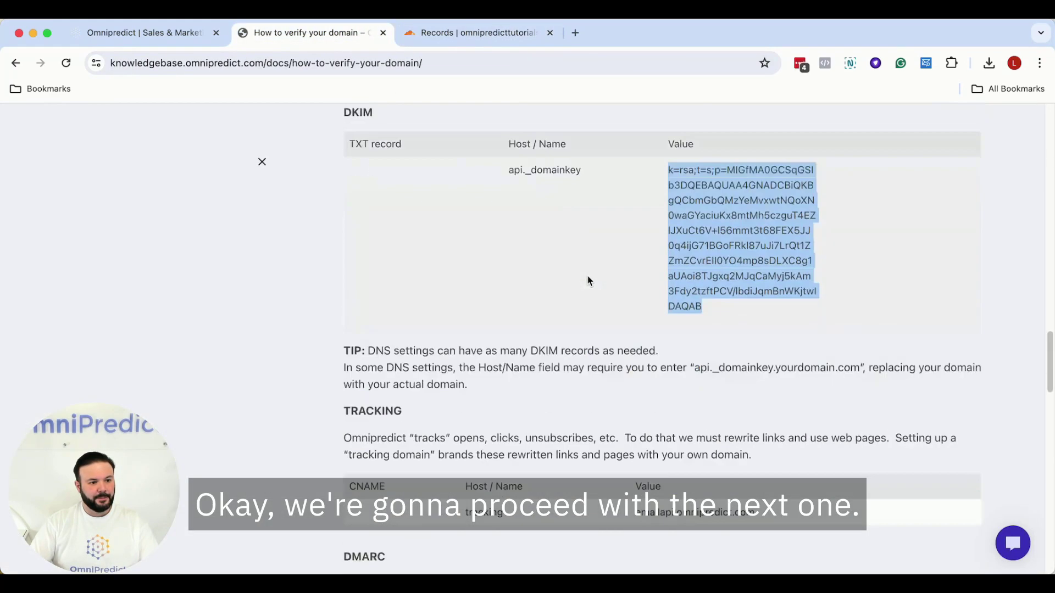
pyautogui.scroll(-2, 588, 279)
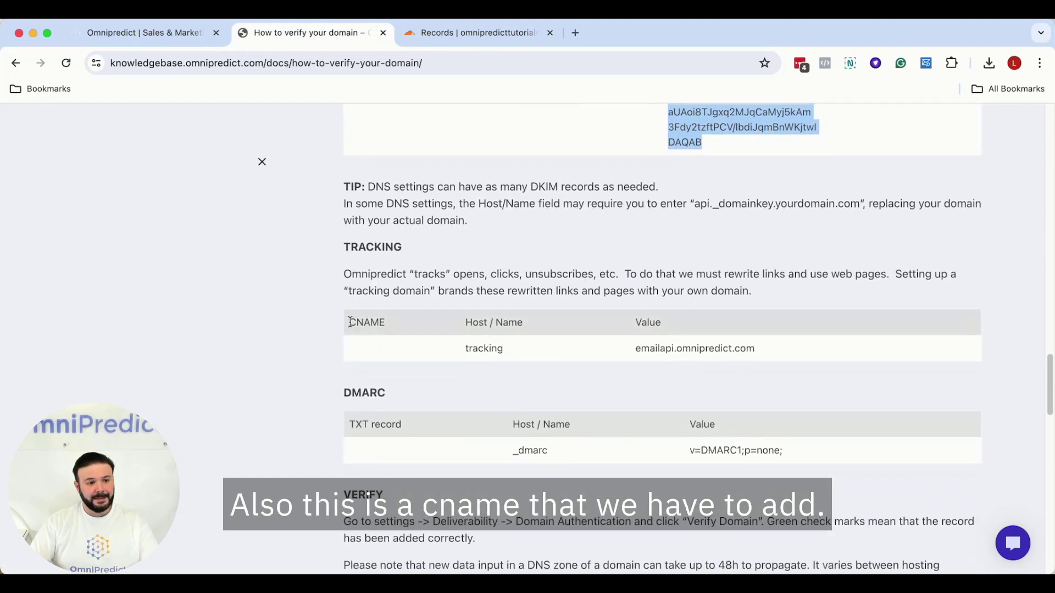
pyautogui.moveTo(350, 322); pyautogui.dragTo(384, 321)
pyautogui.moveTo(466, 348); pyautogui.dragTo(498, 349)
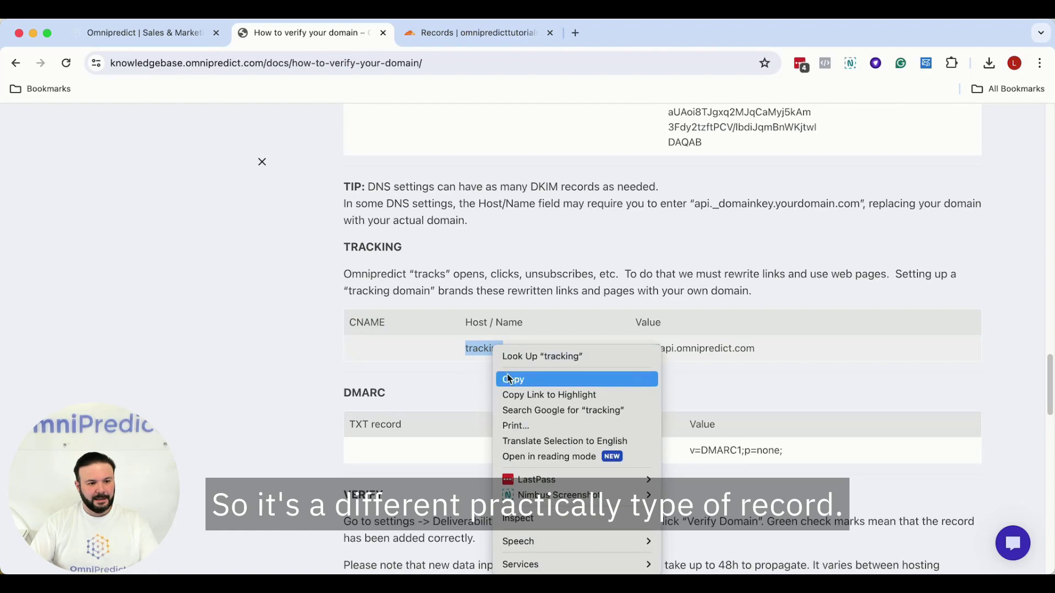
pyautogui.click(510, 379)
pyautogui.click(454, 33)
pyautogui.click(923, 346)
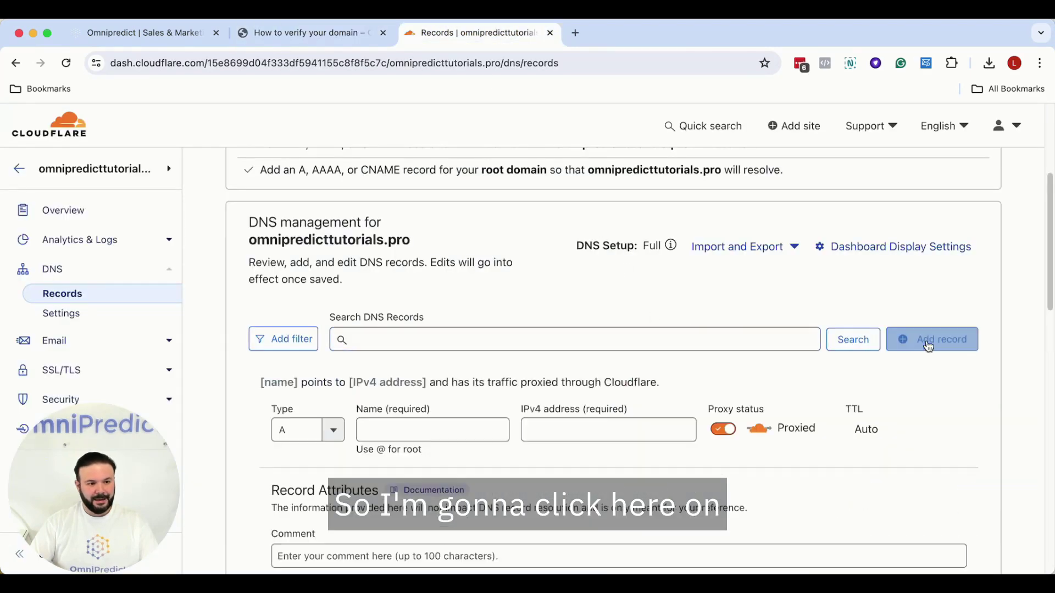
pyautogui.scroll(-1, 341, 412)
pyautogui.click(333, 414)
pyautogui.scroll(-3, 308, 473)
pyautogui.scroll(2, 308, 472)
pyautogui.click(307, 476)
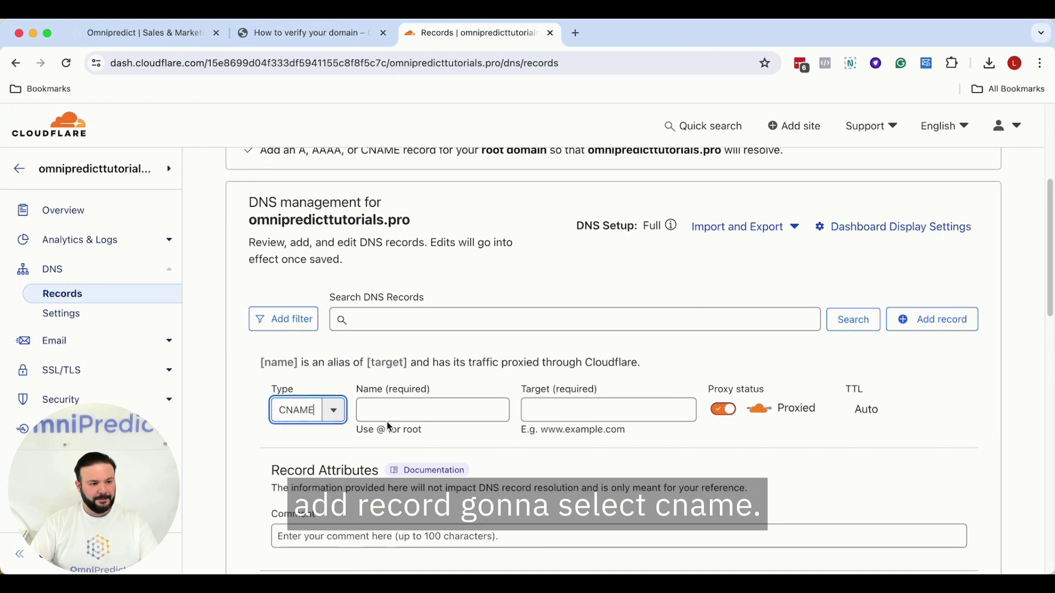
pyautogui.click(384, 417)
pyautogui.press('super+v')
# - Set the CNAME target to emailapi.omnipredict.com, make it DNS only, and save it
pyautogui.click(318, 33)
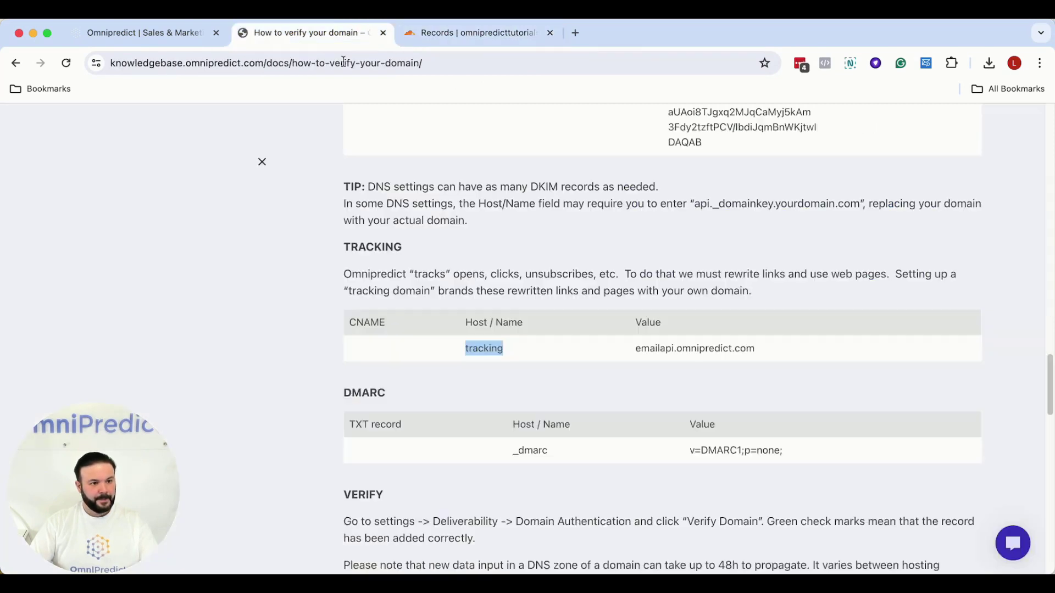
pyautogui.moveTo(636, 349); pyautogui.dragTo(757, 348)
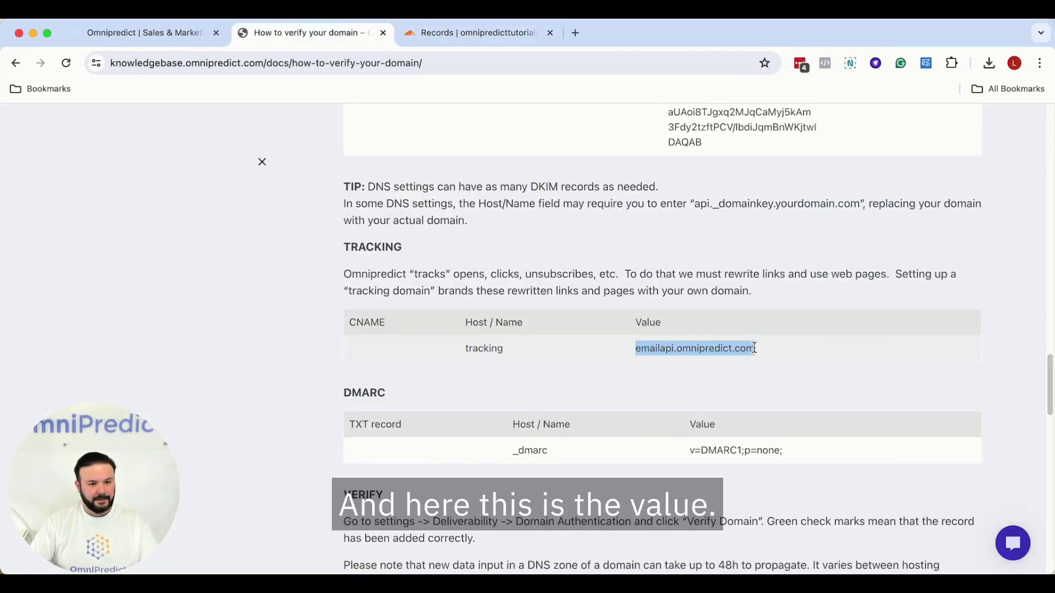
pyautogui.rightClick(738, 351)
pyautogui.click(755, 380)
pyautogui.click(478, 33)
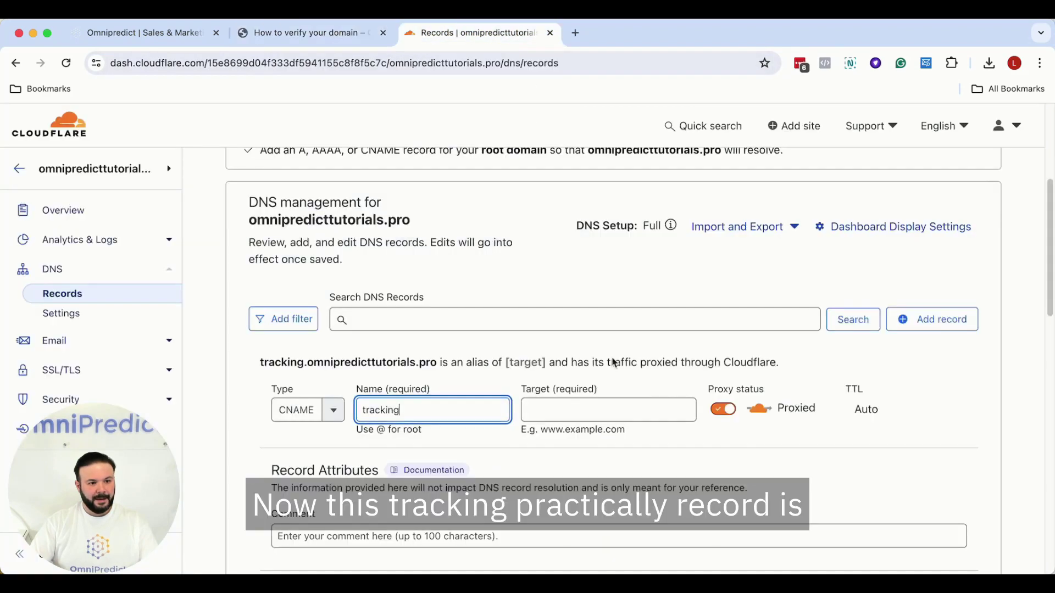
pyautogui.click(587, 409)
pyautogui.press('super+v')
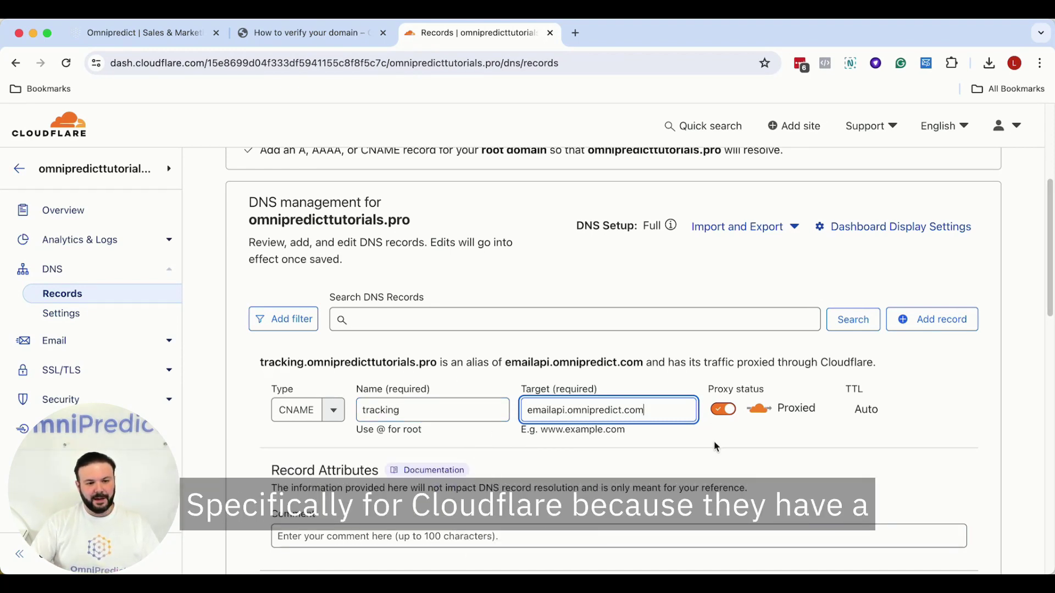
pyautogui.click(723, 411)
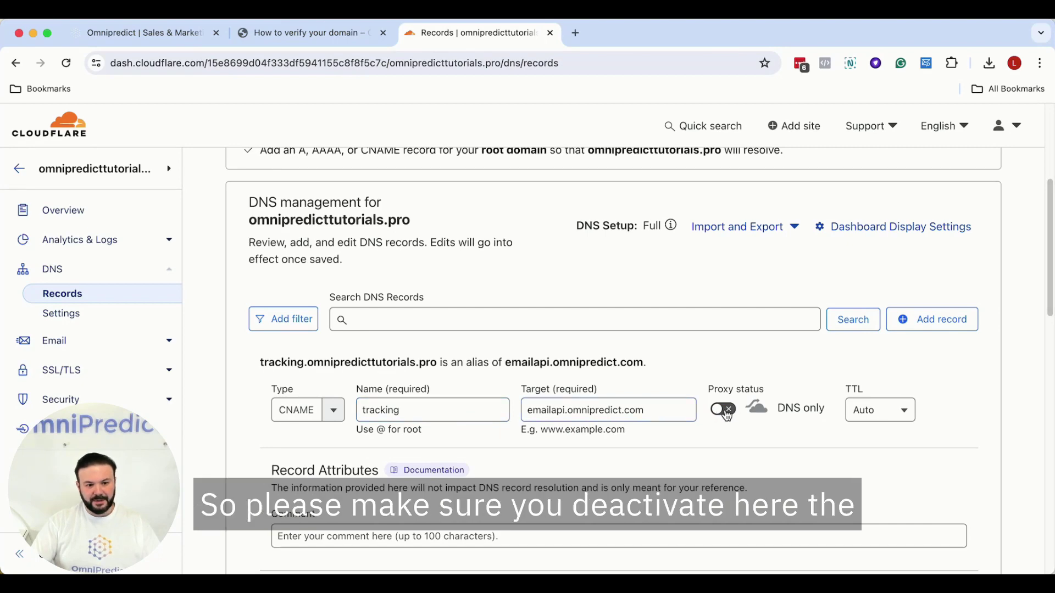
pyautogui.scroll(-5, 723, 415)
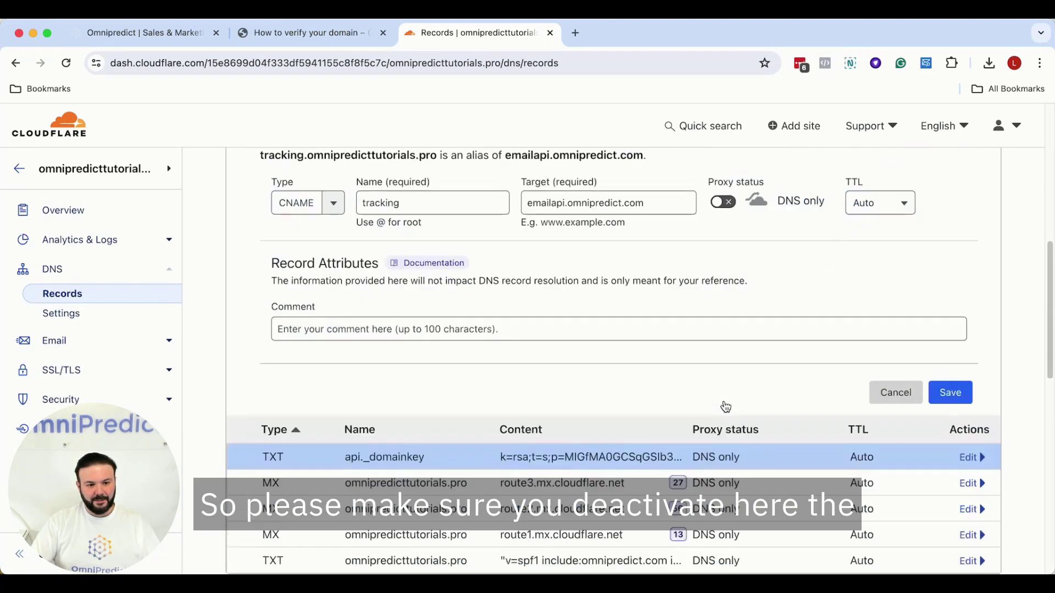
pyautogui.click(958, 394)
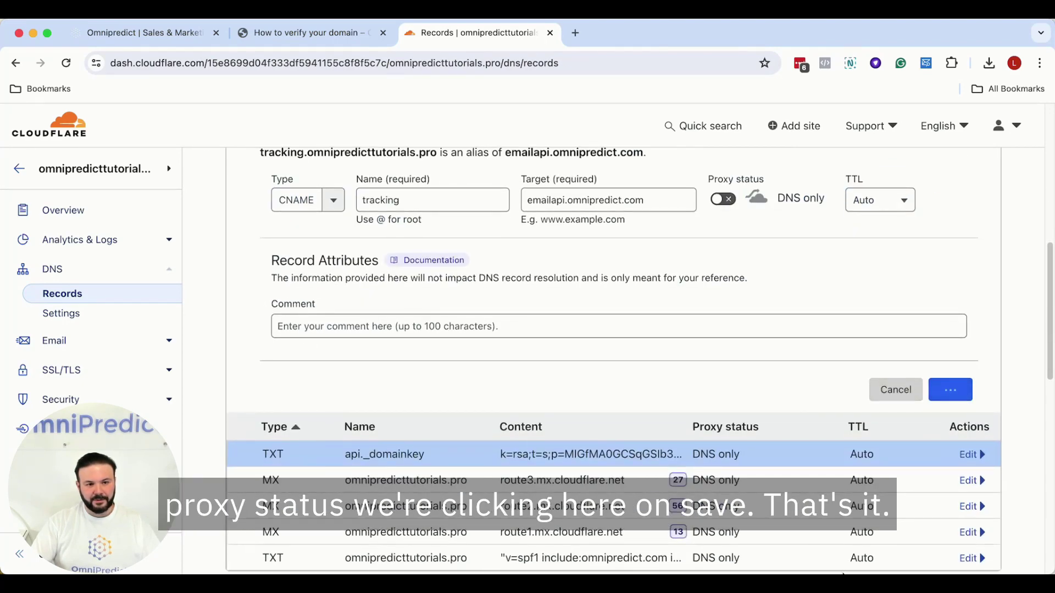
pyautogui.scroll(2, 741, 333)
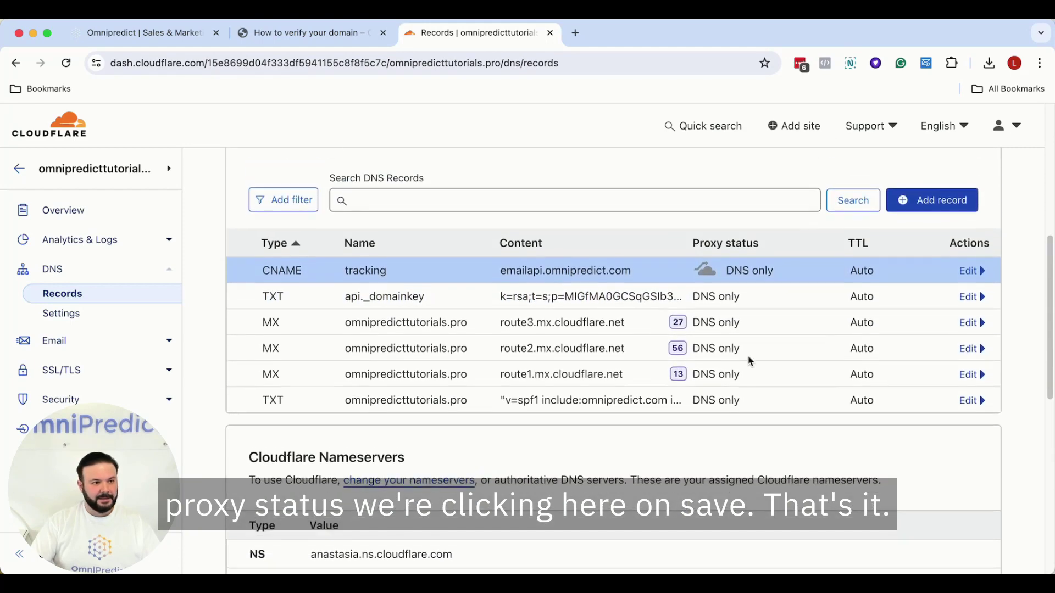
pyautogui.click(306, 34)
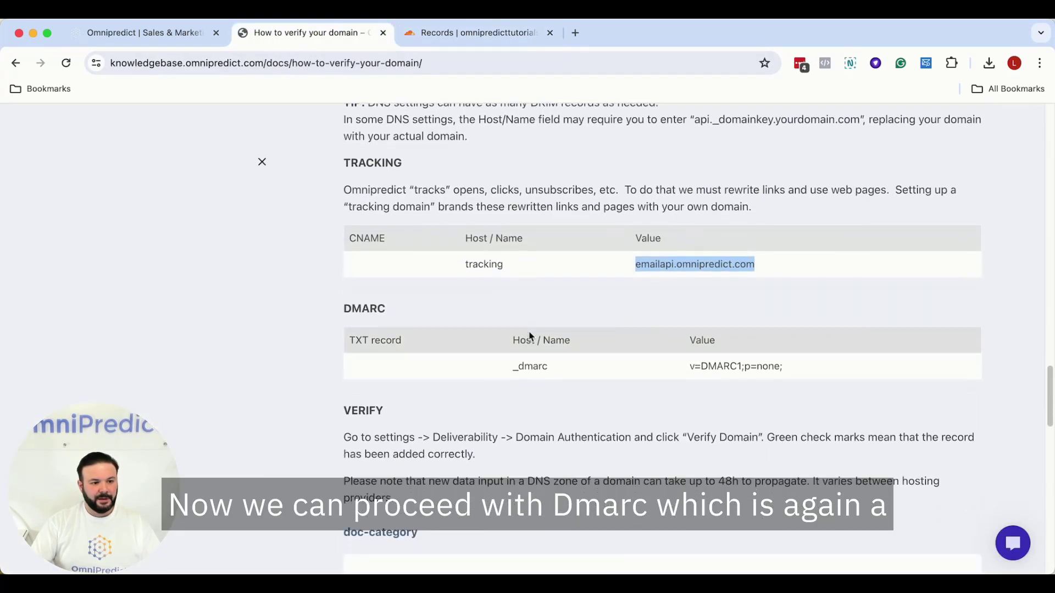
# - Start a new TXT record named _dmarc, copying the host name from the guide
pyautogui.scroll(-2, 531, 336)
pyautogui.moveTo(515, 271); pyautogui.dragTo(546, 269)
pyautogui.rightClick(544, 268)
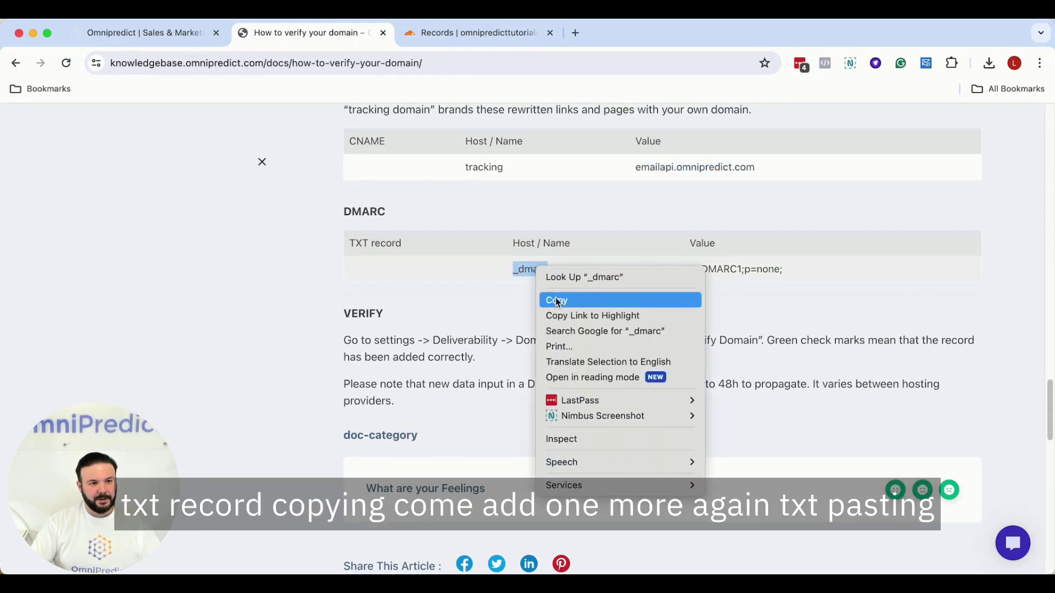
pyautogui.click(557, 301)
pyautogui.click(486, 34)
pyautogui.click(943, 215)
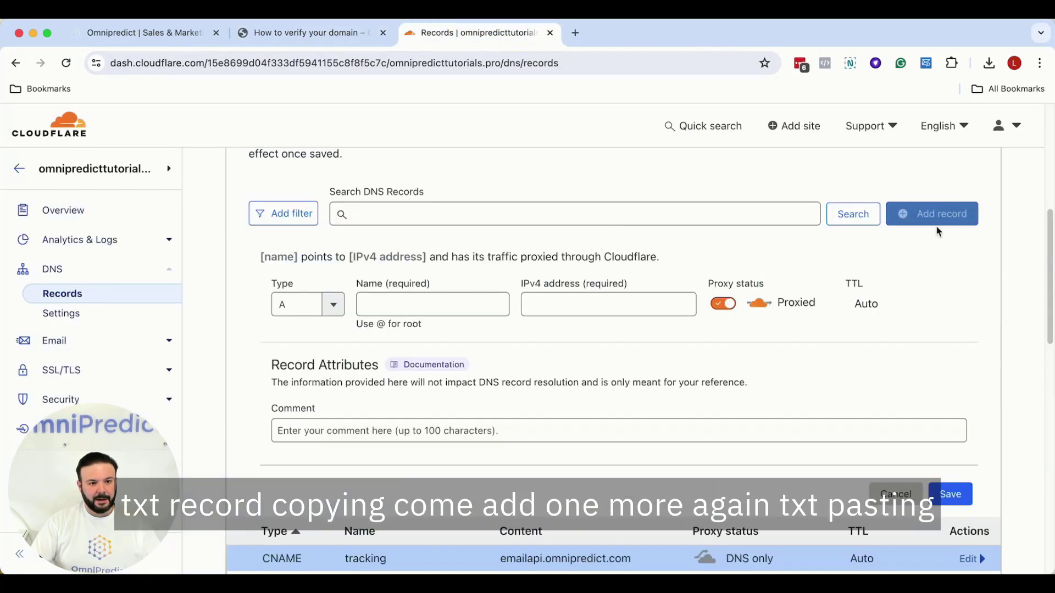
pyautogui.click(332, 305)
pyautogui.scroll(-4, 314, 411)
pyautogui.scroll(-3, 313, 411)
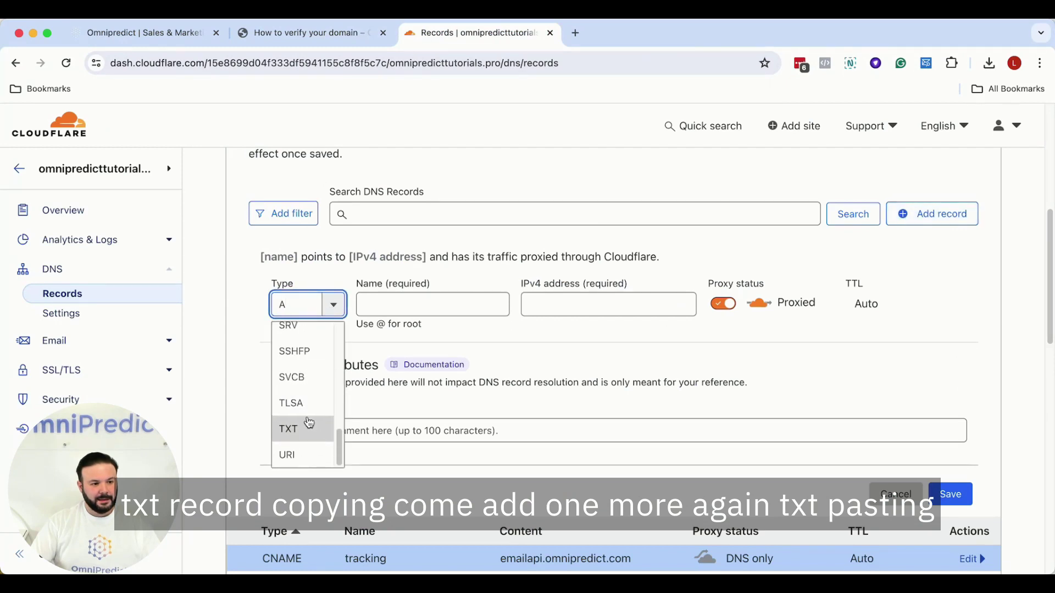
pyautogui.click(308, 423)
pyautogui.click(398, 306)
pyautogui.press('super+v')
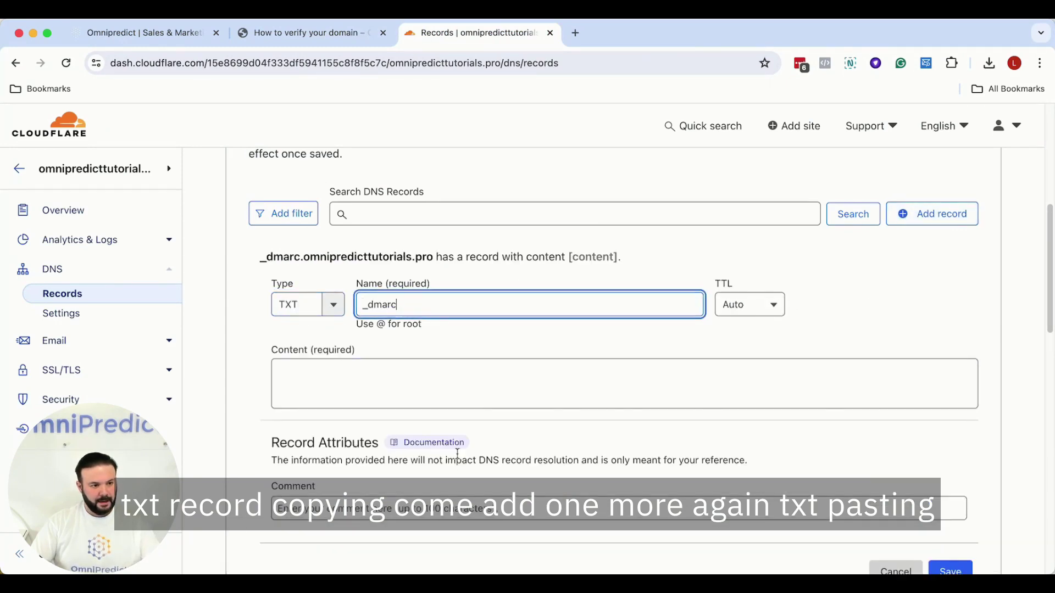
# - Copy v=DMARC1;p=none; from the guide into the record's content and save it
pyautogui.click(174, 36)
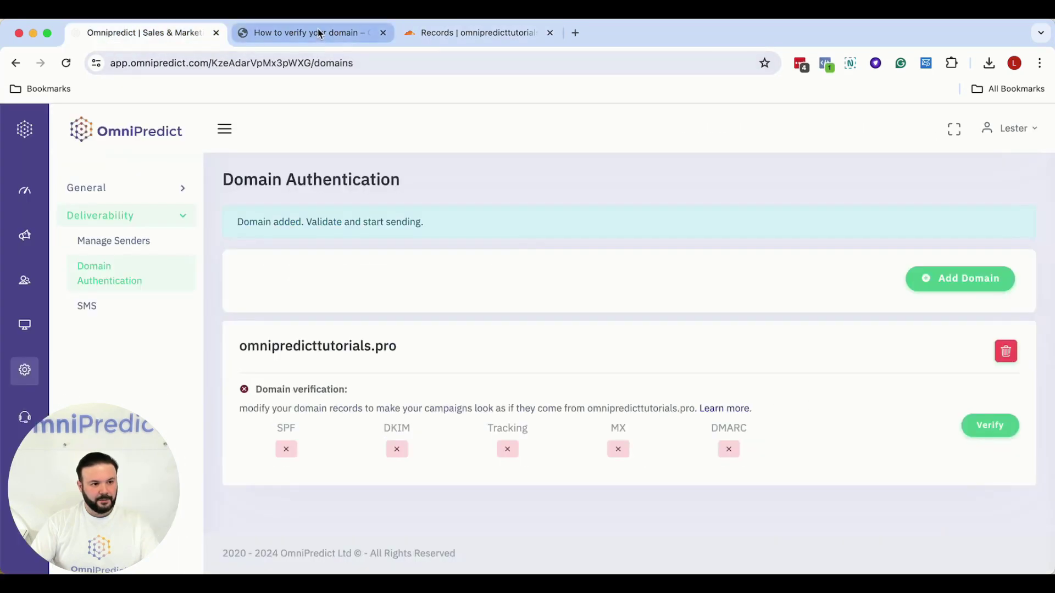
pyautogui.click(319, 32)
pyautogui.moveTo(690, 268); pyautogui.dragTo(771, 269)
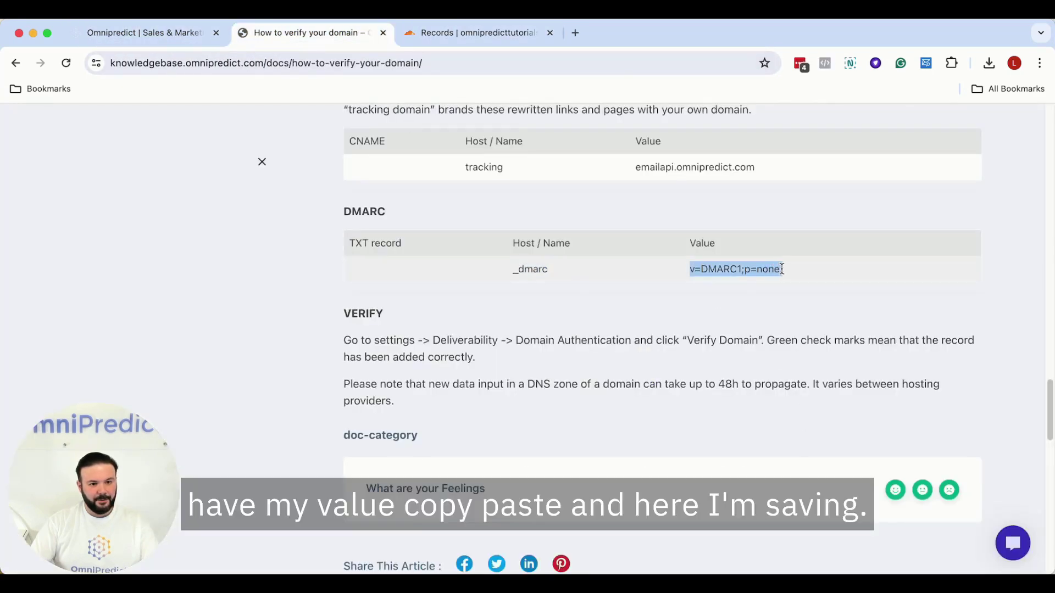
pyautogui.rightClick(752, 273)
pyautogui.click(768, 301)
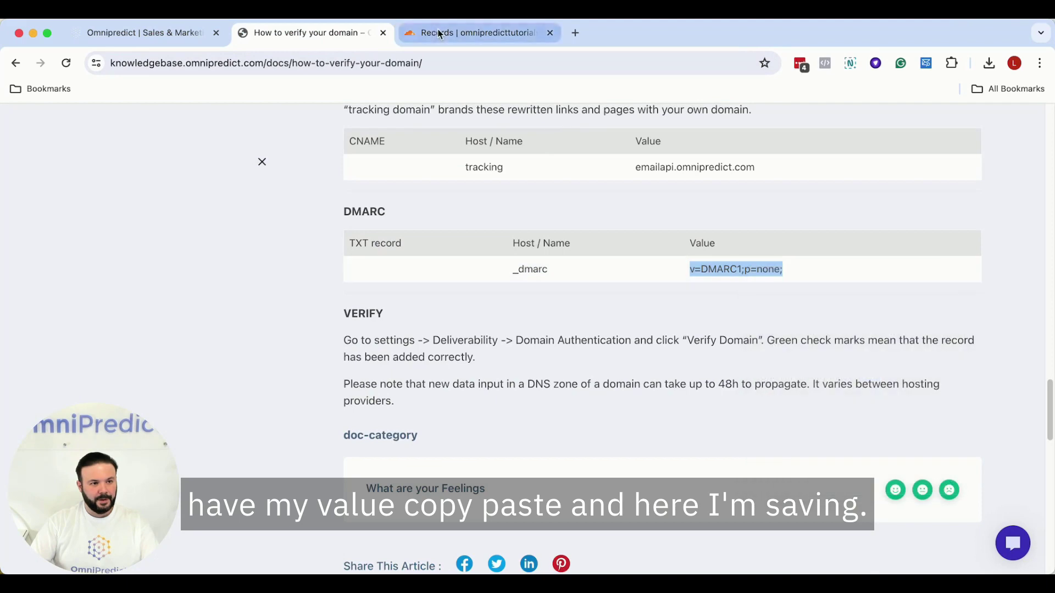
pyautogui.click(477, 33)
pyautogui.click(463, 377)
pyautogui.press('super+v')
pyautogui.scroll(-3, 671, 384)
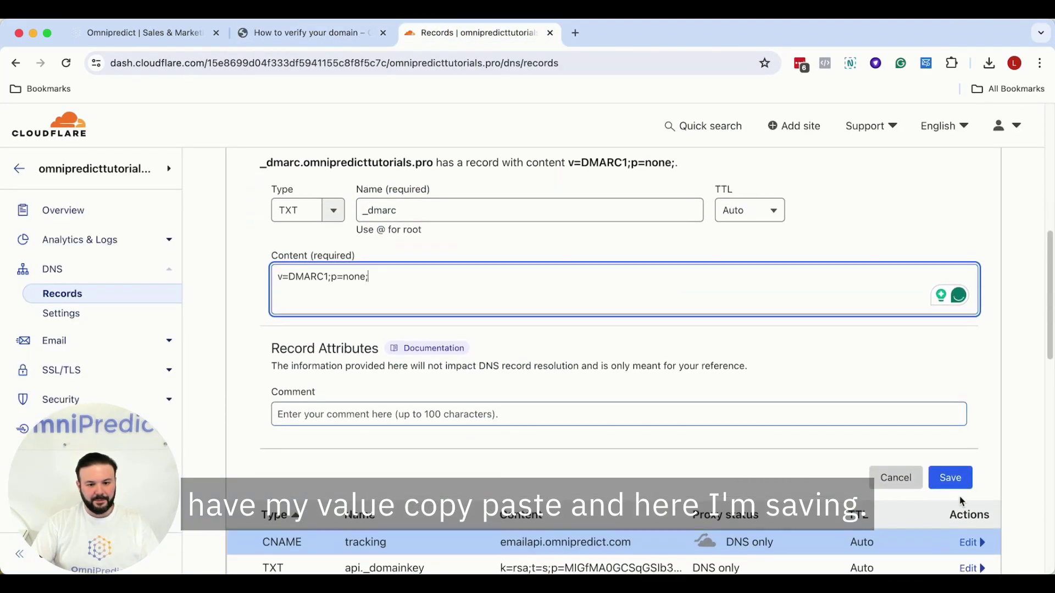
pyautogui.click(958, 488)
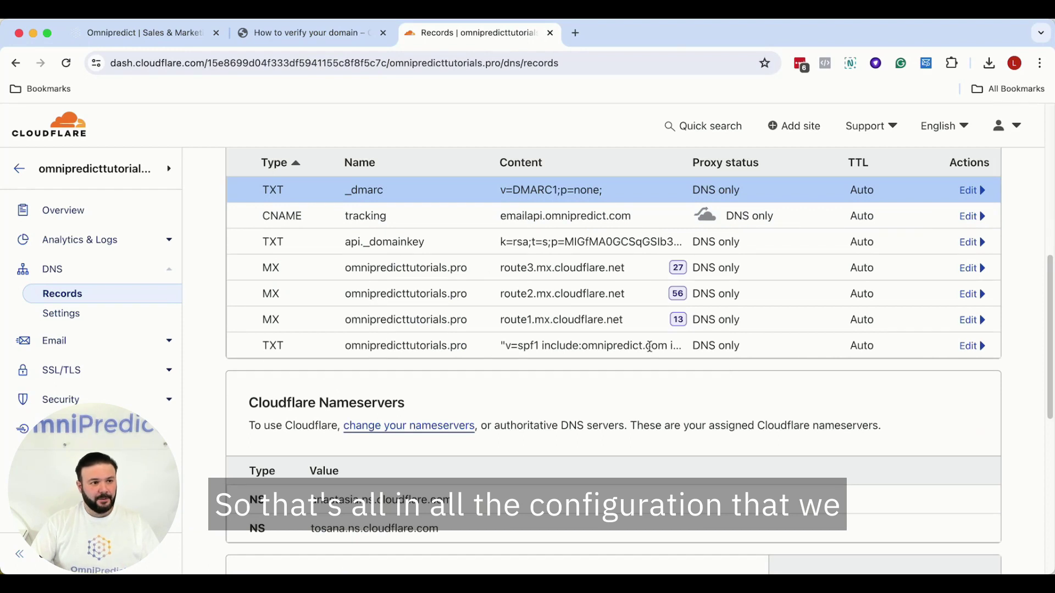
# - Scroll the verification guide through DMARC to the Verify section's 48h propagation note
pyautogui.scroll(2, 816, 319)
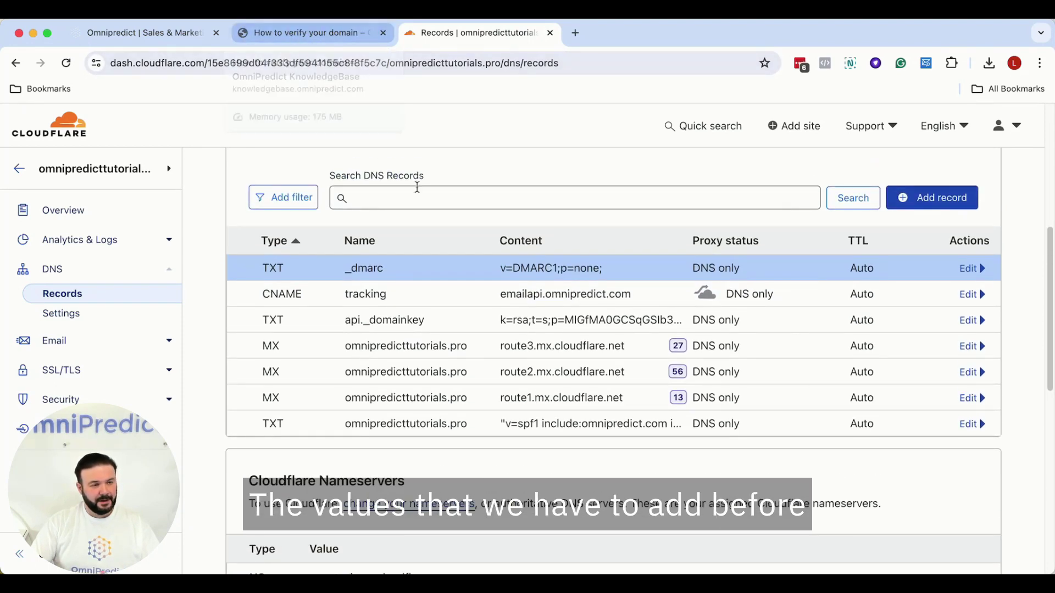
pyautogui.click(301, 34)
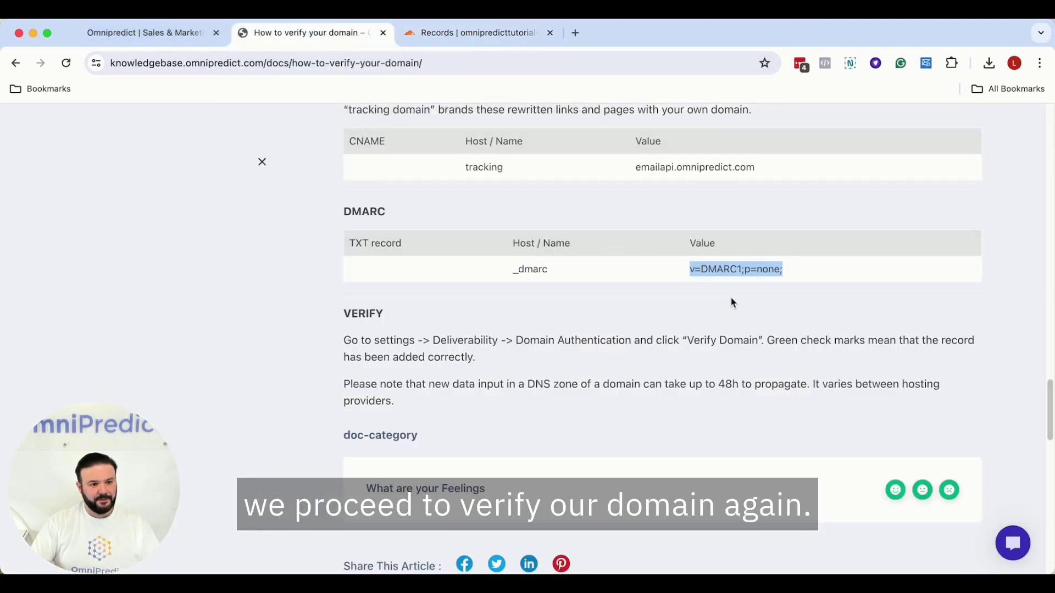
pyautogui.scroll(10, 714, 336)
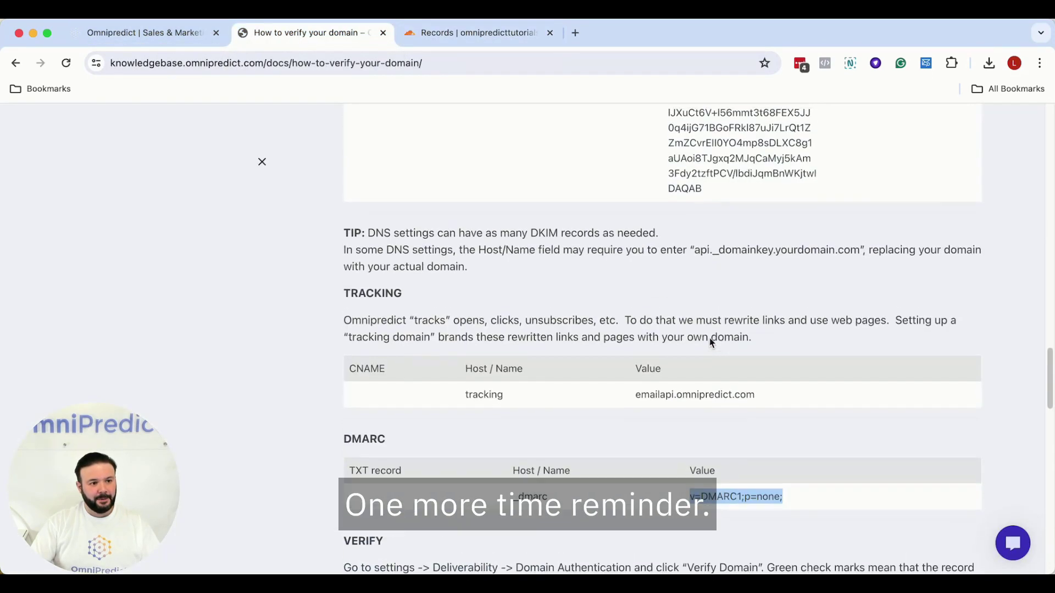
pyautogui.scroll(2, 599, 308)
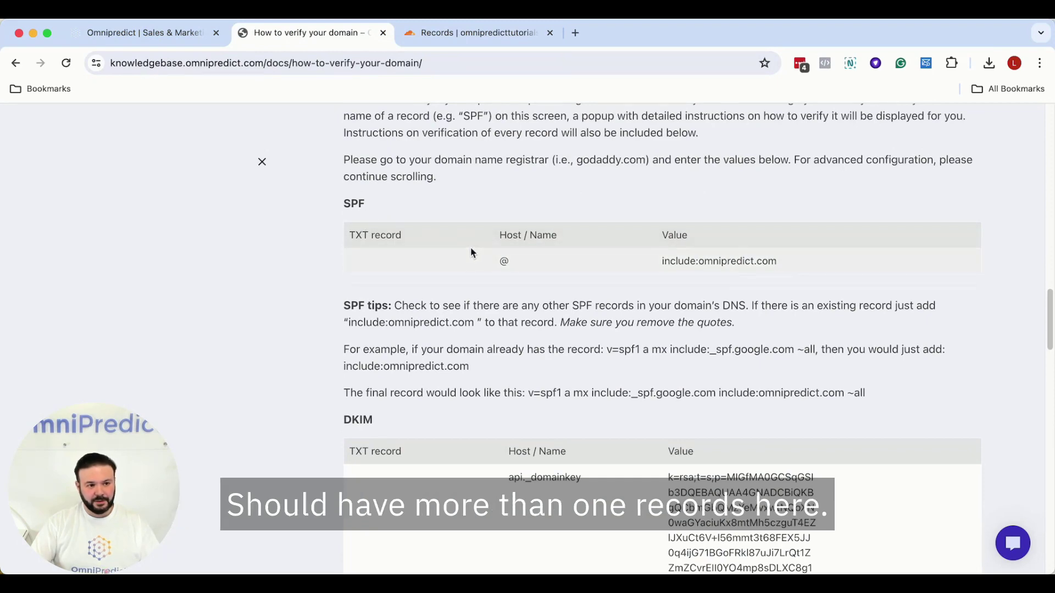
pyautogui.scroll(-1, 589, 243)
pyautogui.scroll(-12, 589, 243)
pyautogui.click(700, 376)
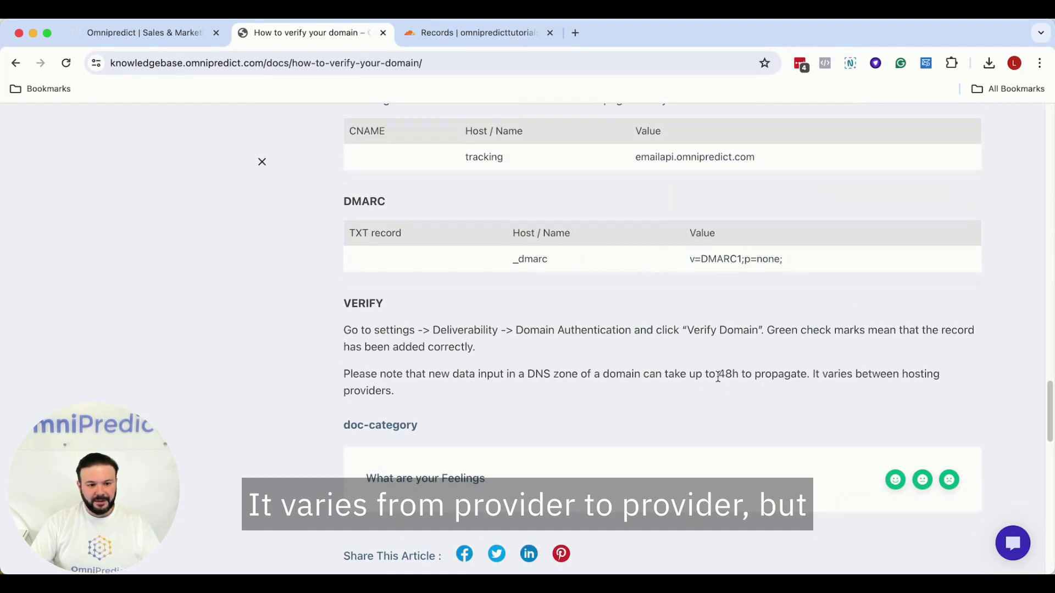
pyautogui.moveTo(718, 377); pyautogui.dragTo(807, 378)
pyautogui.click(724, 362)
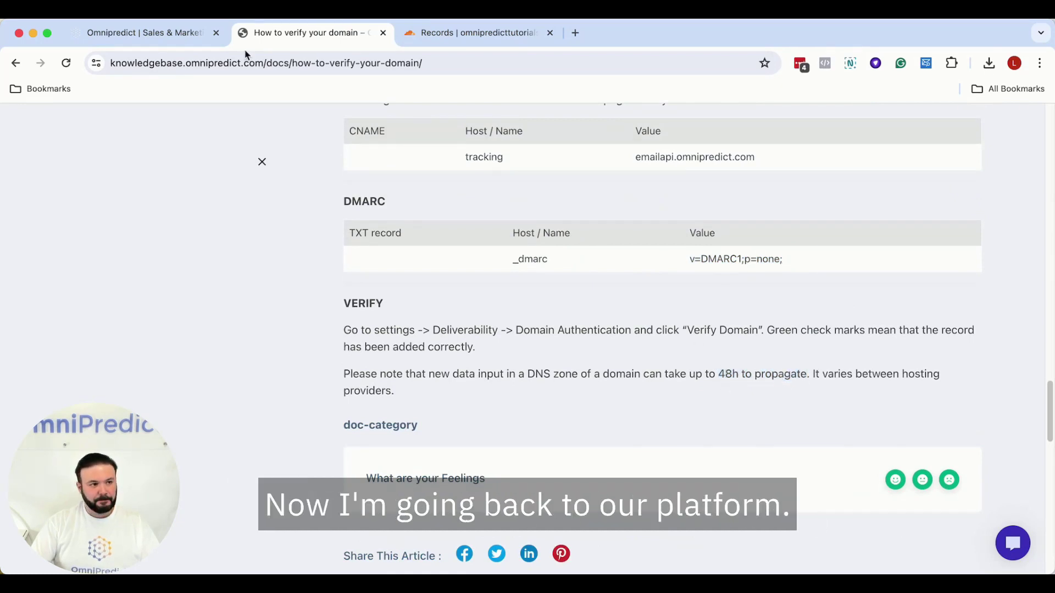
# - Run verification on the omnipredicttutorials.pro domain card and close the all-green results
pyautogui.click(141, 34)
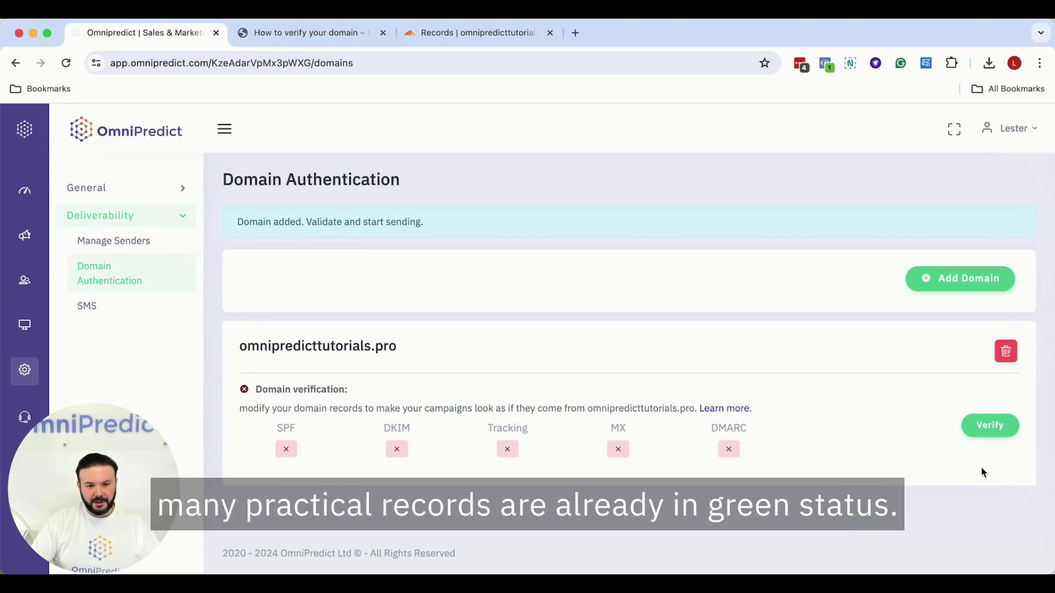
pyautogui.click(992, 432)
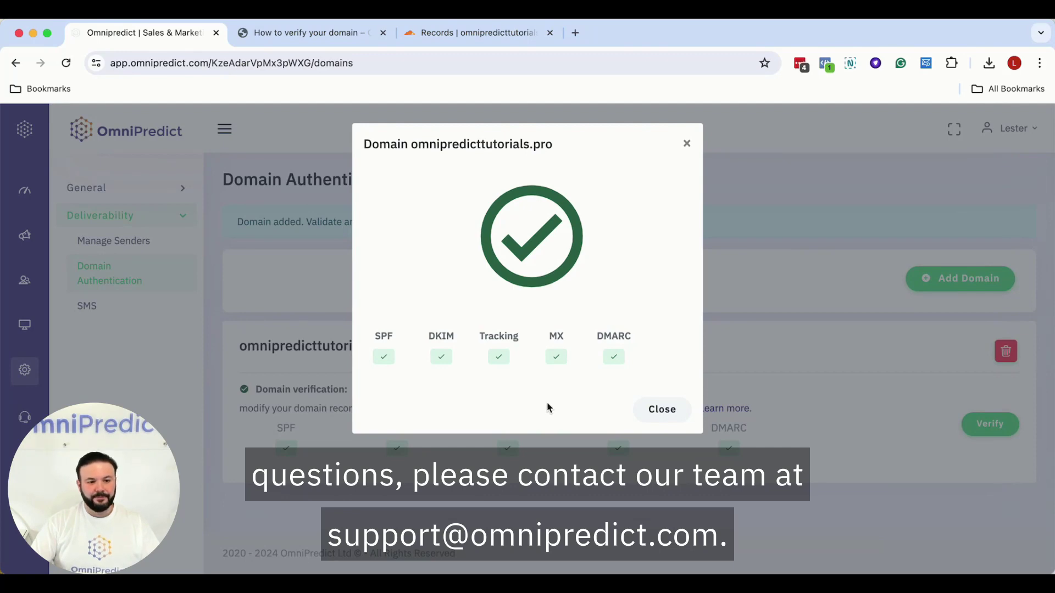
pyautogui.click(662, 409)
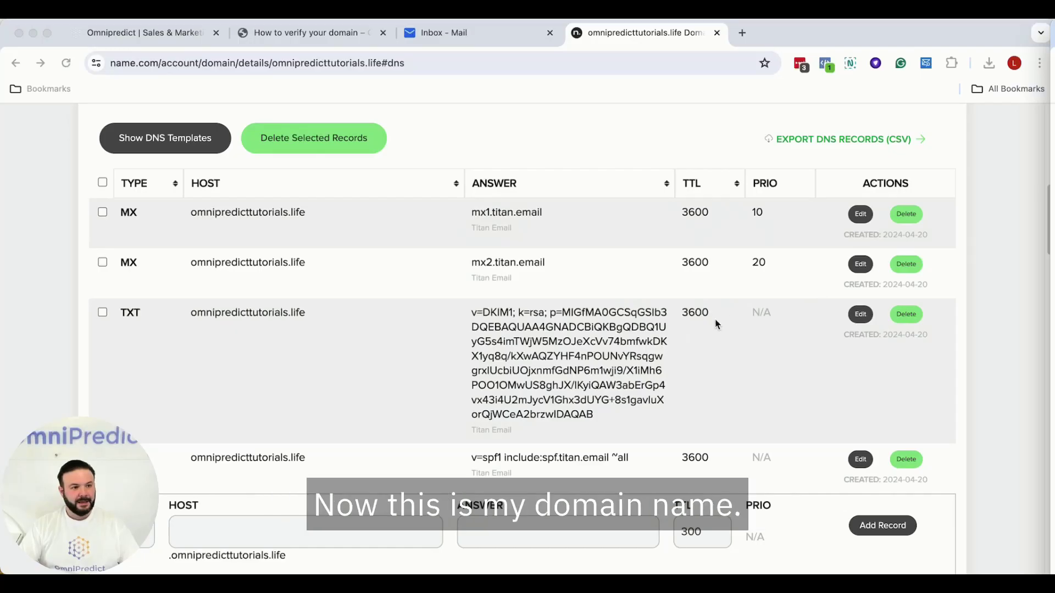
# - Scroll through omnipredicttutorials.life's Name.com DNS records, reviewing the Titan MX and TXT entries
pyautogui.scroll(-2, 665, 320)
pyautogui.scroll(2, 625, 323)
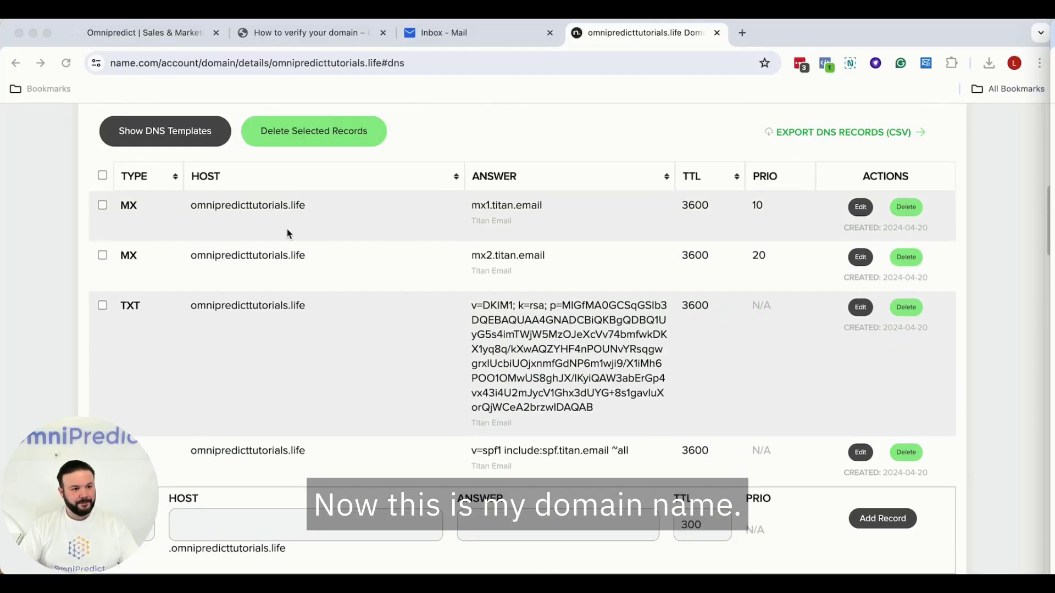
pyautogui.scroll(2, 330, 250)
pyautogui.scroll(2, 339, 259)
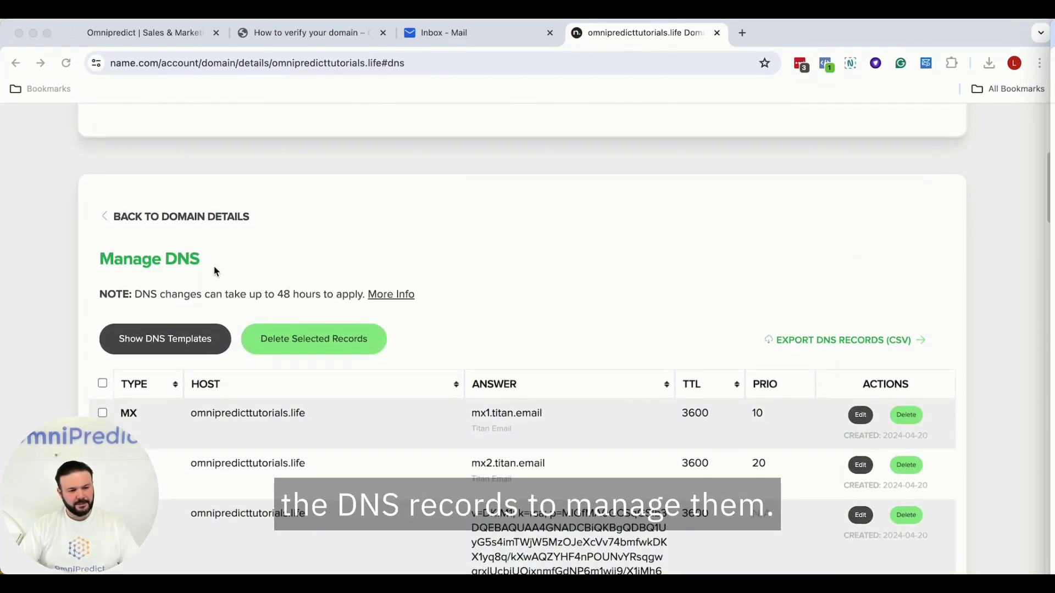
pyautogui.scroll(-3, 325, 261)
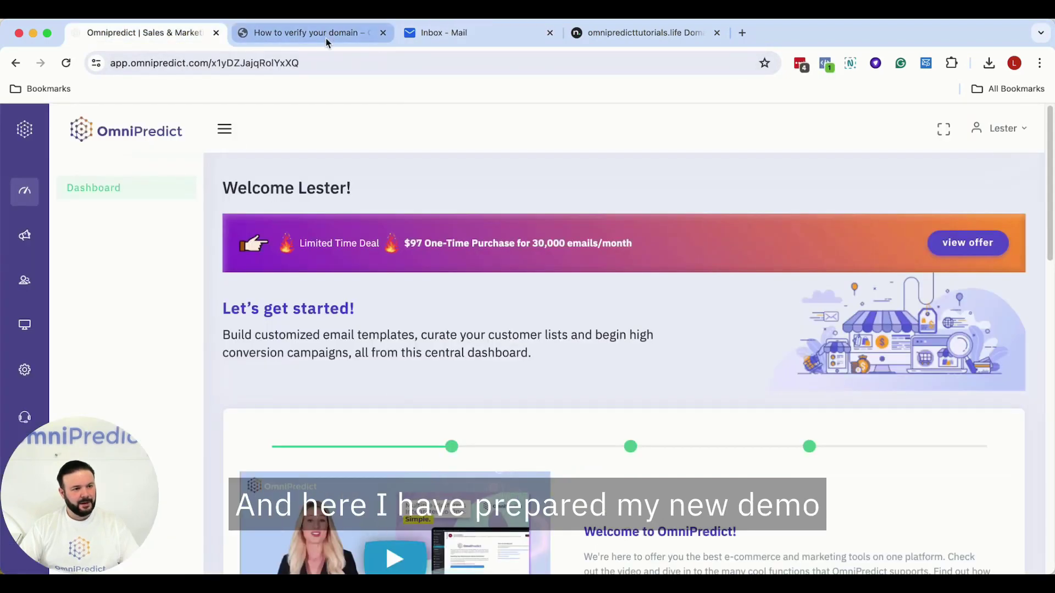
# - Skim the domain verification guide once more, then return to the OmniPredict dashboard
pyautogui.click(324, 34)
pyautogui.scroll(10, 630, 368)
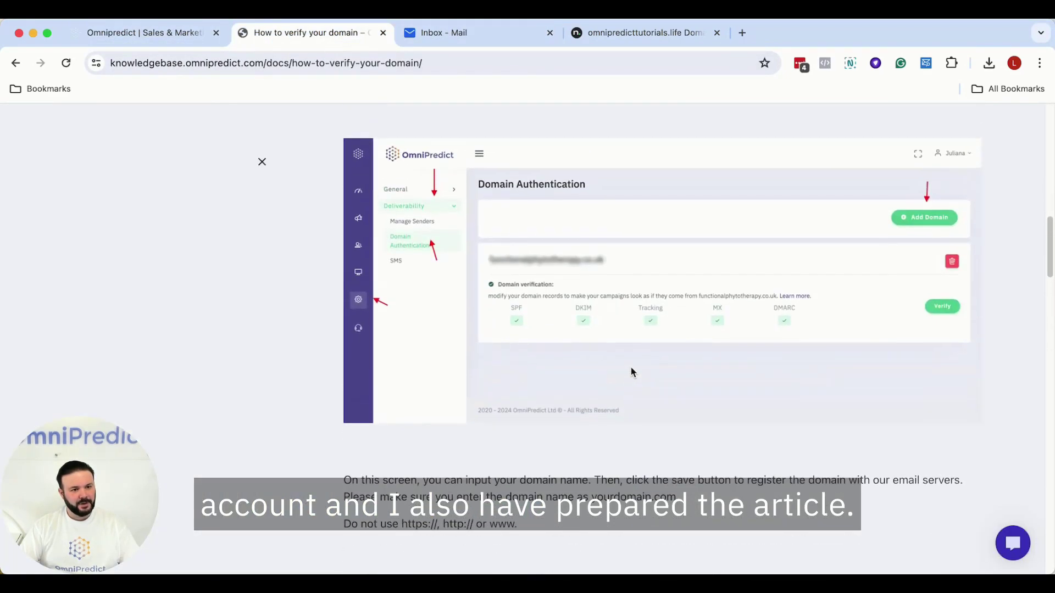
pyautogui.scroll(-10, 631, 371)
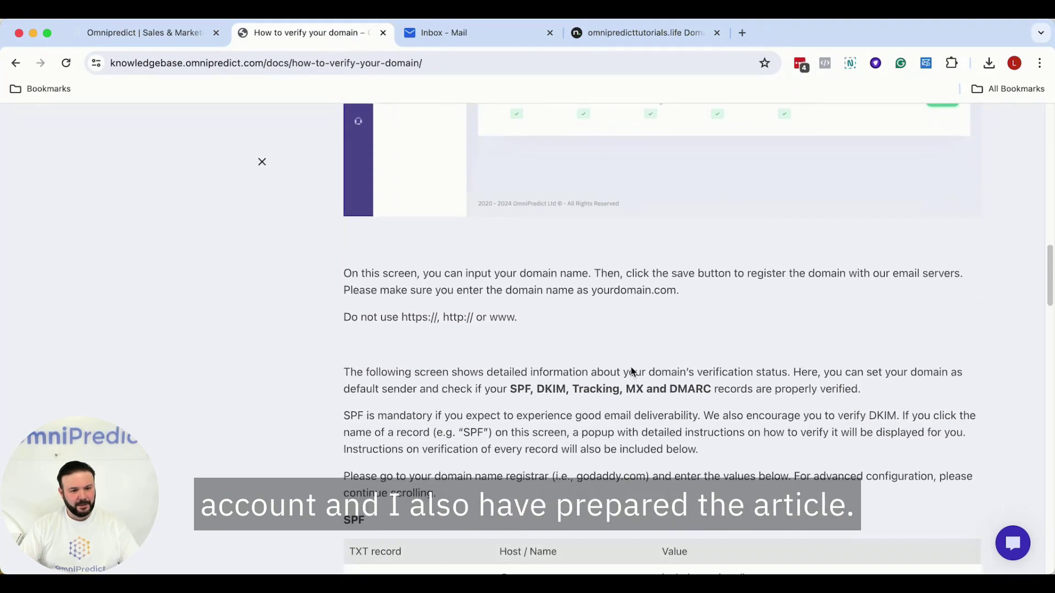
pyautogui.scroll(-4, 630, 372)
pyautogui.scroll(-1, 687, 209)
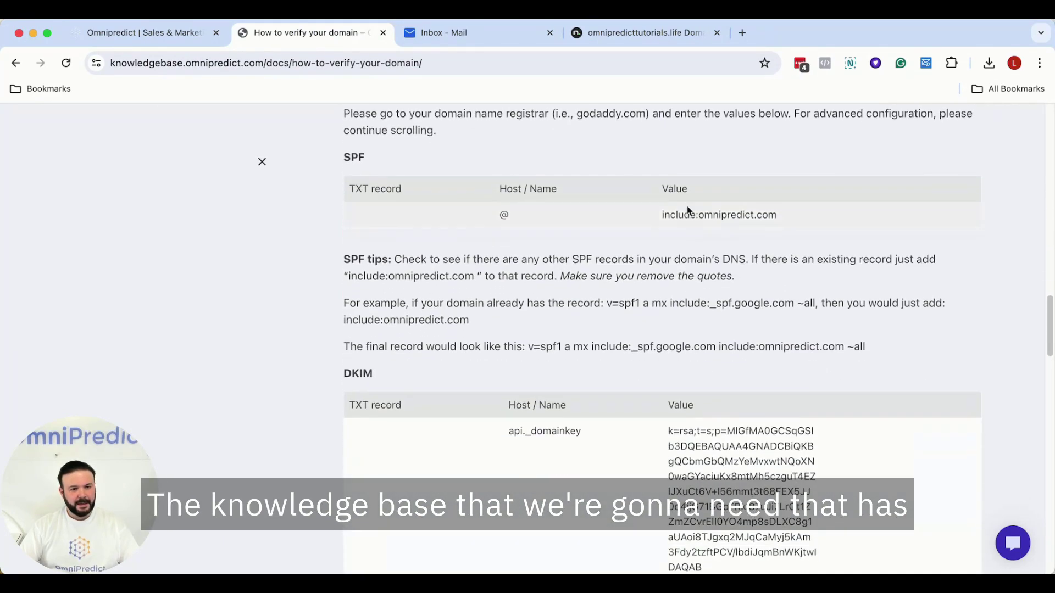
pyautogui.scroll(-1, 729, 488)
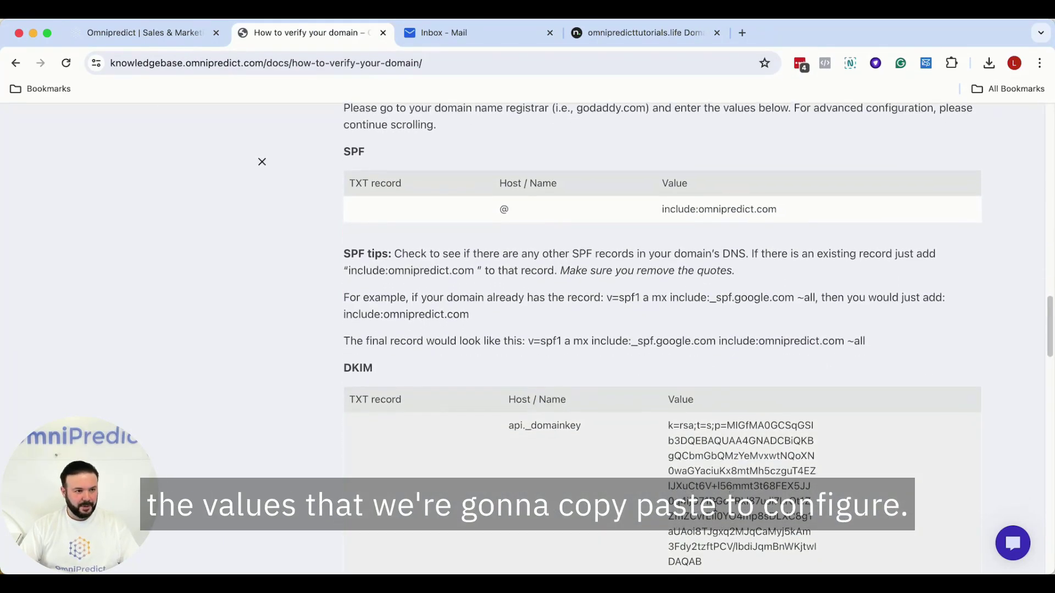
pyautogui.click(101, 32)
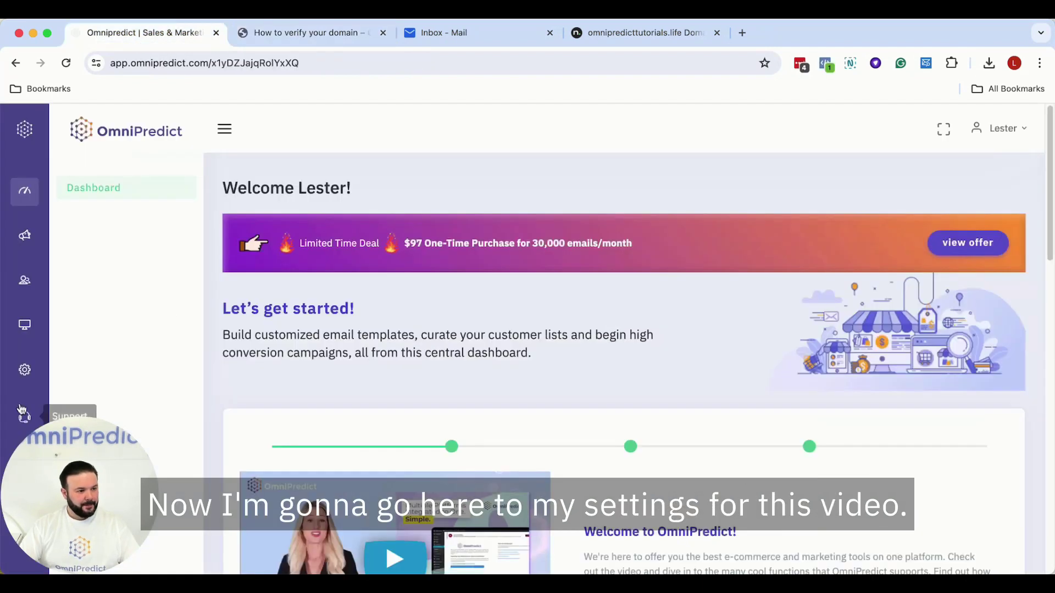
# - Start a new sender under Deliverability > Manage Senders and copy omnipredicttutorials.life from Name.com
pyautogui.click(134, 216)
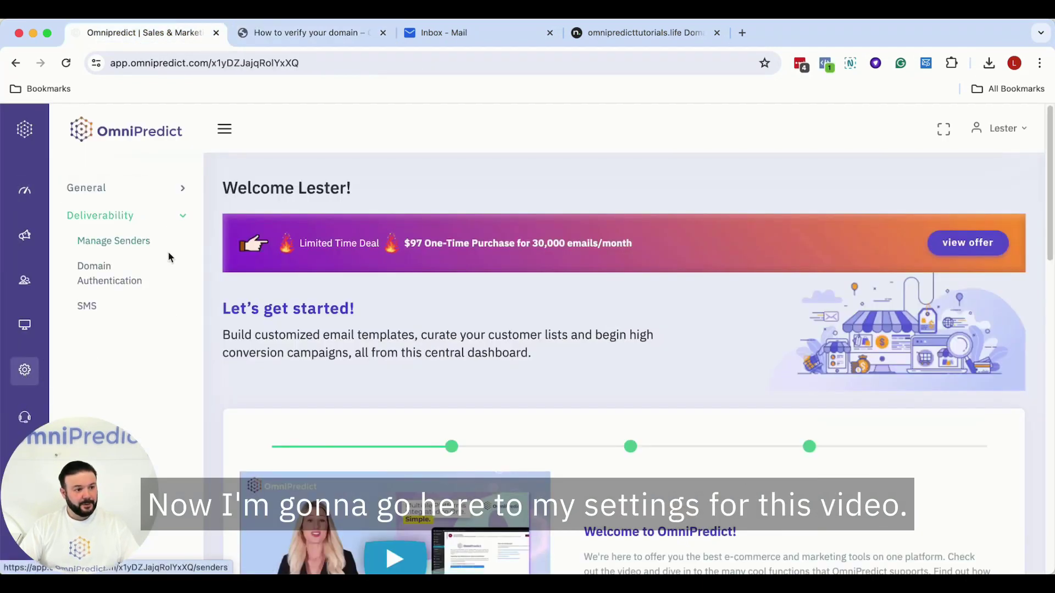
pyautogui.click(106, 245)
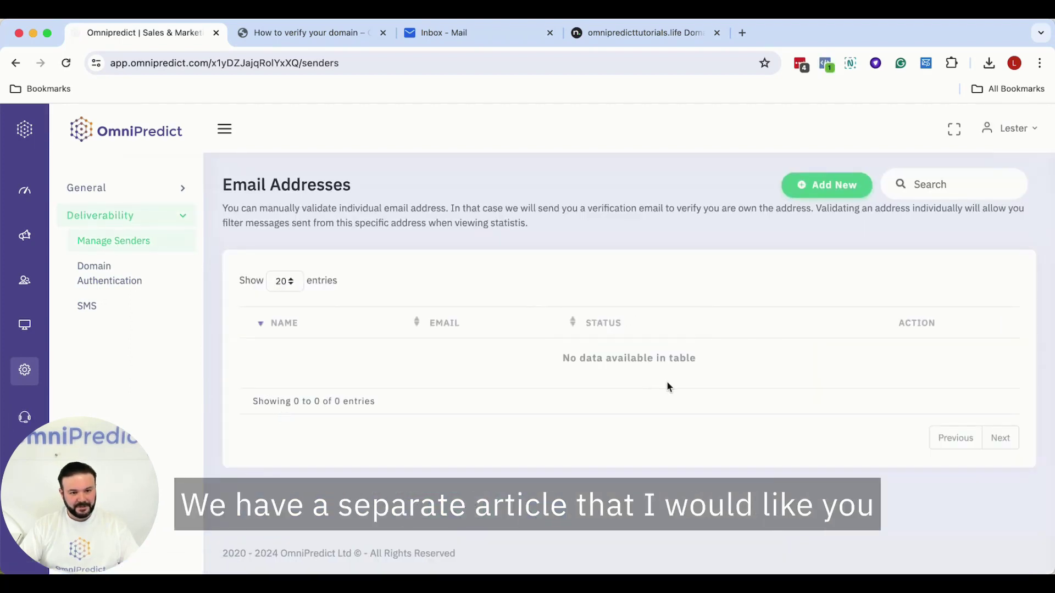
pyautogui.click(832, 192)
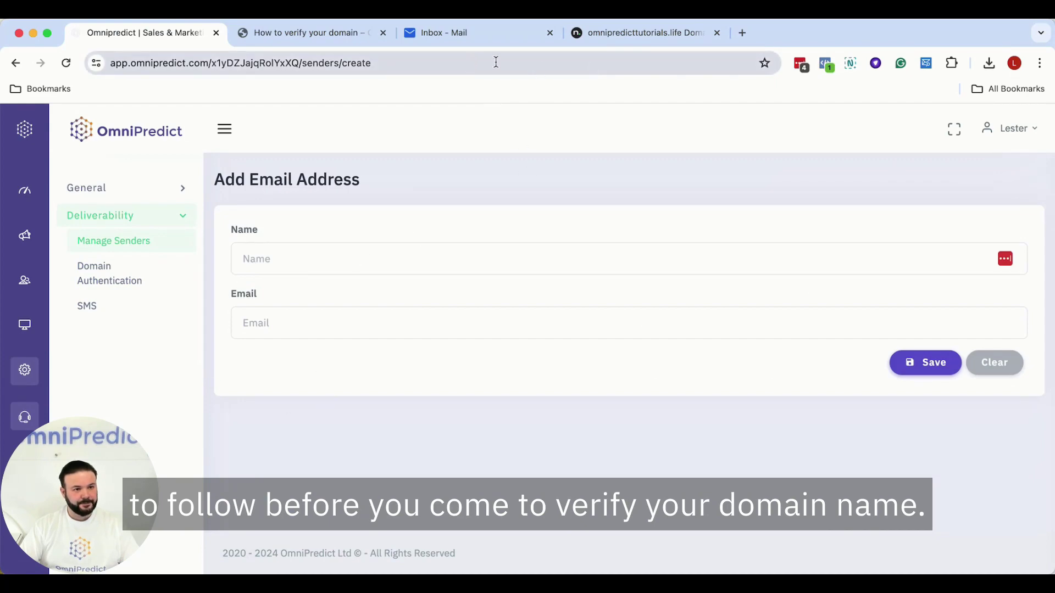
pyautogui.click(641, 34)
pyautogui.scroll(3, 297, 354)
pyautogui.scroll(6, 297, 356)
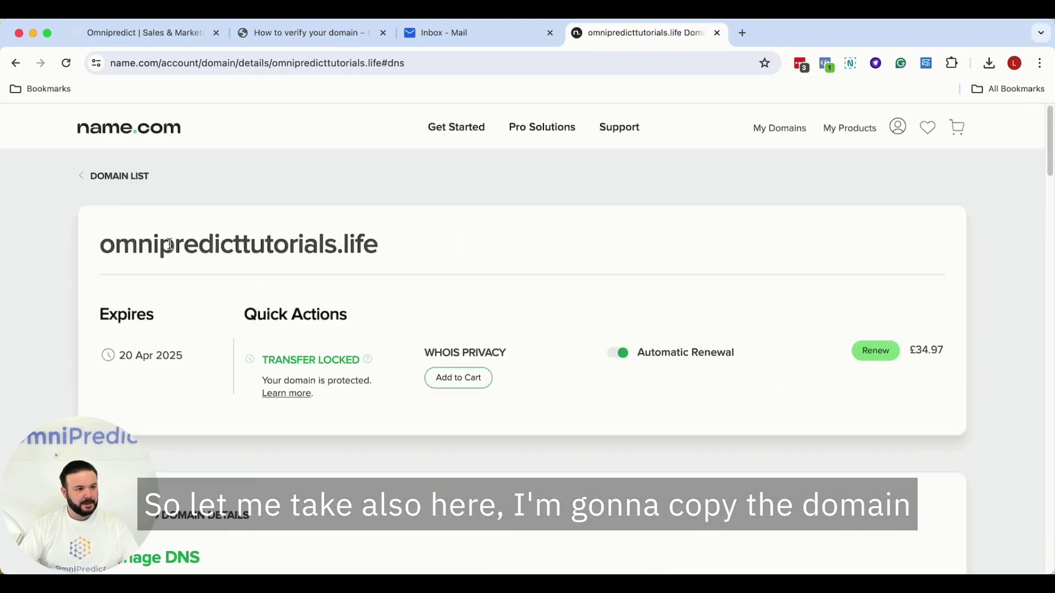
pyautogui.tripleClick(170, 244)
pyautogui.rightClick(171, 242)
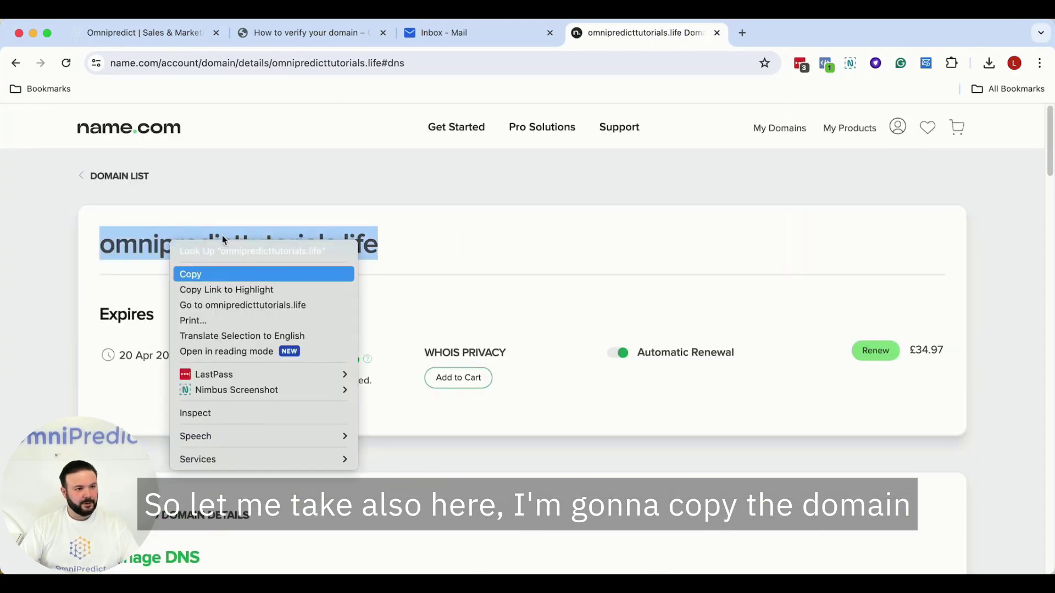
pyautogui.click(203, 274)
pyautogui.click(310, 33)
pyautogui.click(181, 37)
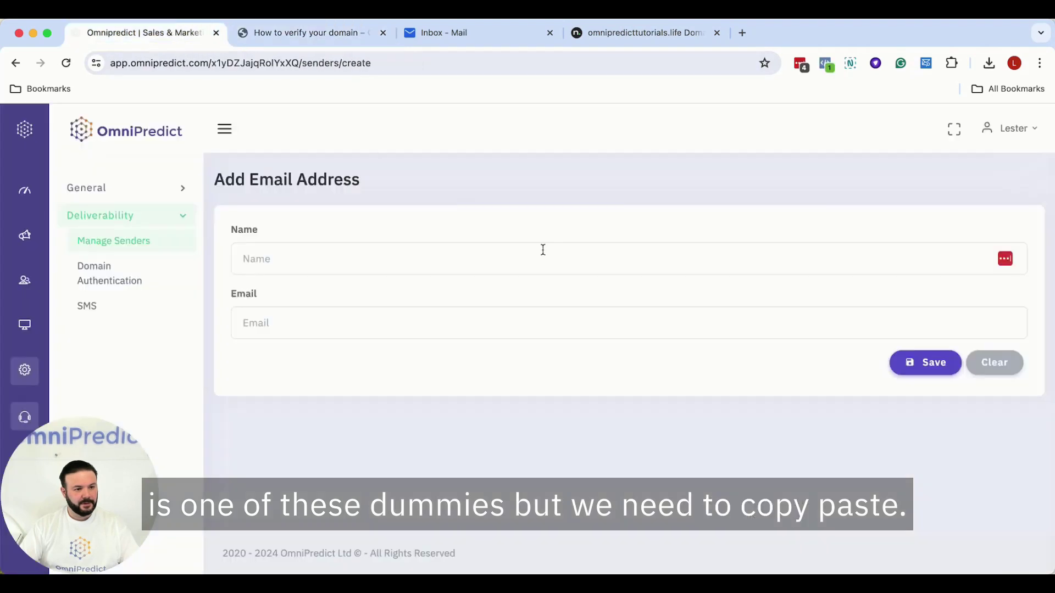
# - Enter the sender's name and an email address at omnipredicttutorials.life, then save
pyautogui.click(427, 264)
pyautogui.write('Lester')
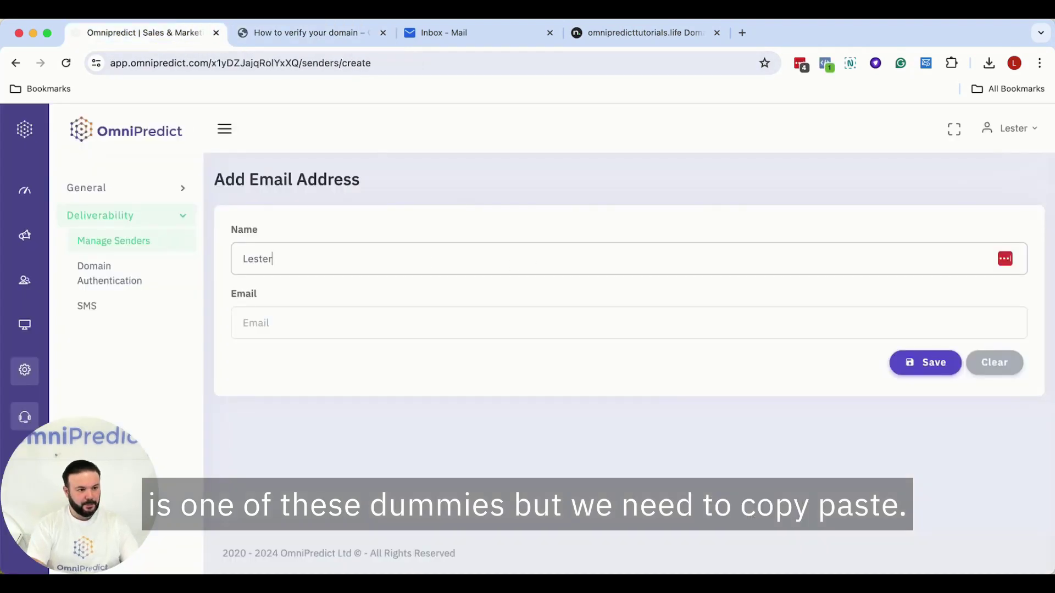
pyautogui.press('Tab')
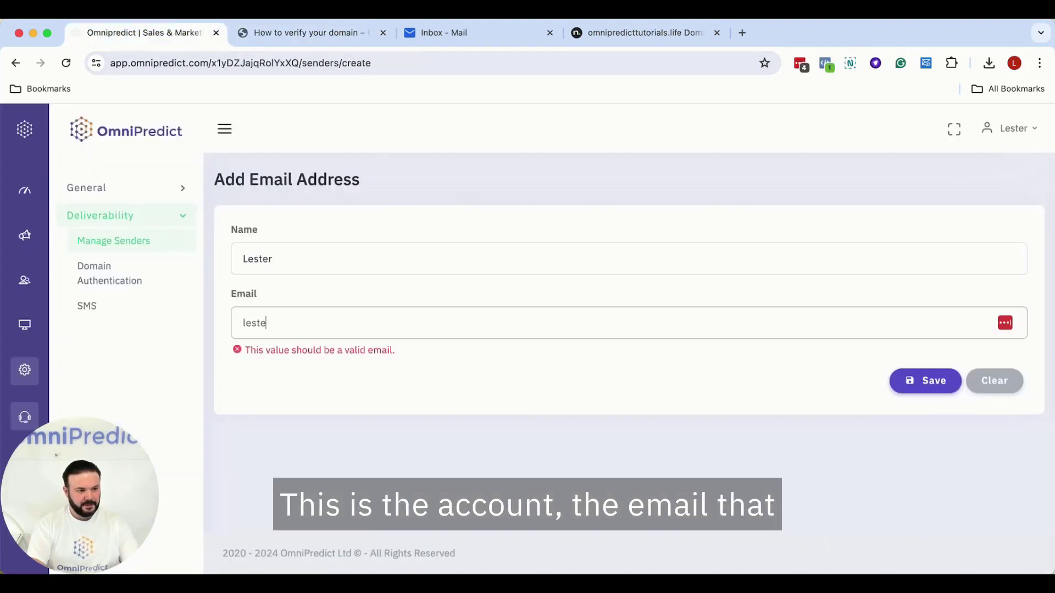
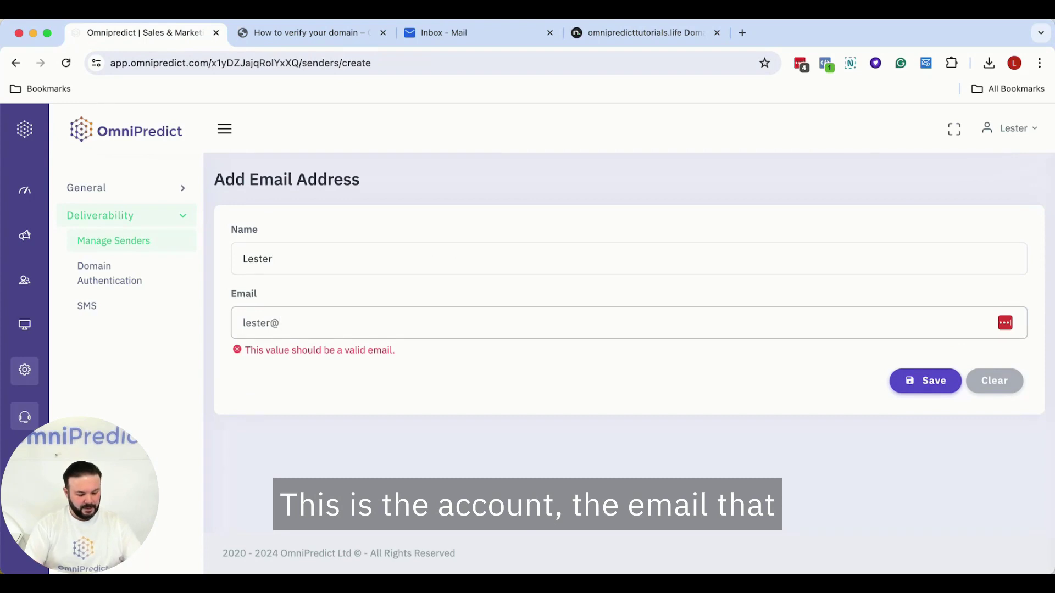
pyautogui.press('super+v')
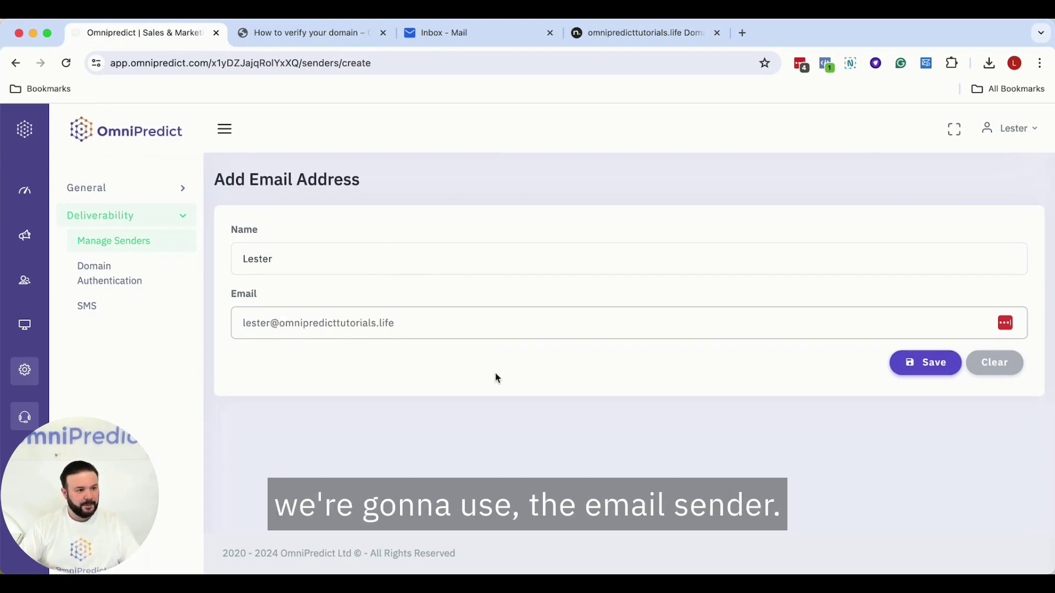
pyautogui.click(926, 374)
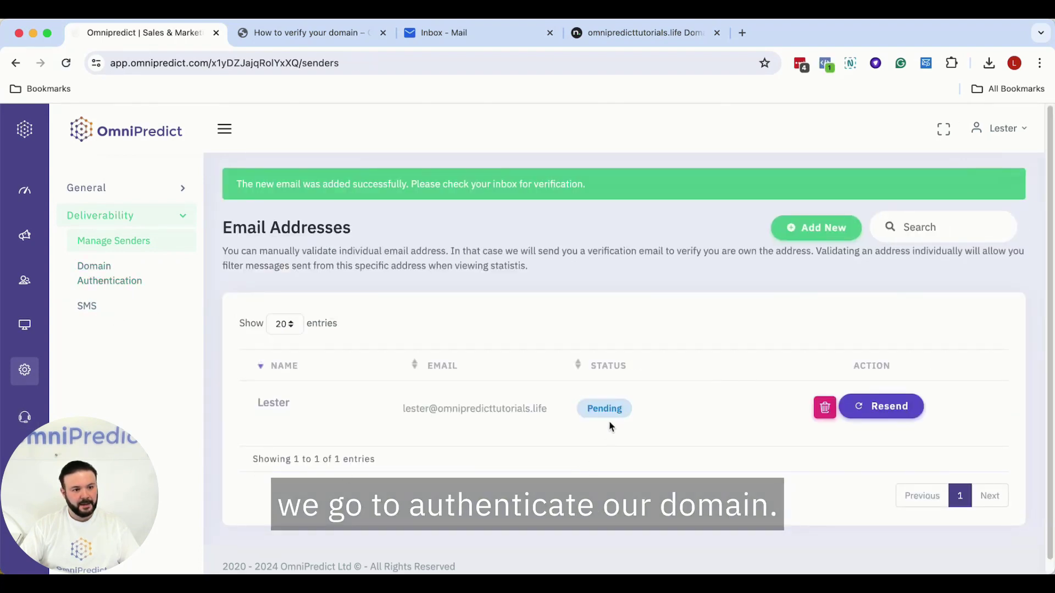
# - Confirm the new sender via Verify Now in OmniPredict's verification email in Titan Mail
pyautogui.click(454, 33)
pyautogui.click(66, 63)
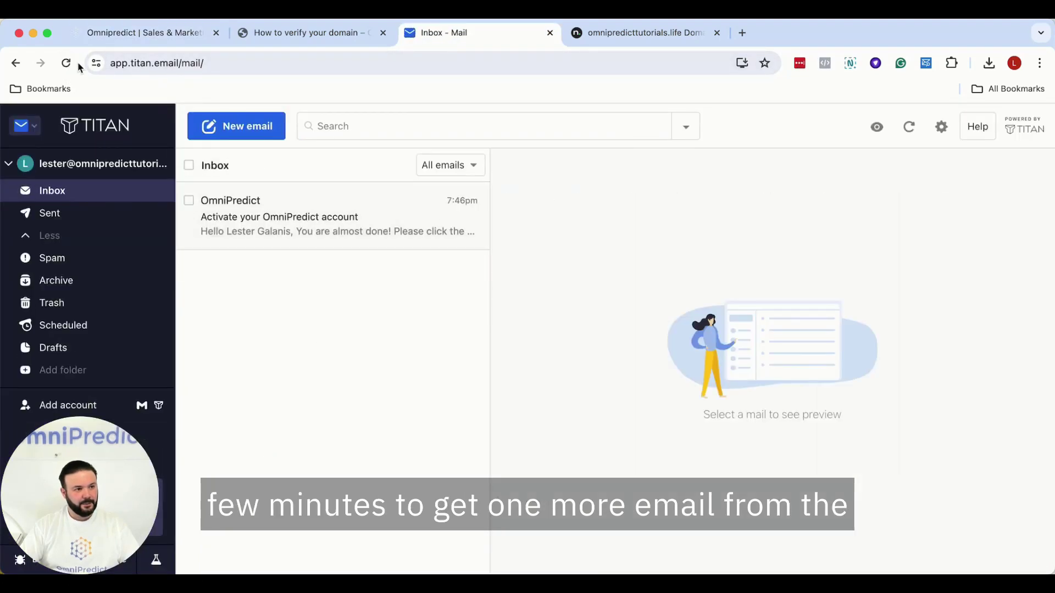
pyautogui.click(297, 35)
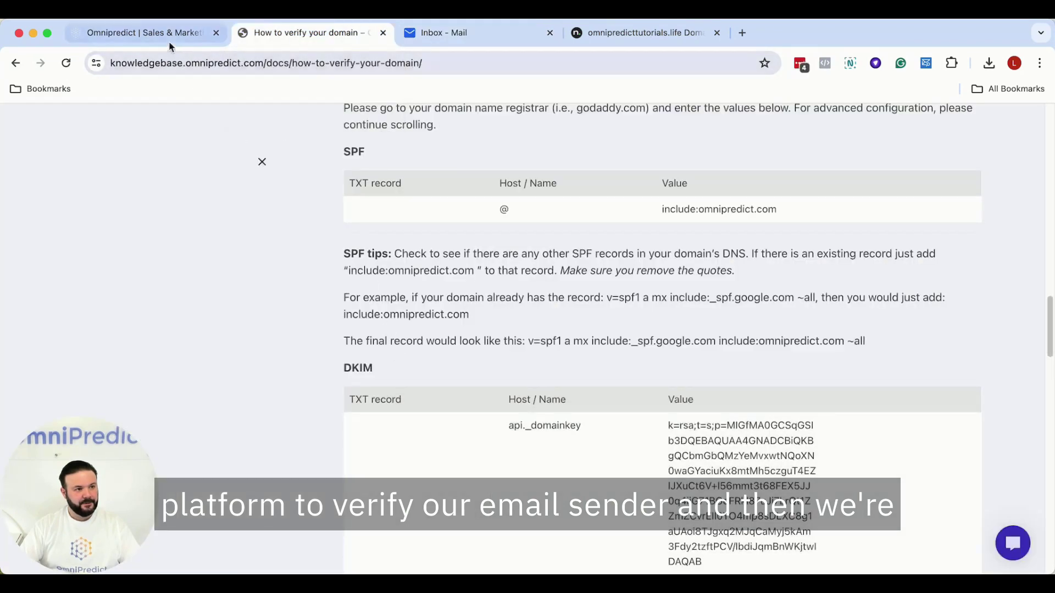
pyautogui.click(138, 33)
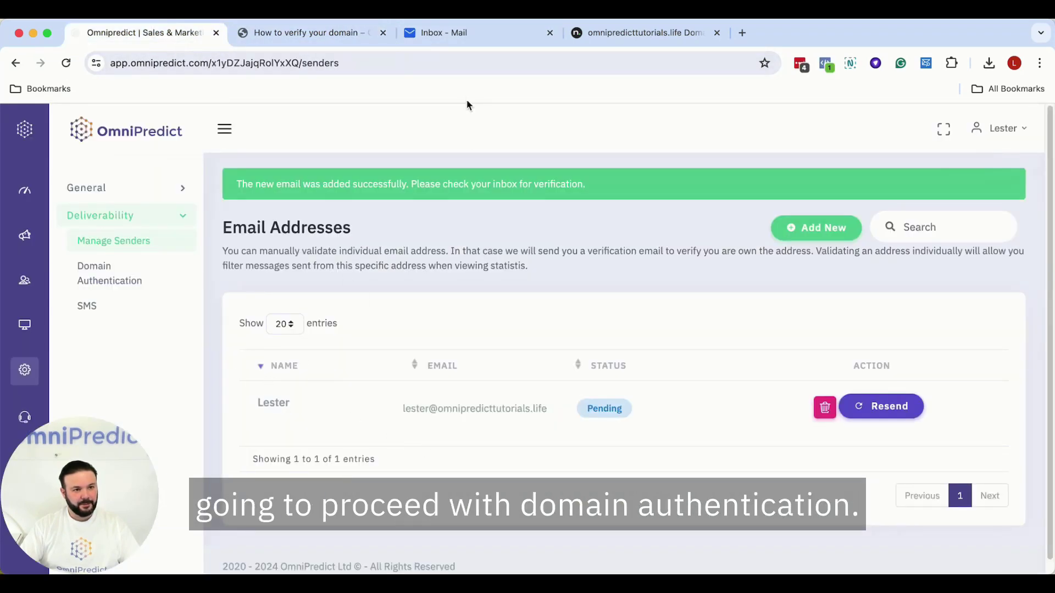
pyautogui.click(450, 33)
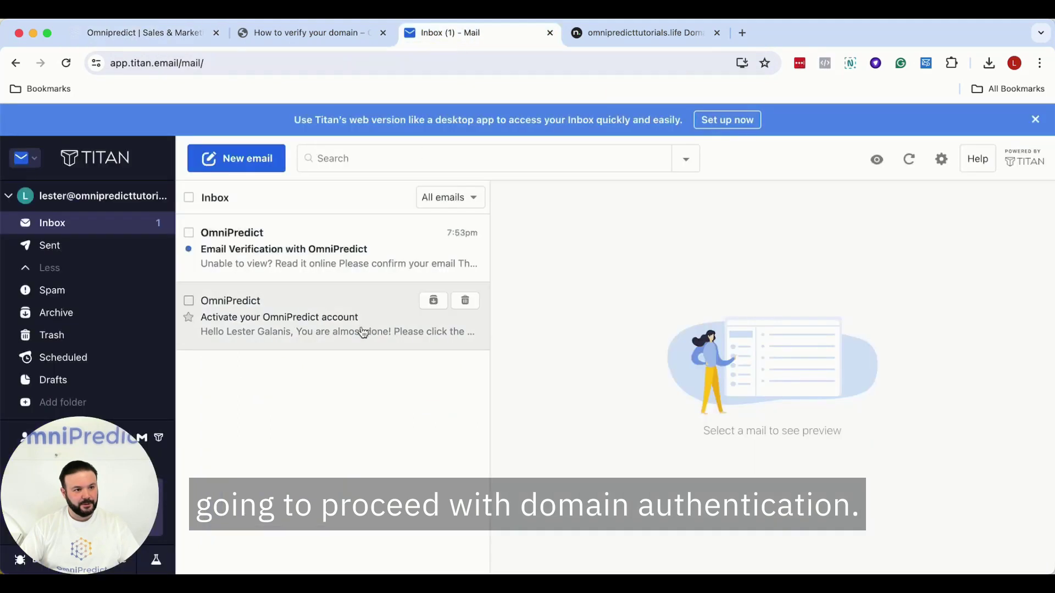
pyautogui.click(296, 258)
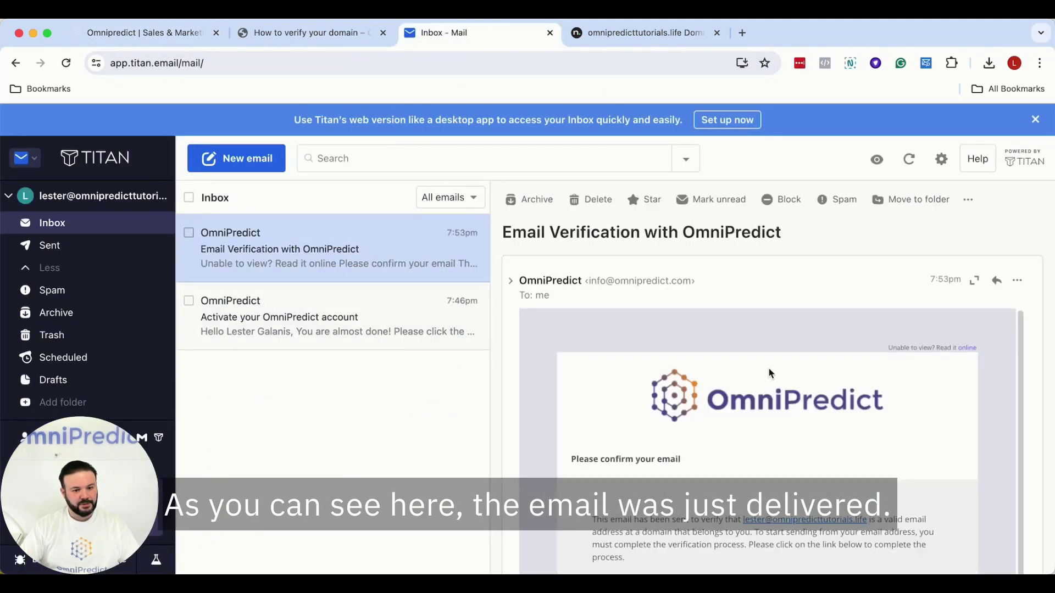
pyautogui.scroll(-4, 797, 439)
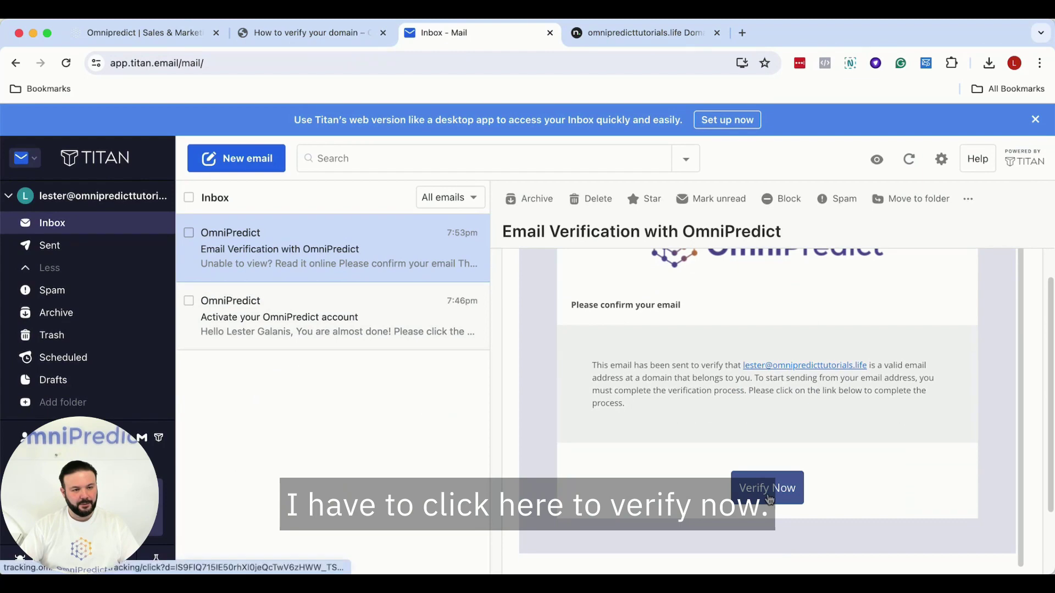
pyautogui.click(769, 489)
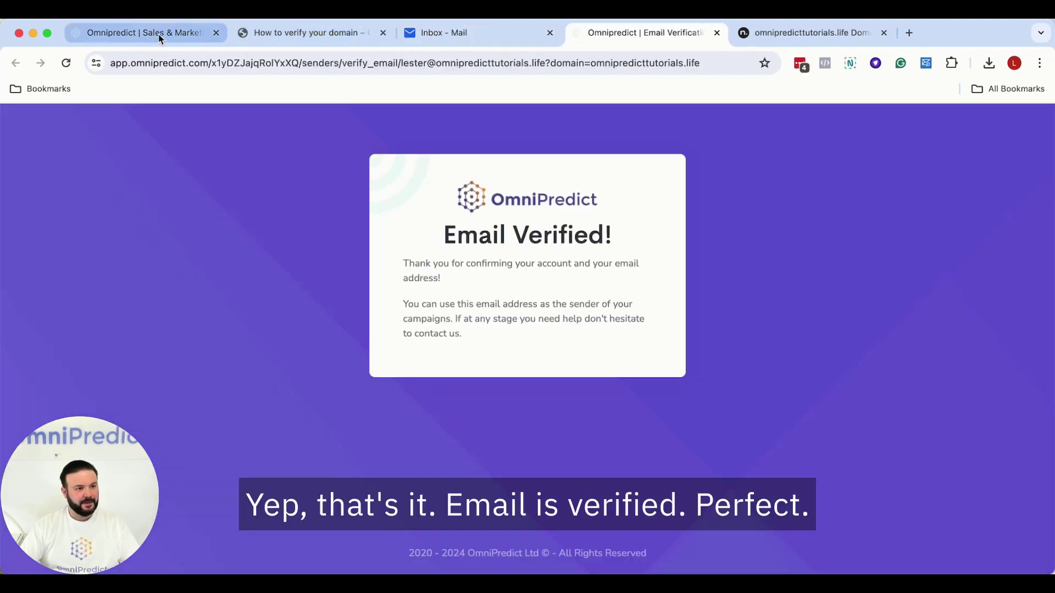
pyautogui.click(160, 34)
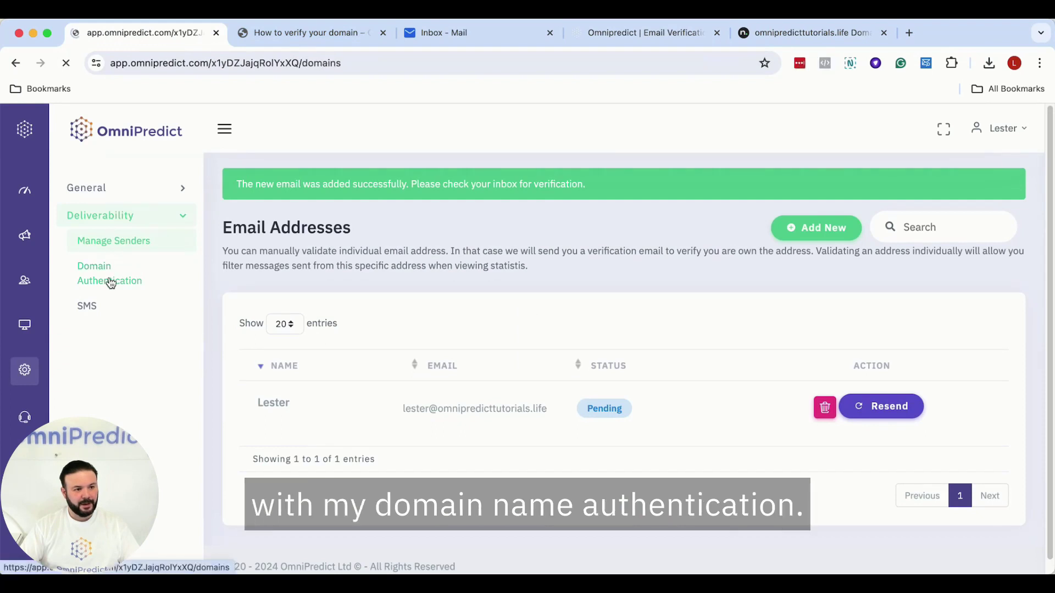
# - Add omnipredicttutorials.life in Domain Authentication, keeping the new sender's address selected
pyautogui.click(111, 283)
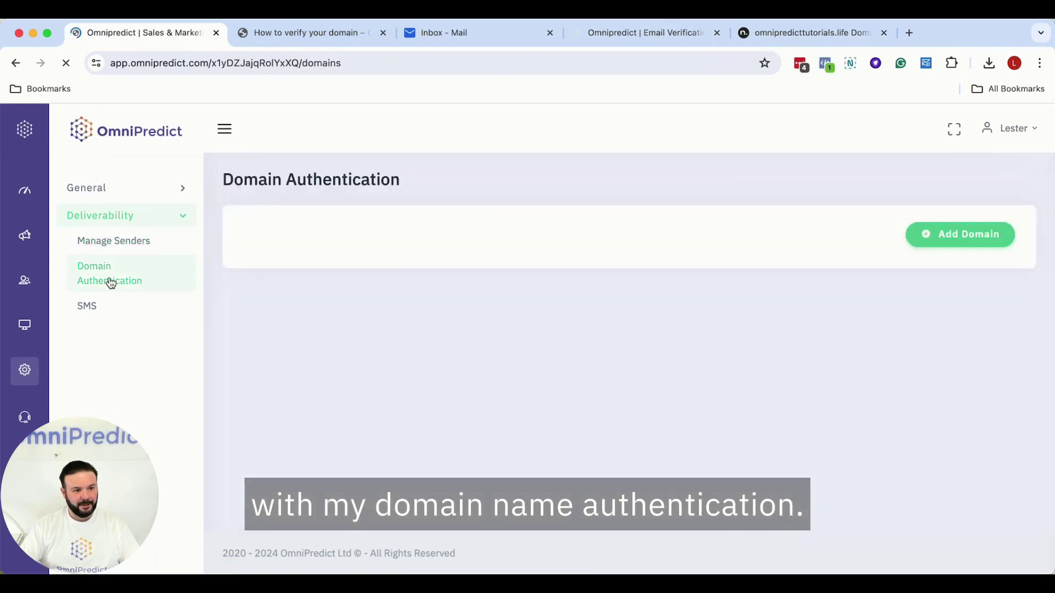
pyautogui.click(958, 240)
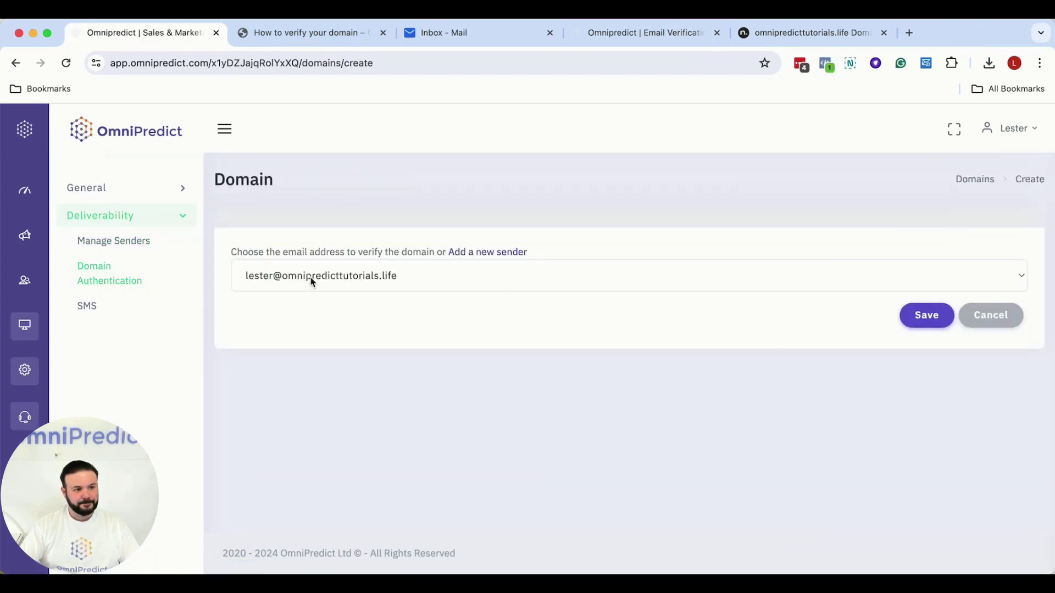
pyautogui.click(933, 323)
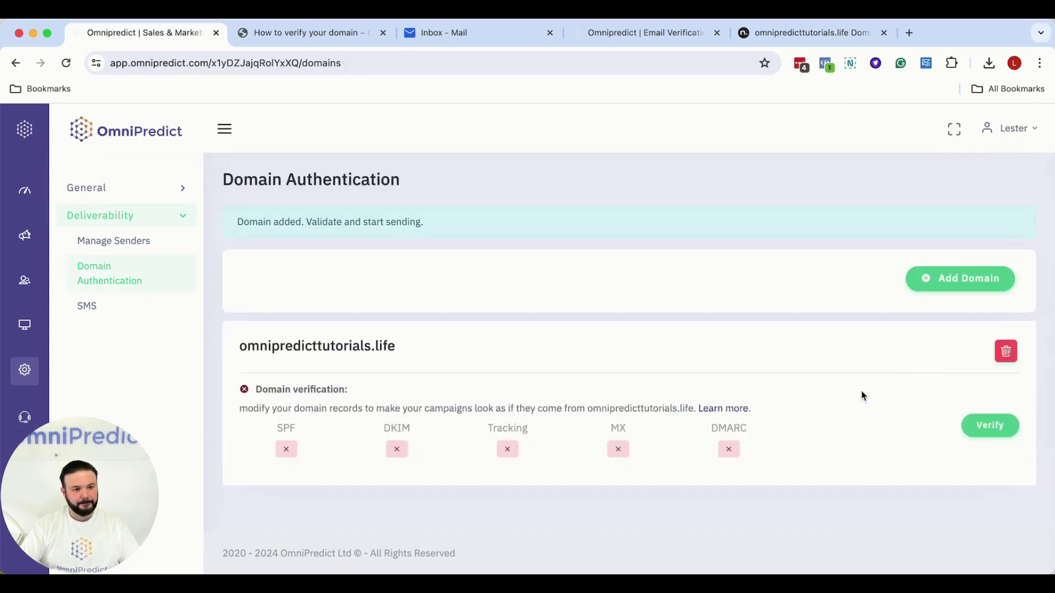
pyautogui.moveTo(242, 346); pyautogui.dragTo(412, 350)
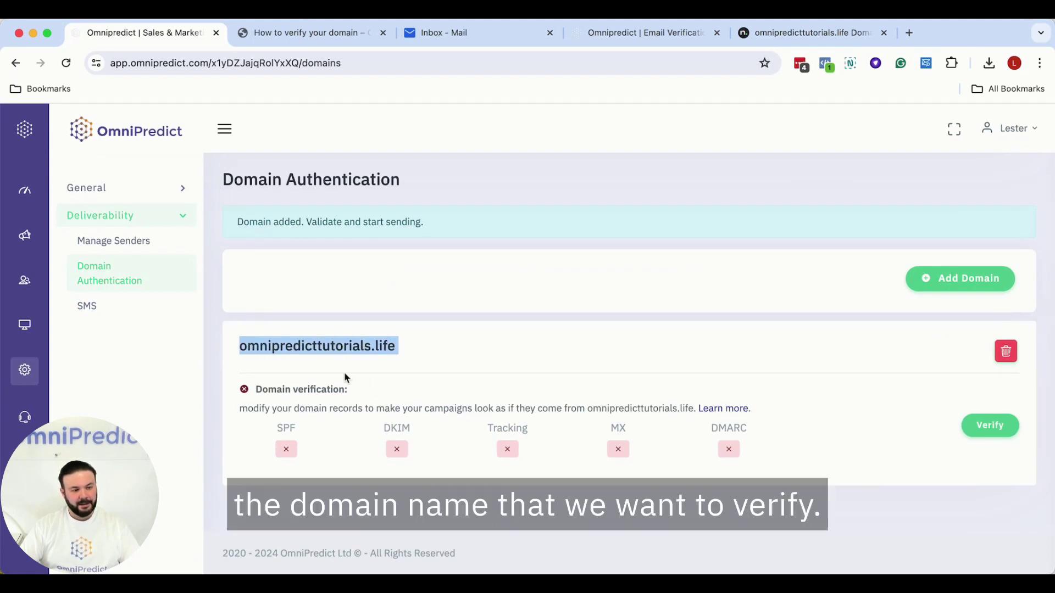
pyautogui.click(750, 537)
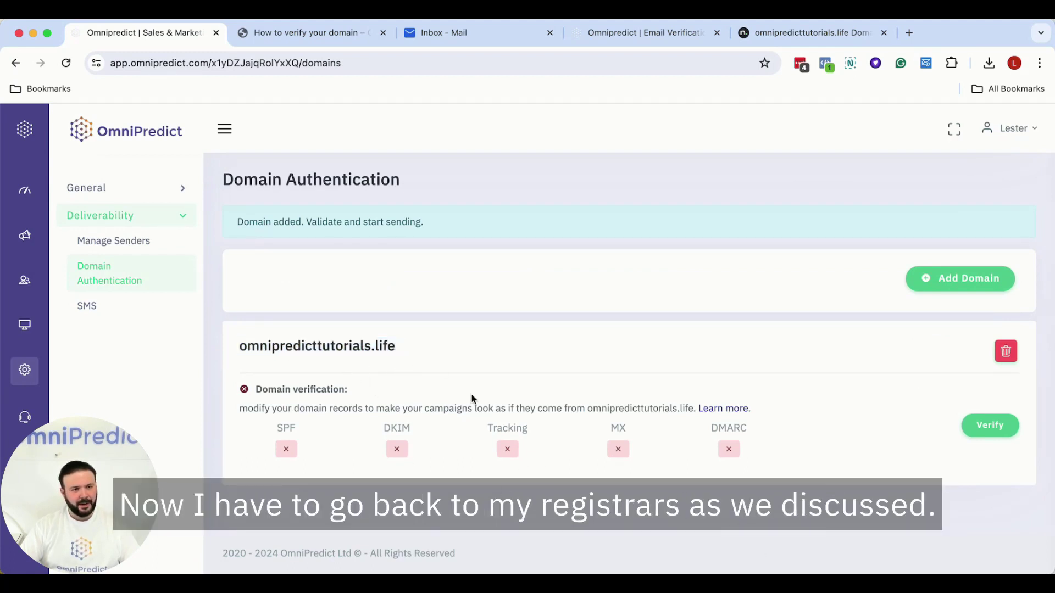
# - Look over the omnipredicttutorials.life DNS records on name.com
pyautogui.click(821, 36)
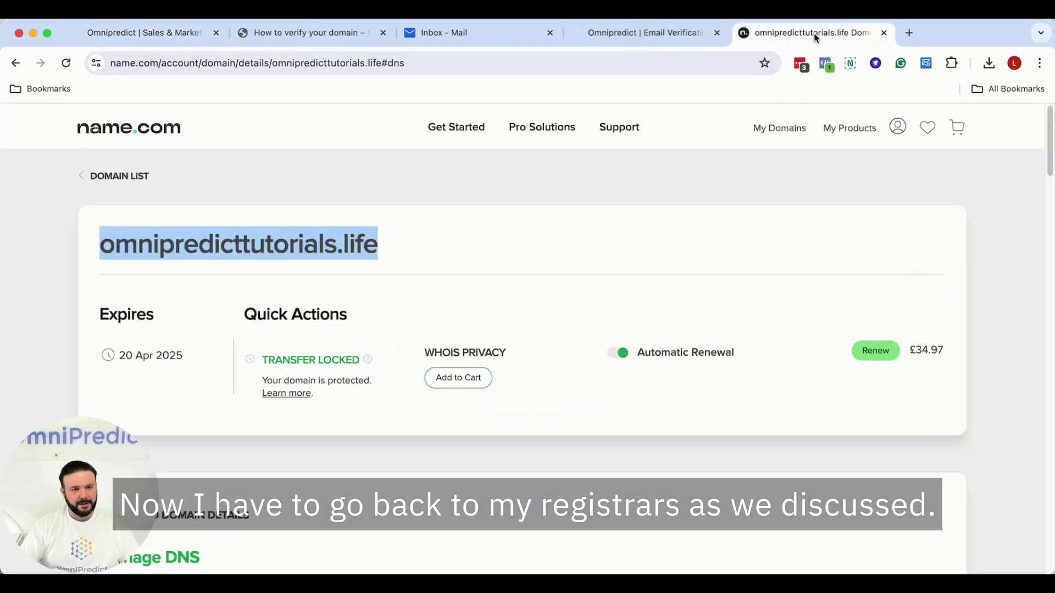
pyautogui.scroll(-10, 630, 292)
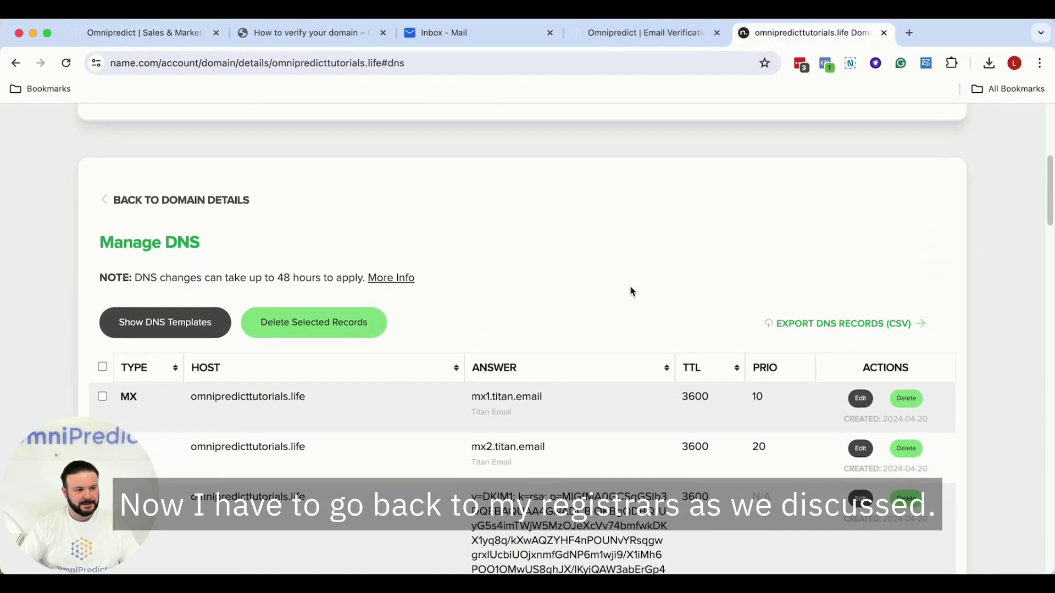
pyautogui.scroll(-3, 631, 291)
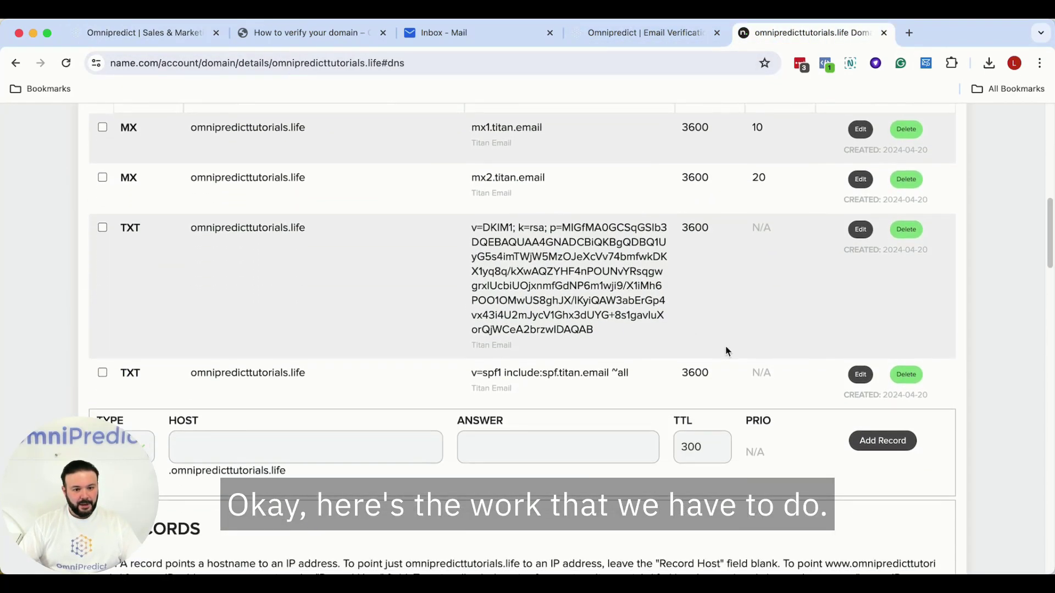
pyautogui.scroll(1, 706, 379)
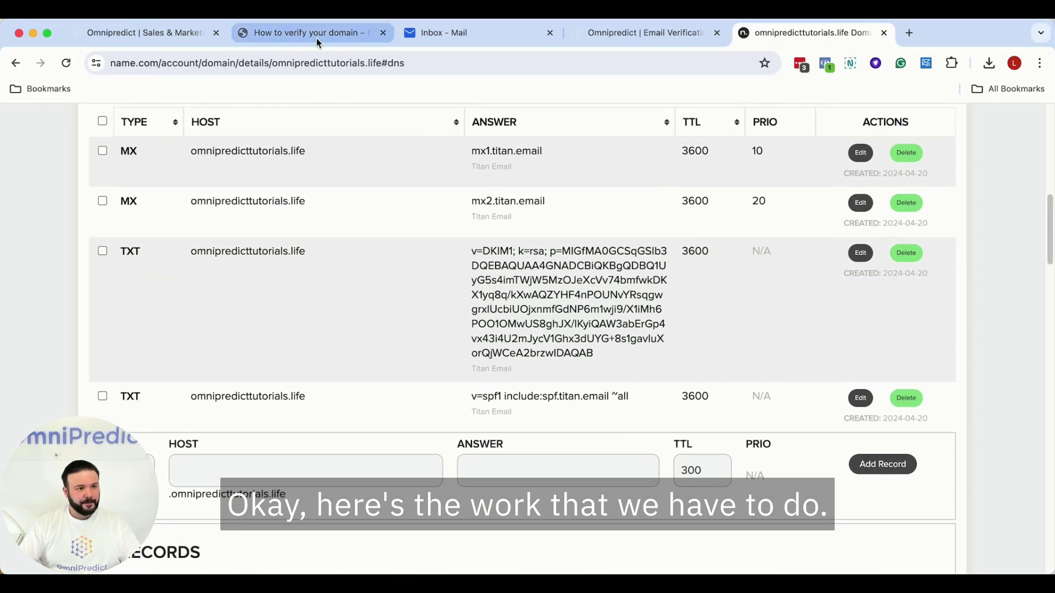
# - Copy the SPF value include:omnipredict.com from the verification guide and return to the DNS records
pyautogui.click(310, 34)
pyautogui.scroll(1, 522, 244)
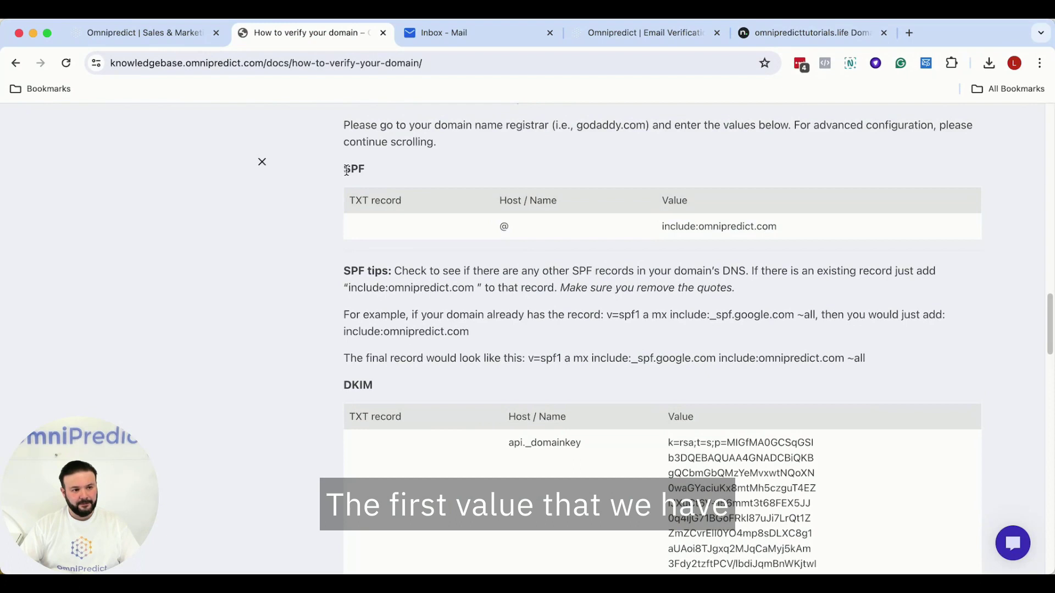
pyautogui.moveTo(347, 170); pyautogui.dragTo(361, 169)
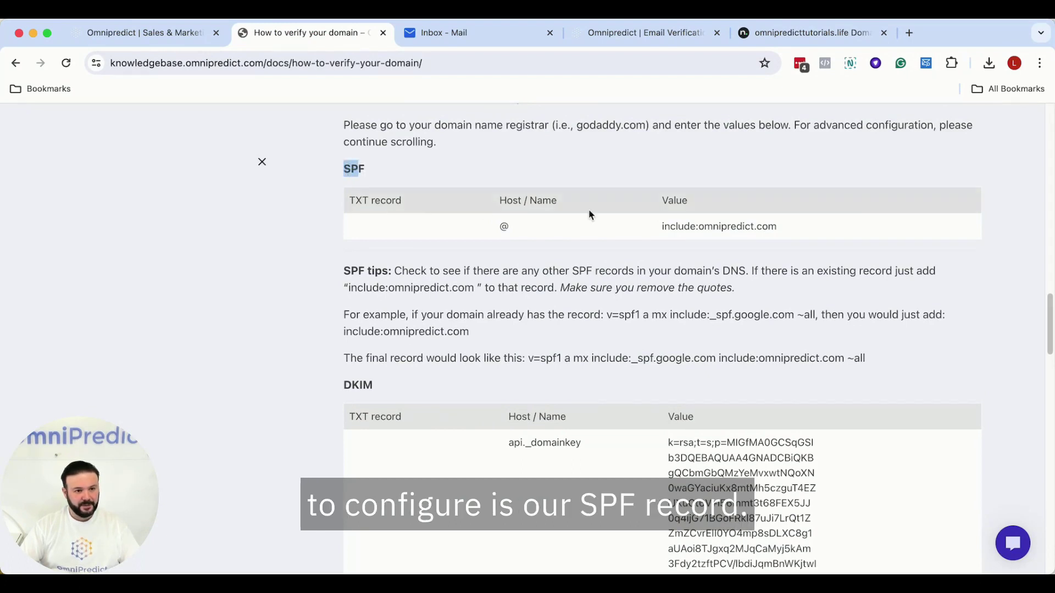
pyautogui.click(789, 255)
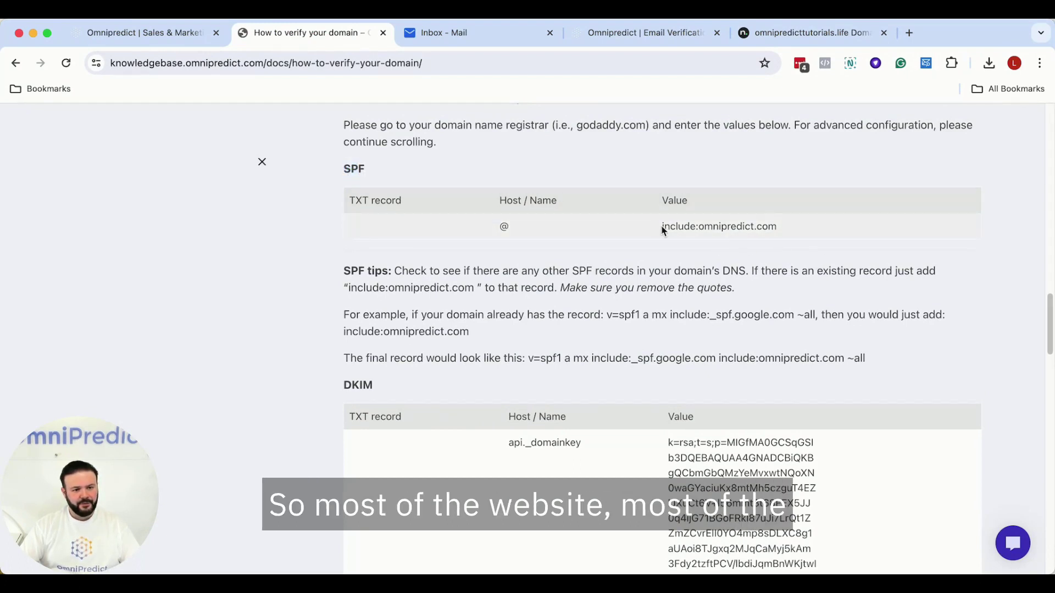
pyautogui.moveTo(663, 226); pyautogui.dragTo(777, 227)
pyautogui.rightClick(776, 228)
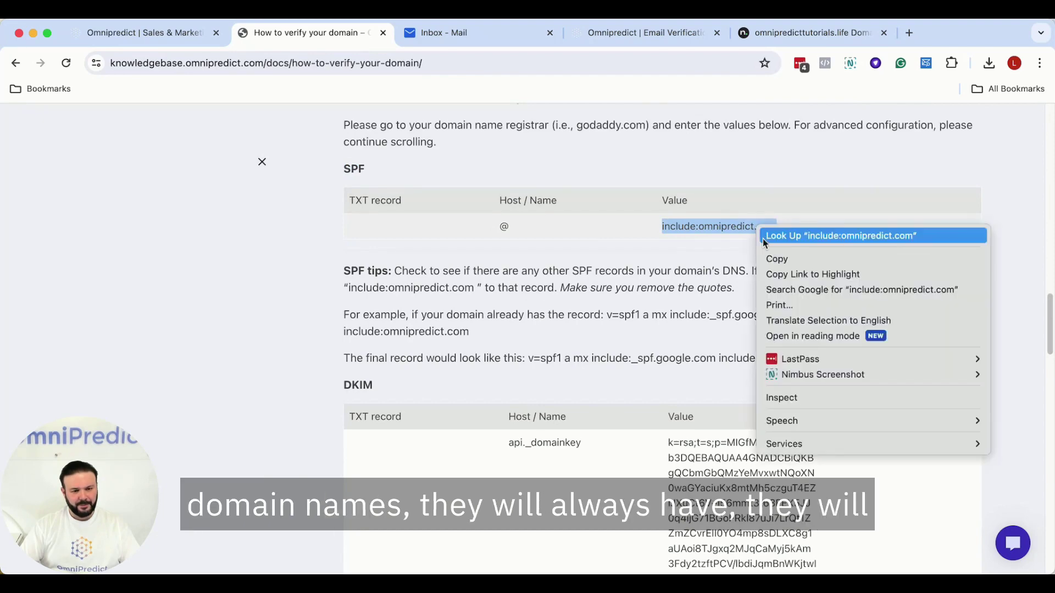
pyautogui.click(772, 257)
pyautogui.click(807, 33)
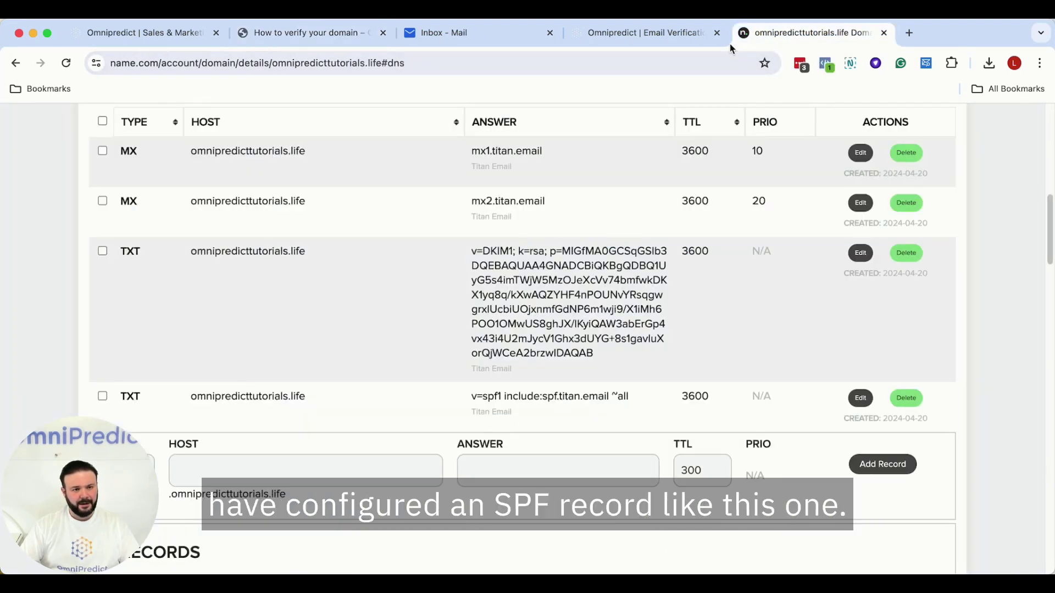
pyautogui.scroll(-1, 485, 412)
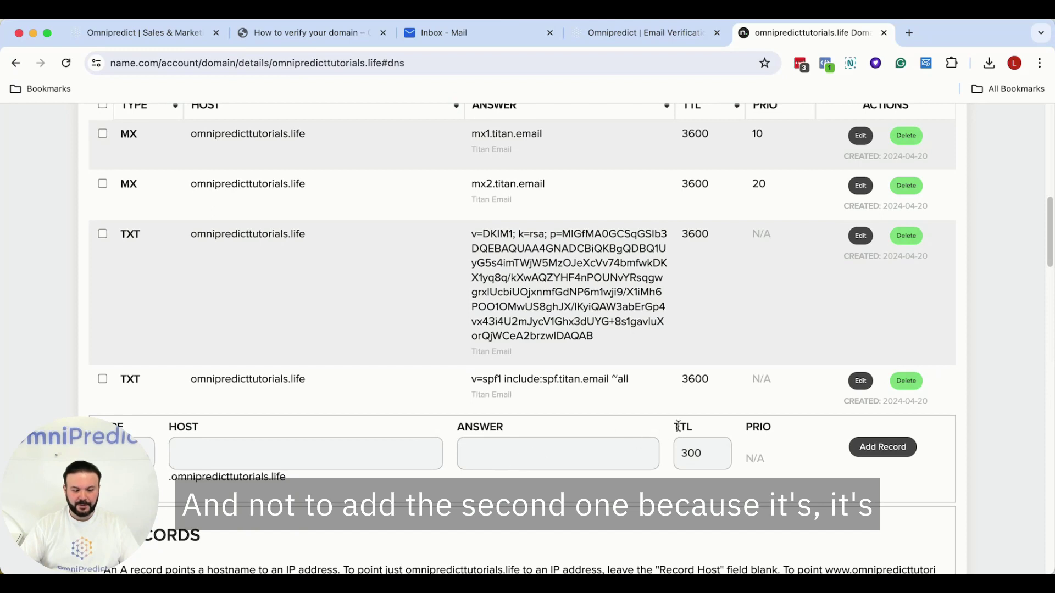
# - Update the SPF TXT record to v=spf1 include:omnipredict.com include:spf.titan.email ~all
pyautogui.click(860, 381)
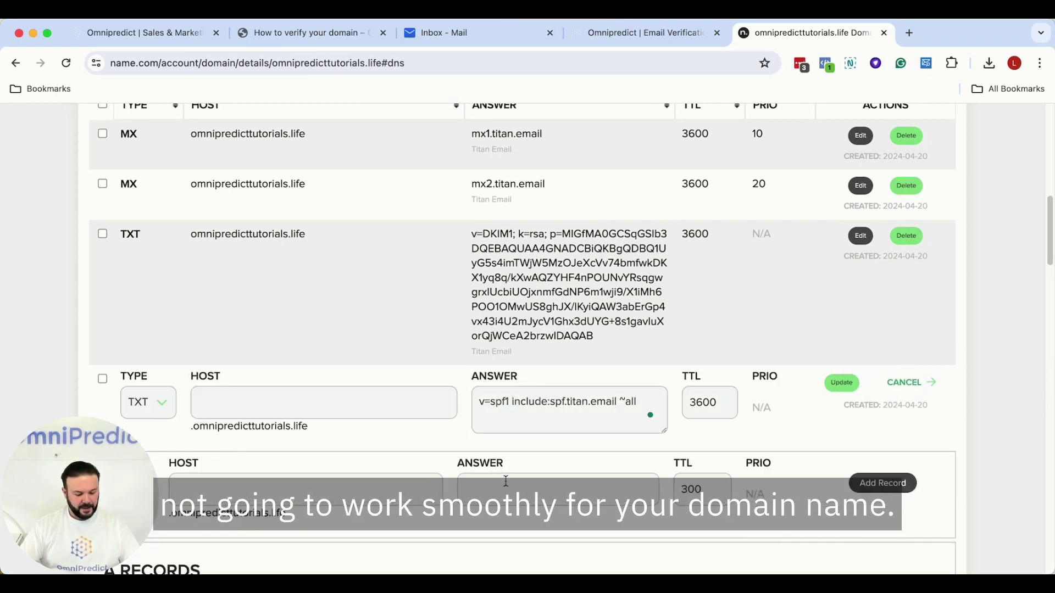
pyautogui.press('super+v')
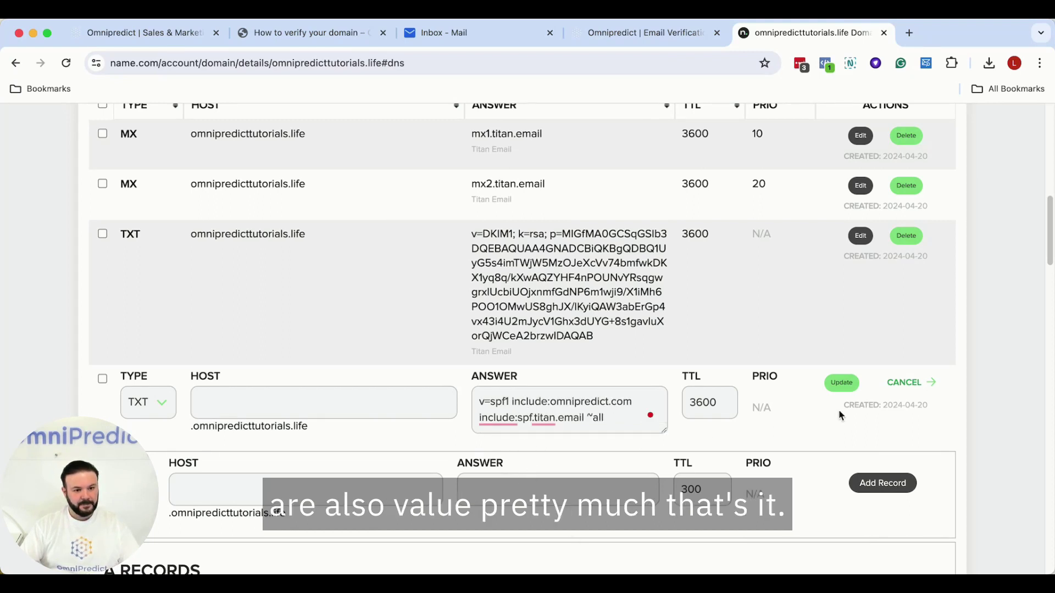
pyautogui.click(841, 384)
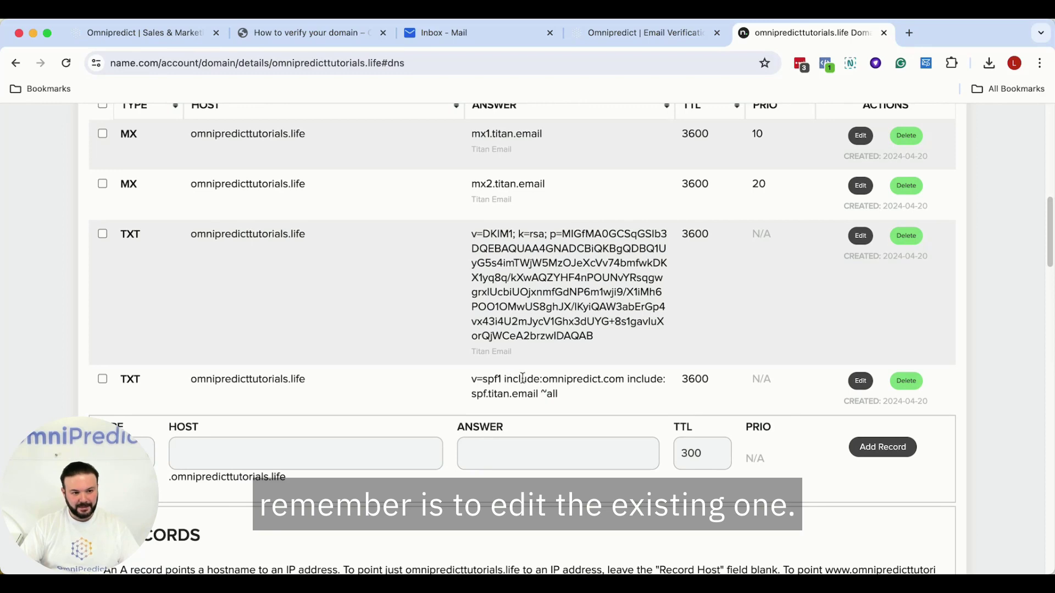
pyautogui.doubleClick(544, 393)
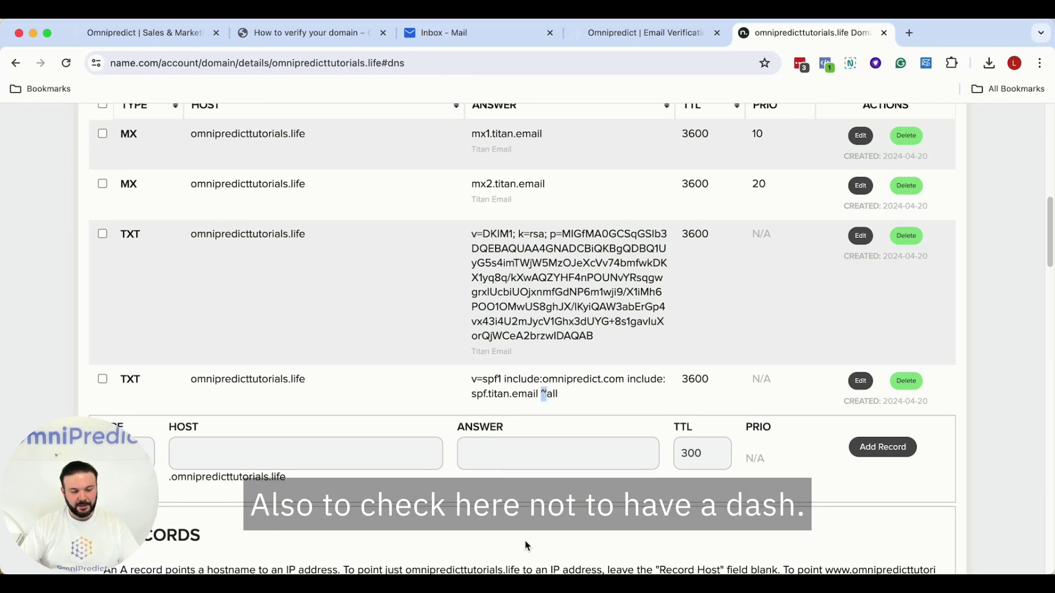
# - Review the guide's SPF tips and _spf.google.com example, then scroll to the DKIM table
pyautogui.click(341, 37)
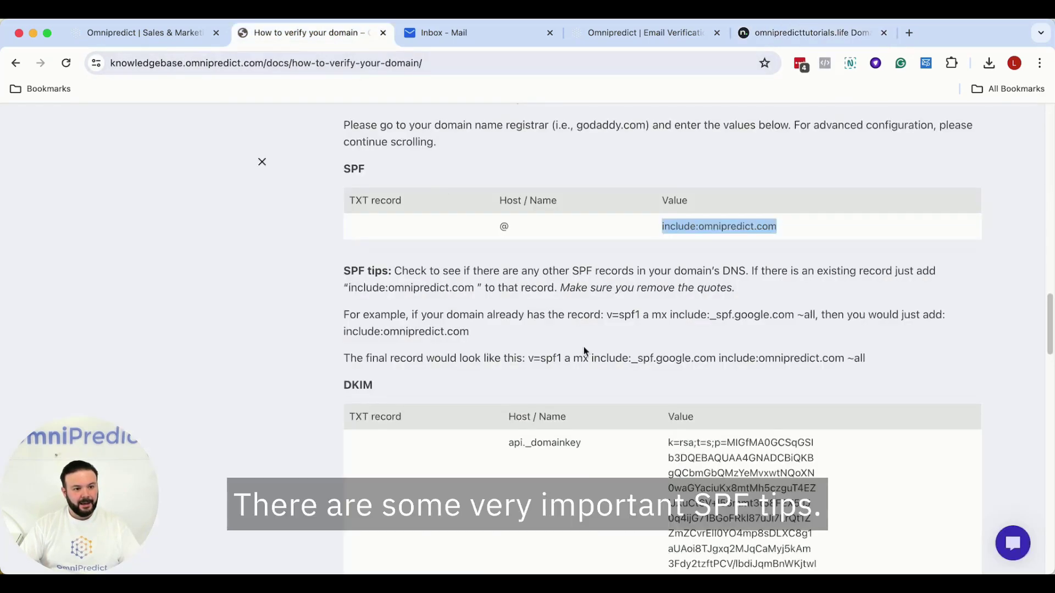
pyautogui.moveTo(448, 271); pyautogui.dragTo(548, 359)
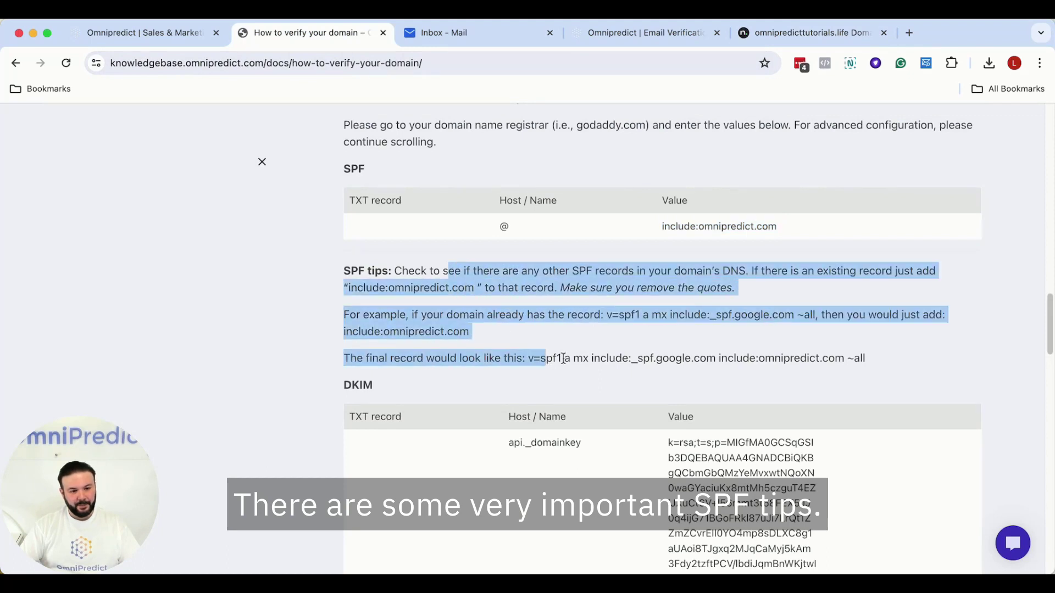
pyautogui.click(613, 344)
pyautogui.moveTo(634, 358); pyautogui.dragTo(716, 358)
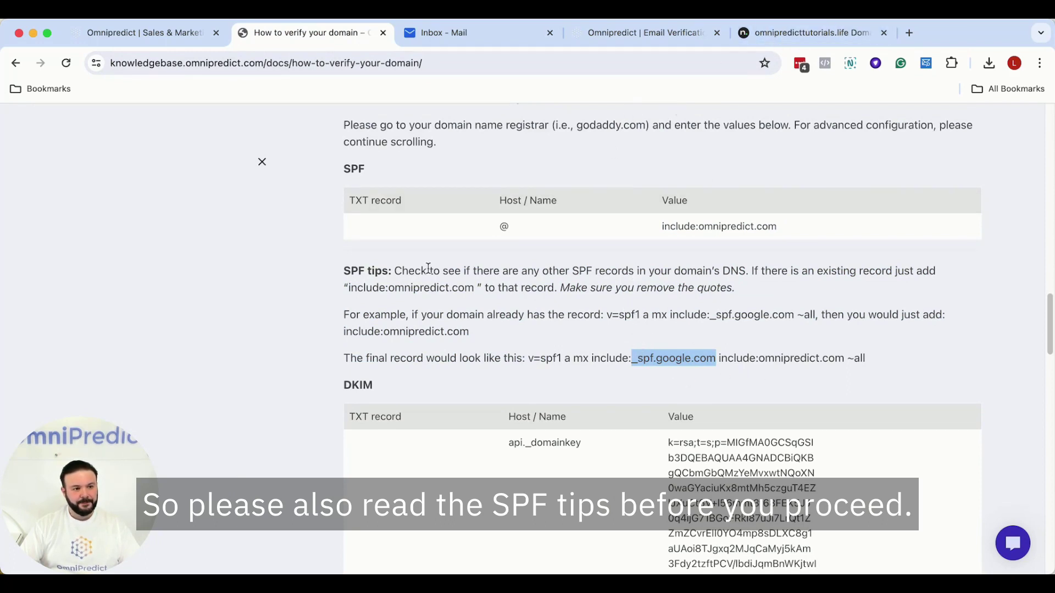
pyautogui.scroll(-3, 482, 283)
pyautogui.scroll(-1, 481, 282)
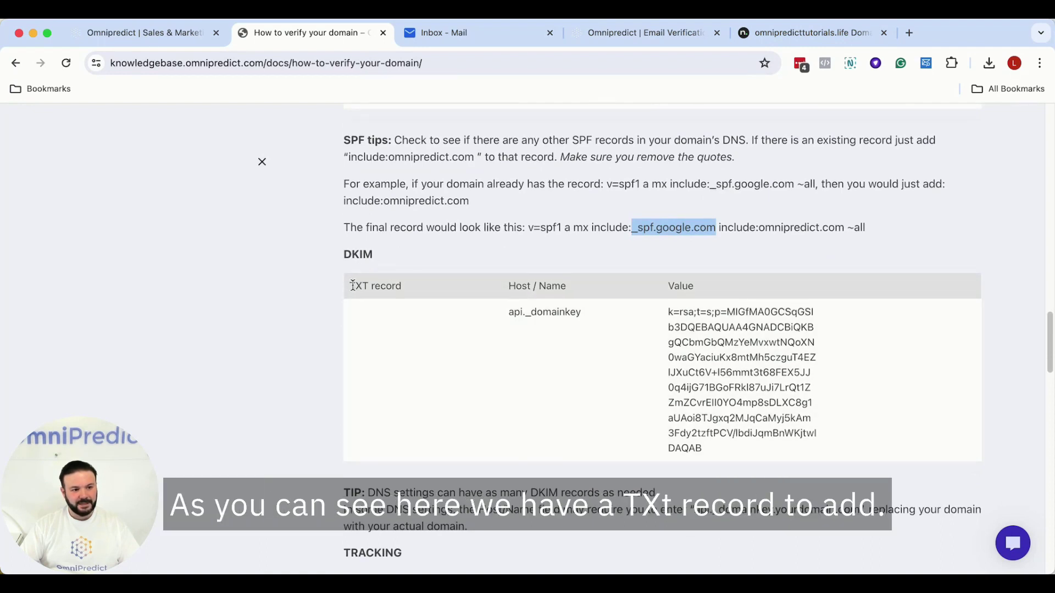
# - Start a new TXT record in the Name.com DNS records for DKIM
pyautogui.moveTo(352, 286); pyautogui.dragTo(383, 286)
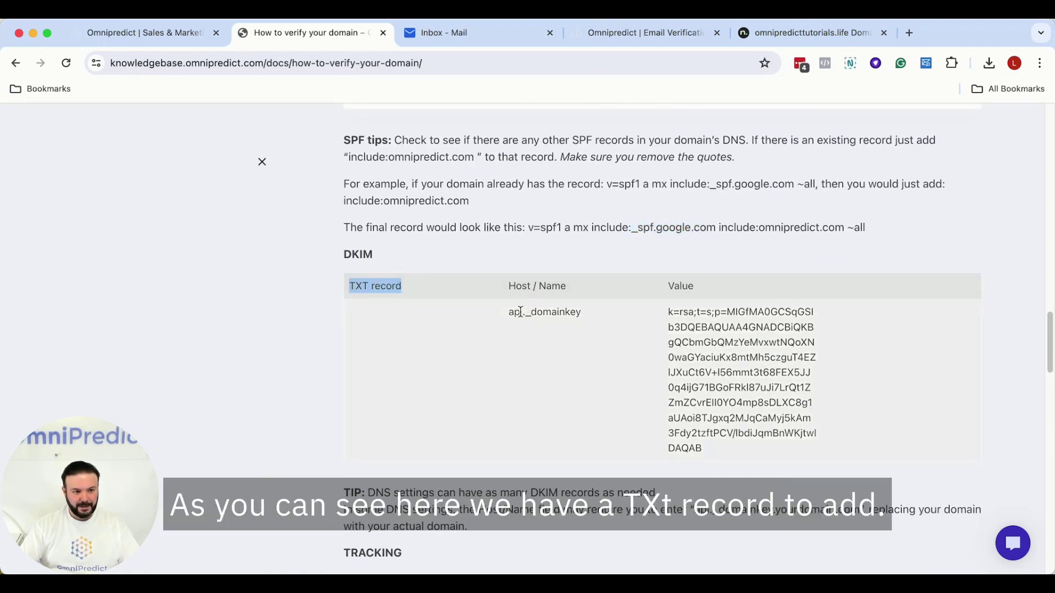
pyautogui.click(496, 327)
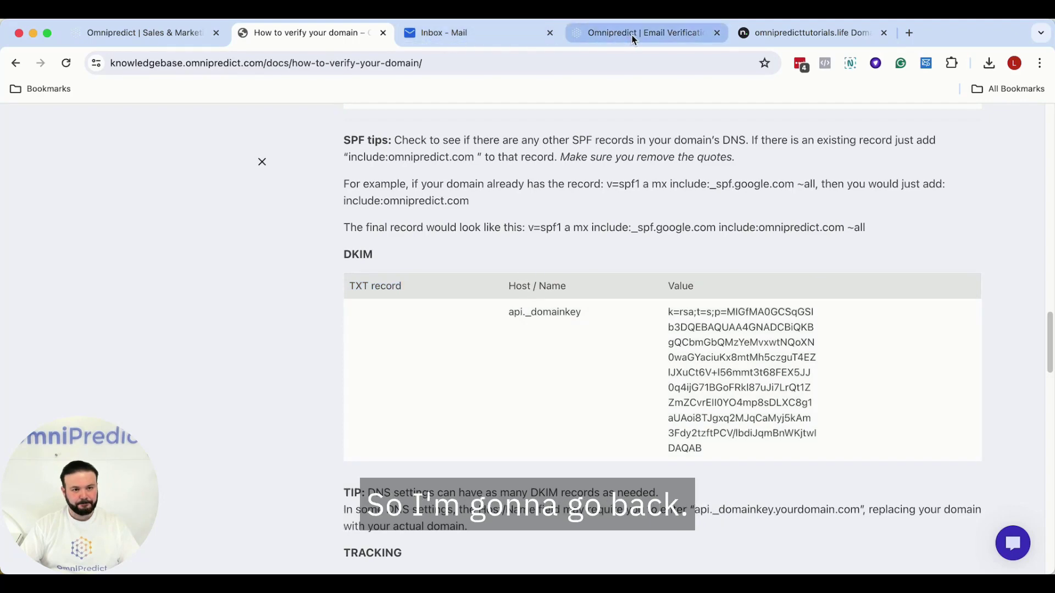
pyautogui.click(808, 33)
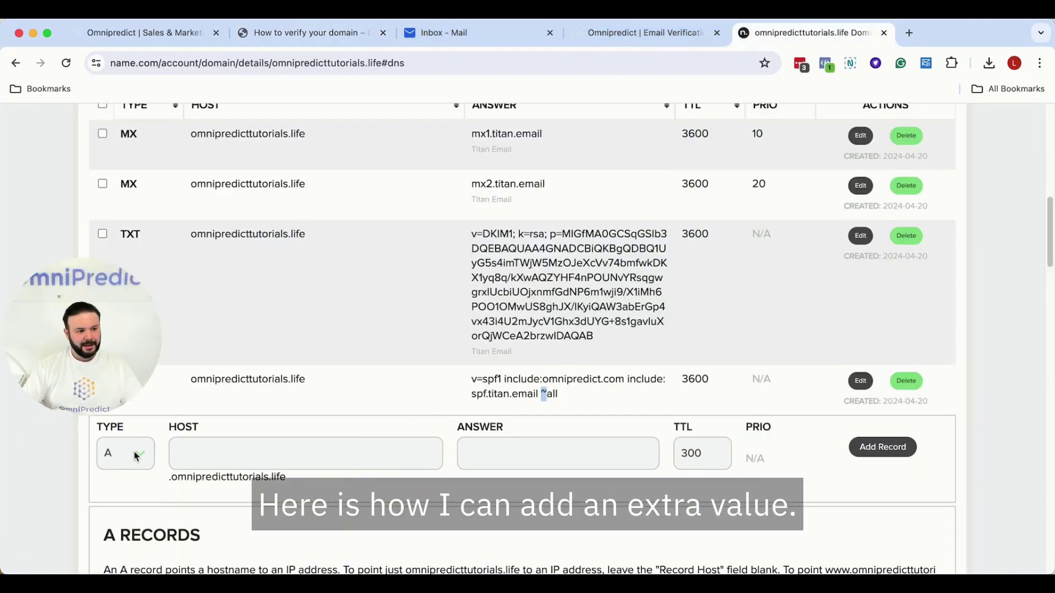
pyautogui.click(135, 453)
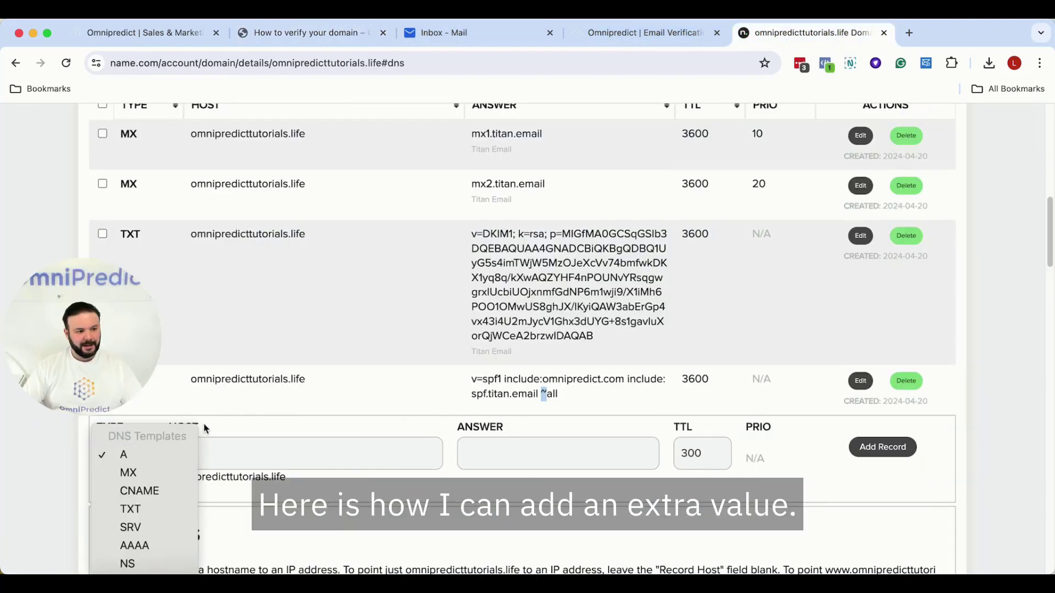
pyautogui.click(166, 509)
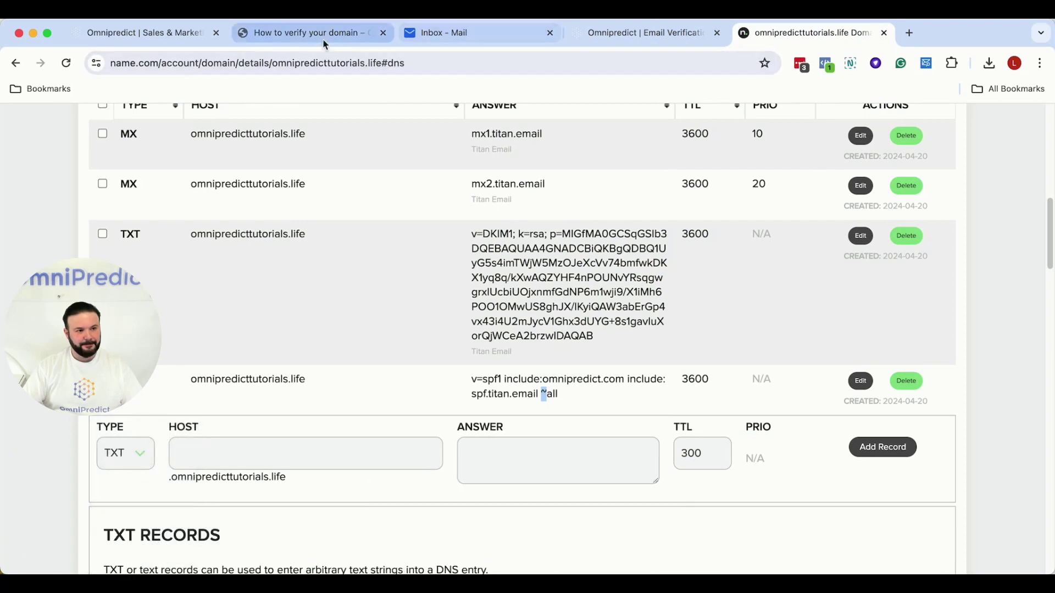
# - Copy api._domainkey from the guide into the new record's Host
pyautogui.click(322, 36)
pyautogui.moveTo(511, 311); pyautogui.dragTo(582, 314)
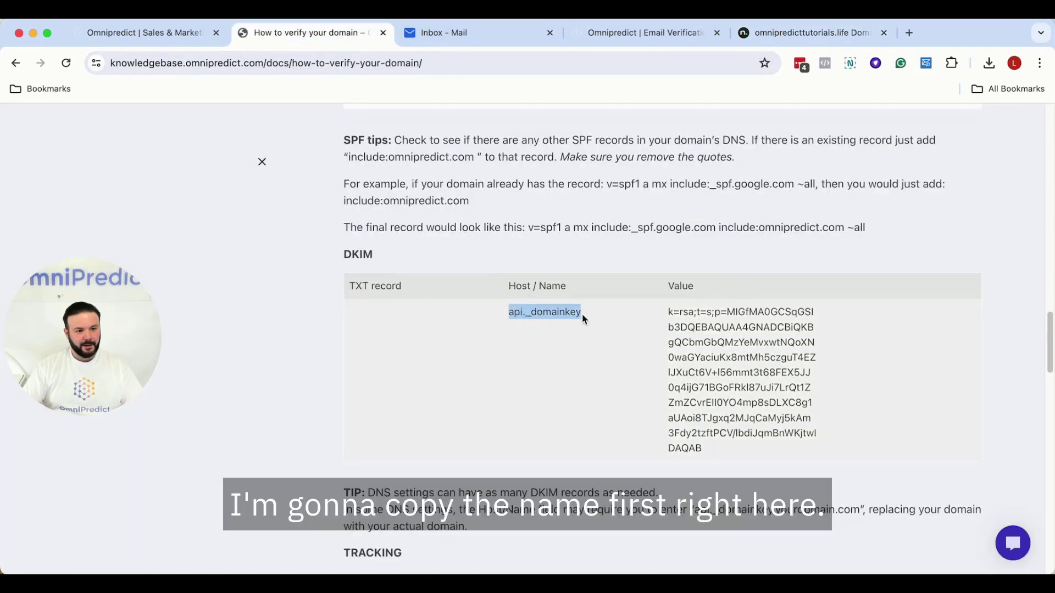
pyautogui.rightClick(560, 314)
pyautogui.click(579, 343)
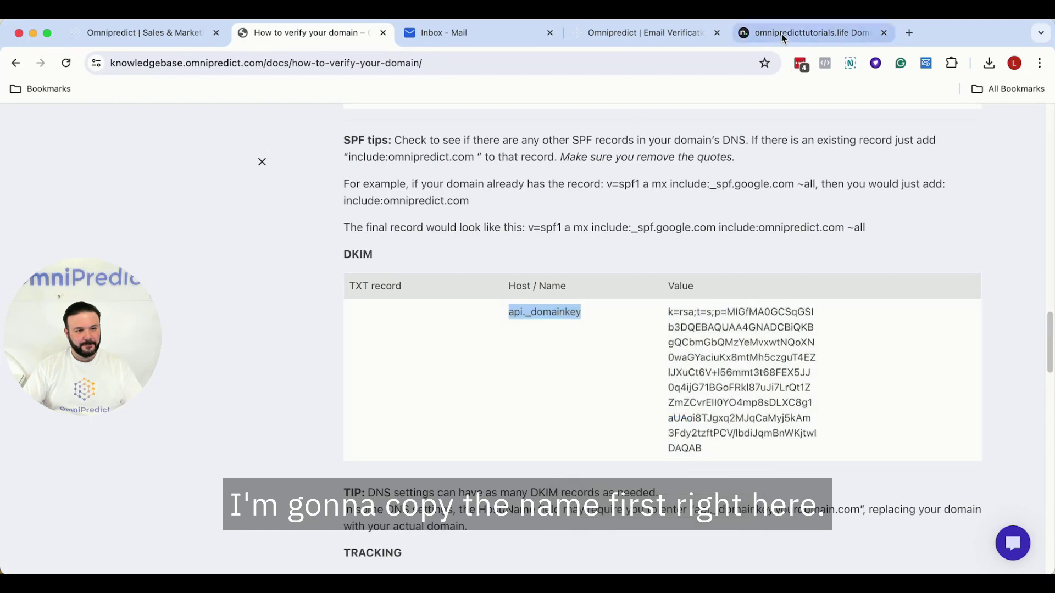
pyautogui.click(802, 33)
pyautogui.click(326, 453)
pyautogui.press('super+v')
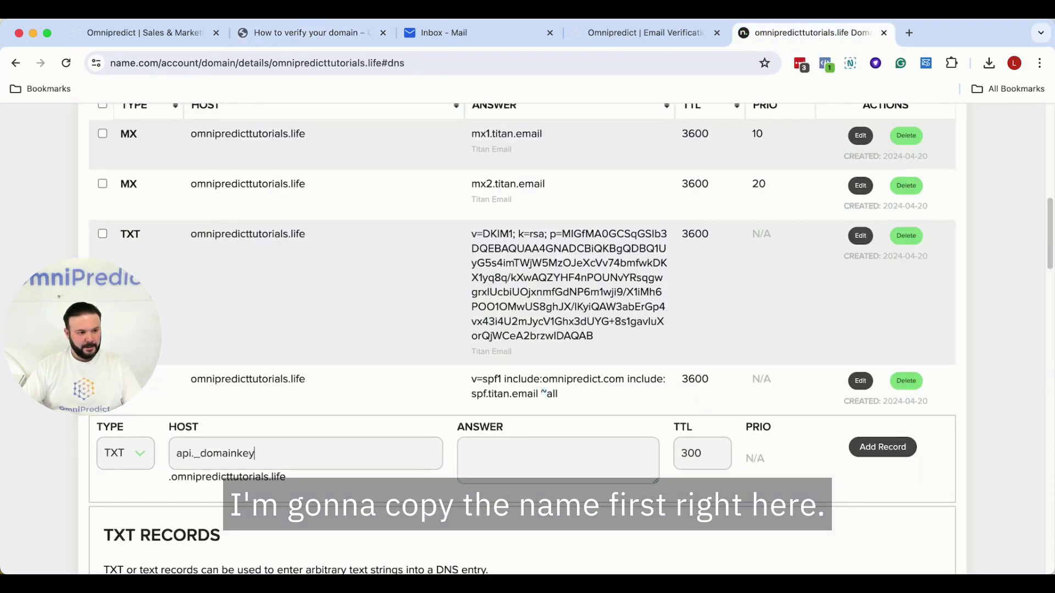
# - Paste the DKIM key value from the guide as the Answer and add the record
pyautogui.click(308, 33)
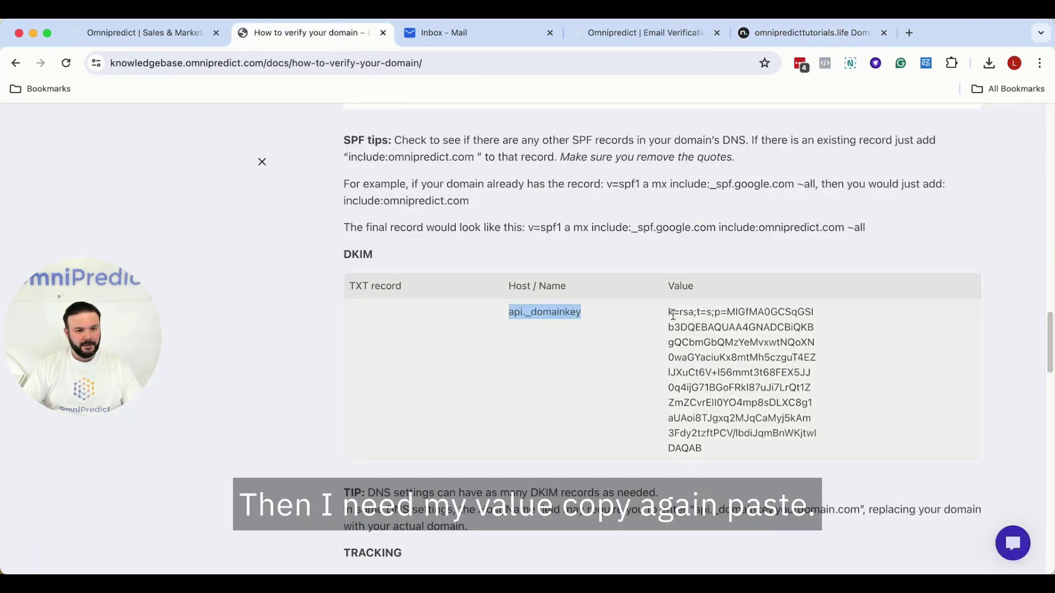
pyautogui.moveTo(669, 313); pyautogui.dragTo(720, 445)
pyautogui.press('super+c')
pyautogui.click(776, 34)
pyautogui.click(551, 454)
pyautogui.press('super+v')
pyautogui.scroll(-3, 605, 417)
pyautogui.click(882, 358)
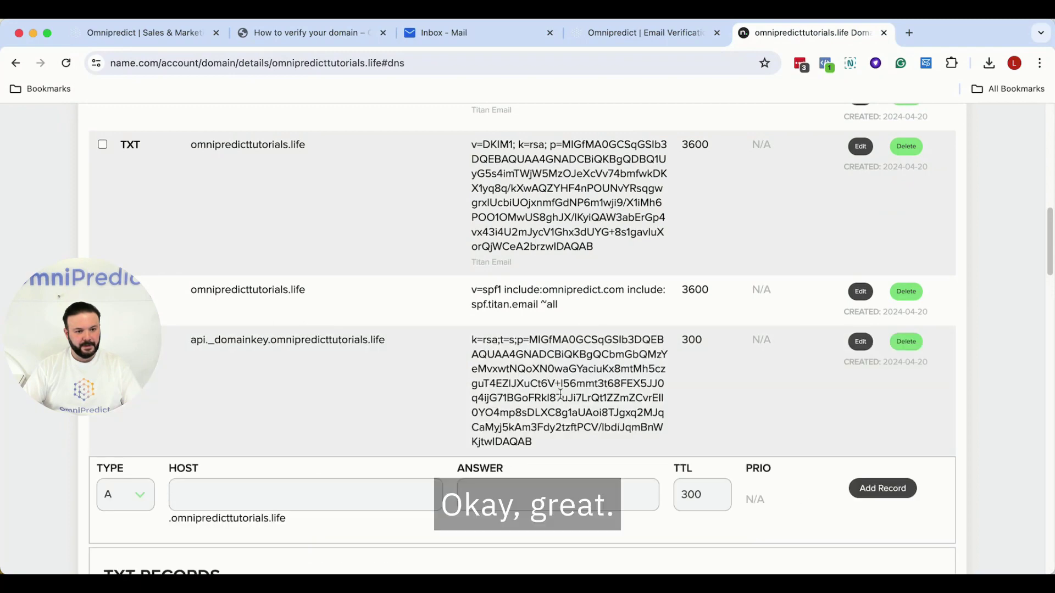
# - Start a new CNAME record on Name.com, matching the guide's tracking entry
pyautogui.click(308, 32)
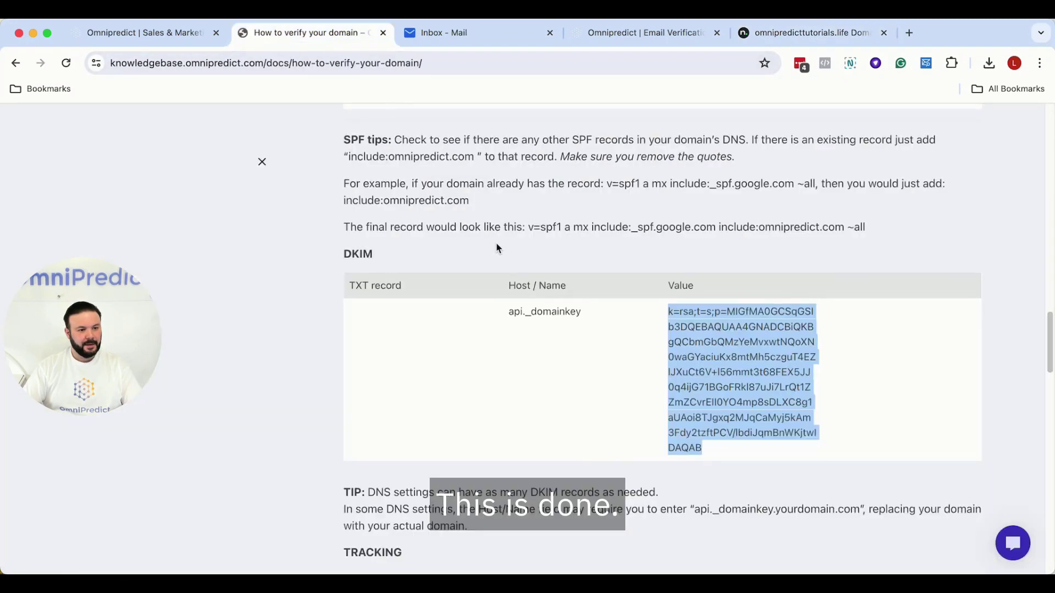
pyautogui.scroll(-6, 496, 242)
pyautogui.moveTo(349, 297); pyautogui.dragTo(403, 304)
pyautogui.click(385, 300)
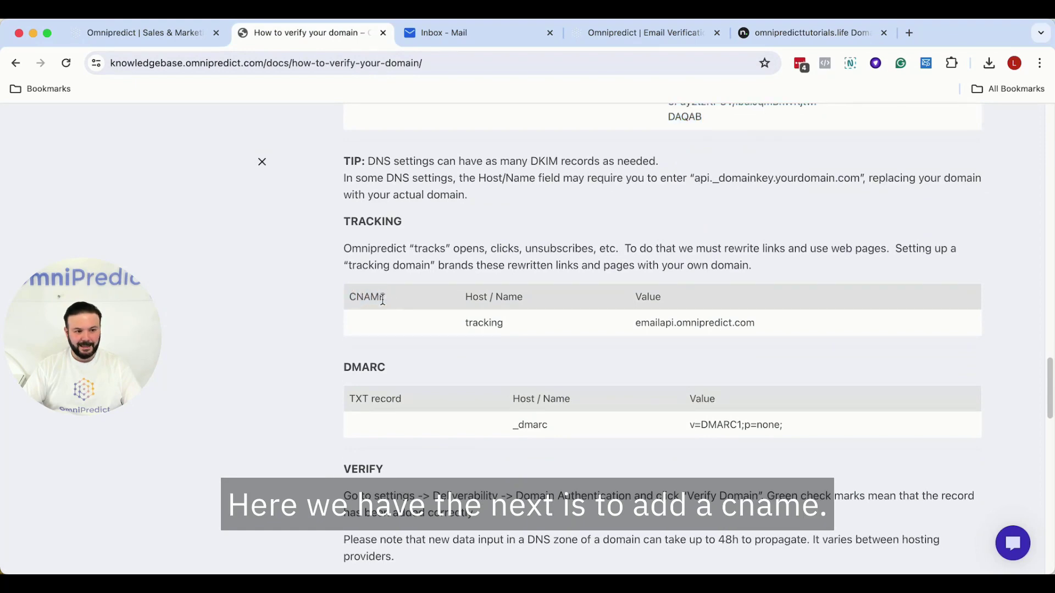
pyautogui.click(773, 31)
pyautogui.scroll(-3, 183, 396)
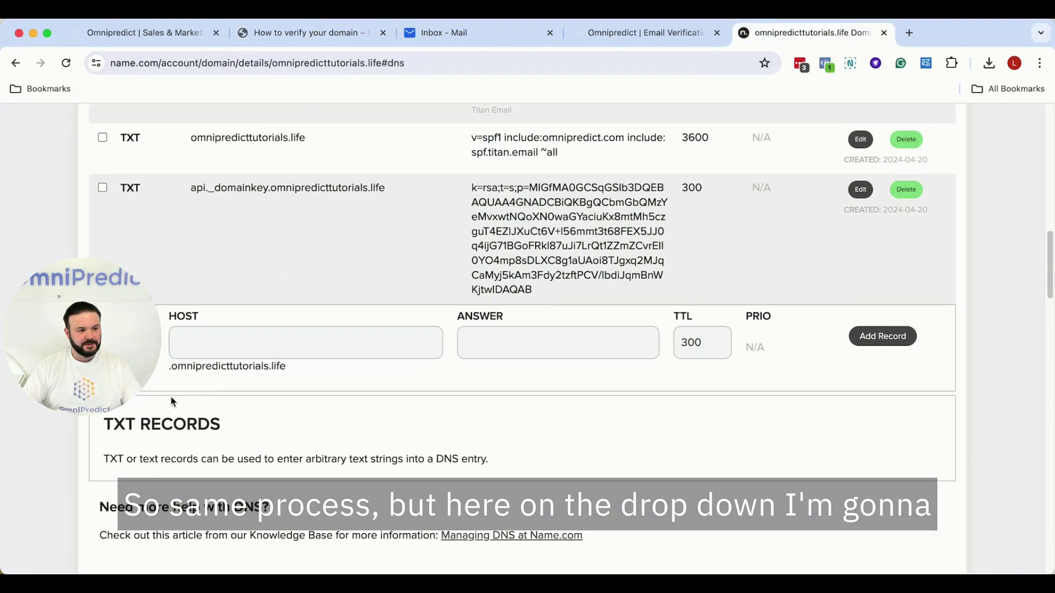
pyautogui.click(121, 343)
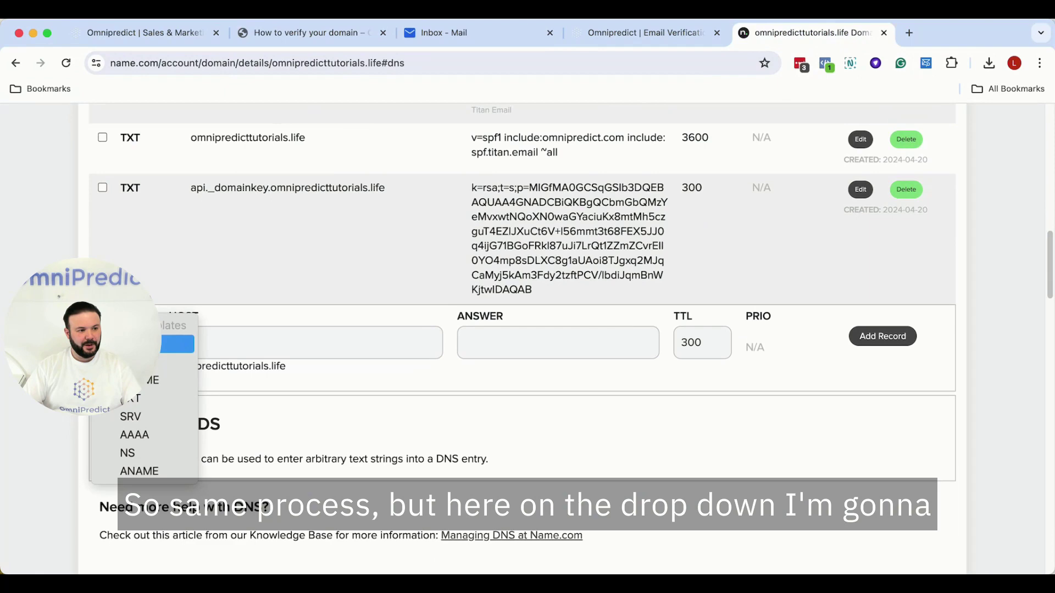
pyautogui.click(160, 383)
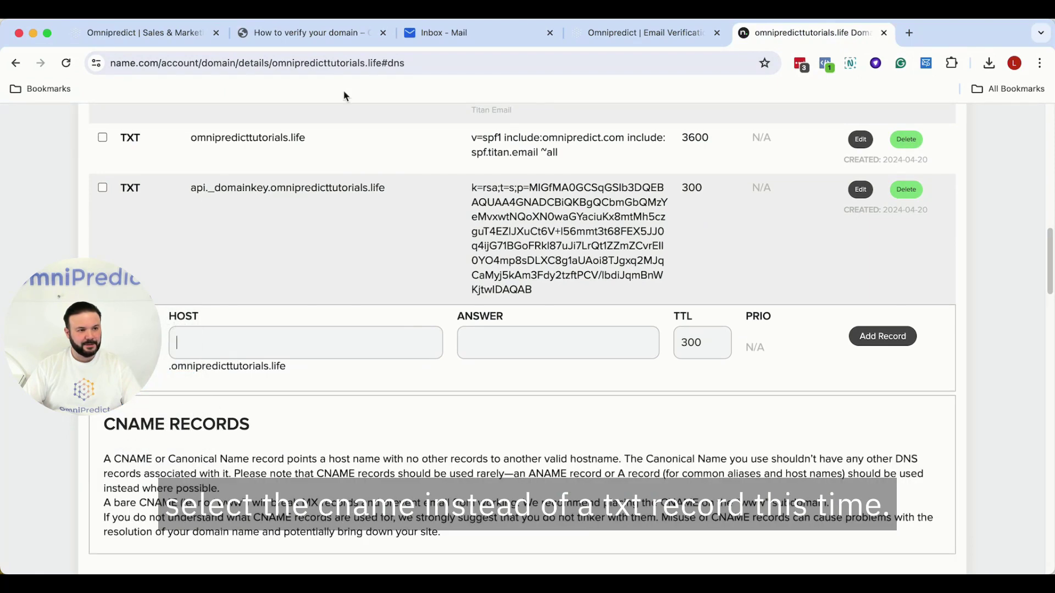
# - Set the CNAME record's Host to tracking, copied from the guide
pyautogui.click(308, 32)
pyautogui.moveTo(467, 323); pyautogui.dragTo(504, 323)
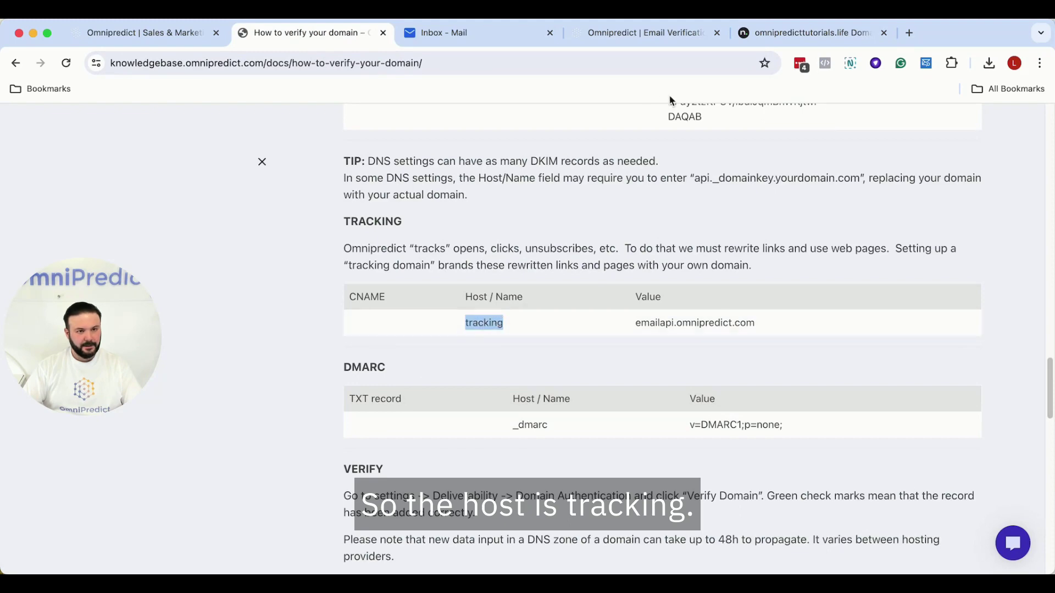
pyautogui.click(808, 32)
pyautogui.click(309, 335)
pyautogui.hotkey('ctrl', 'v')
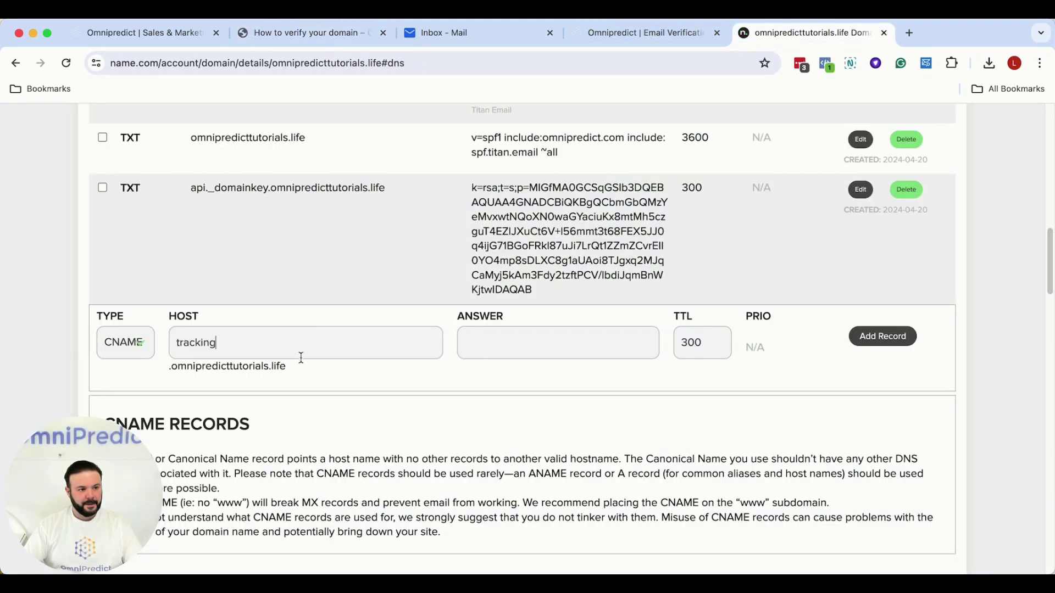
# - Point the tracking record to emailapi.omnipredict.com and add it
pyautogui.click(346, 34)
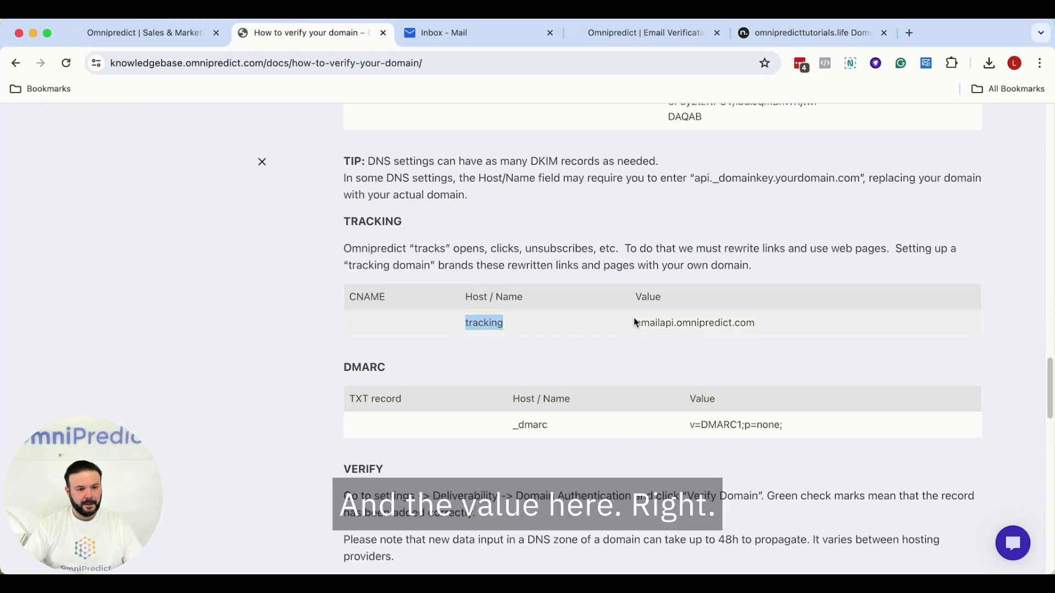
pyautogui.moveTo(636, 322); pyautogui.dragTo(756, 323)
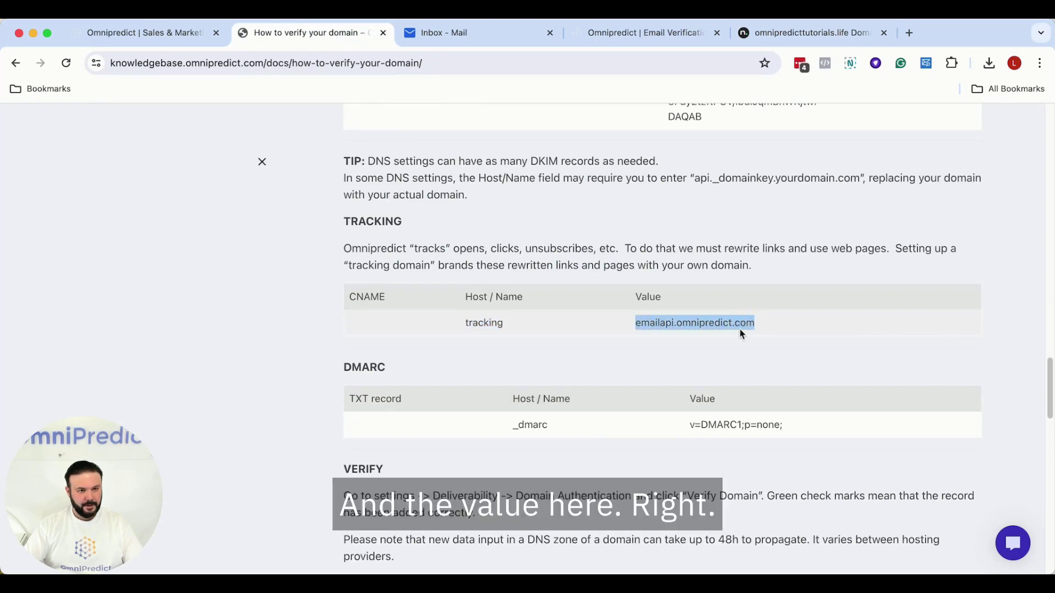
pyautogui.press('super+5')
pyautogui.click(596, 335)
pyautogui.press('super+v')
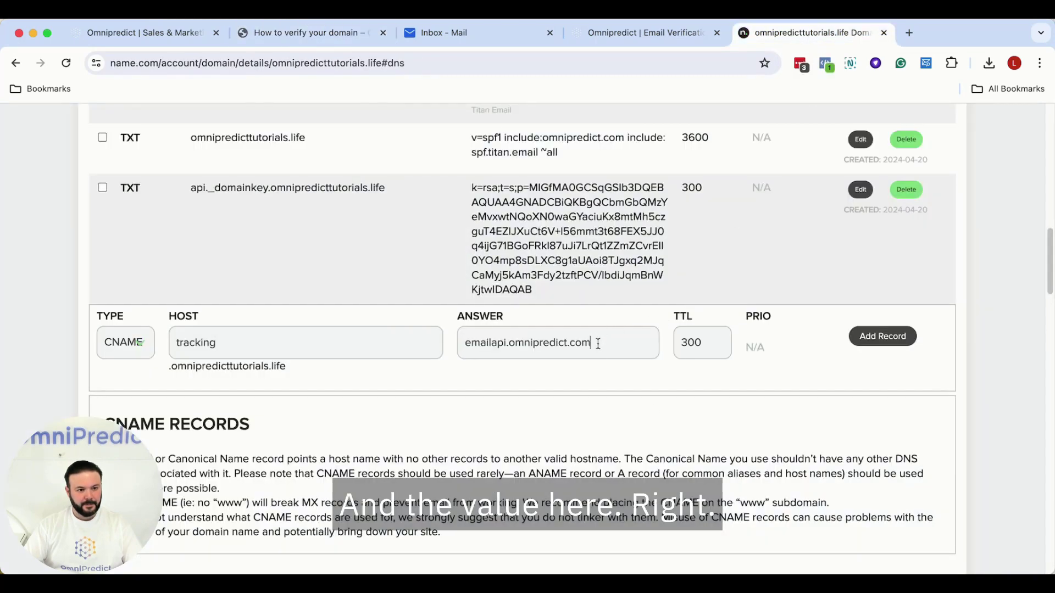
pyautogui.click(882, 340)
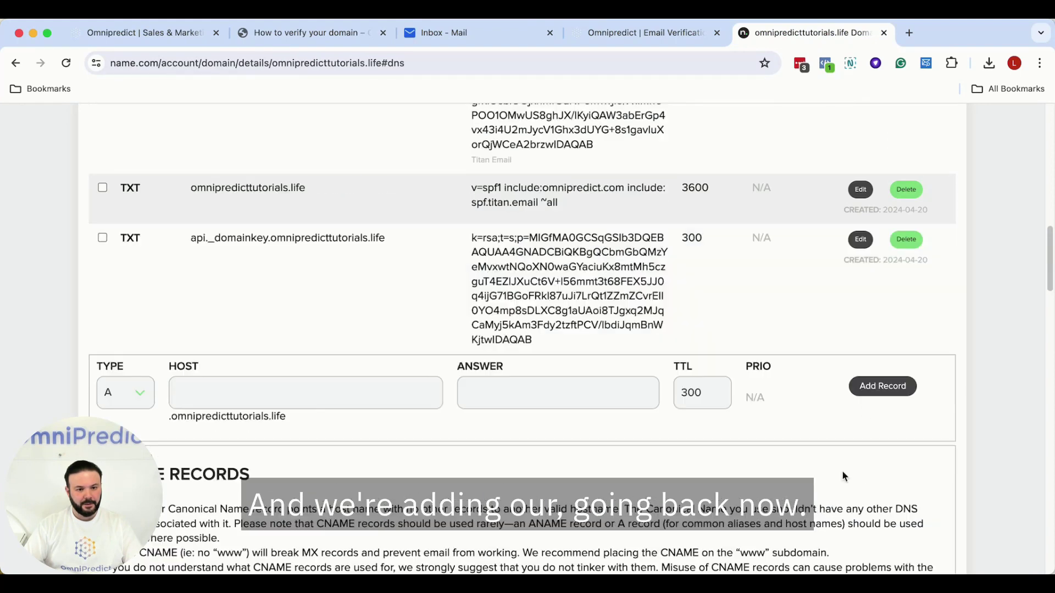
pyautogui.press('super+2')
# - Copy the _dmarc host from the guide and start a new TXT record
pyautogui.scroll(-3, 602, 271)
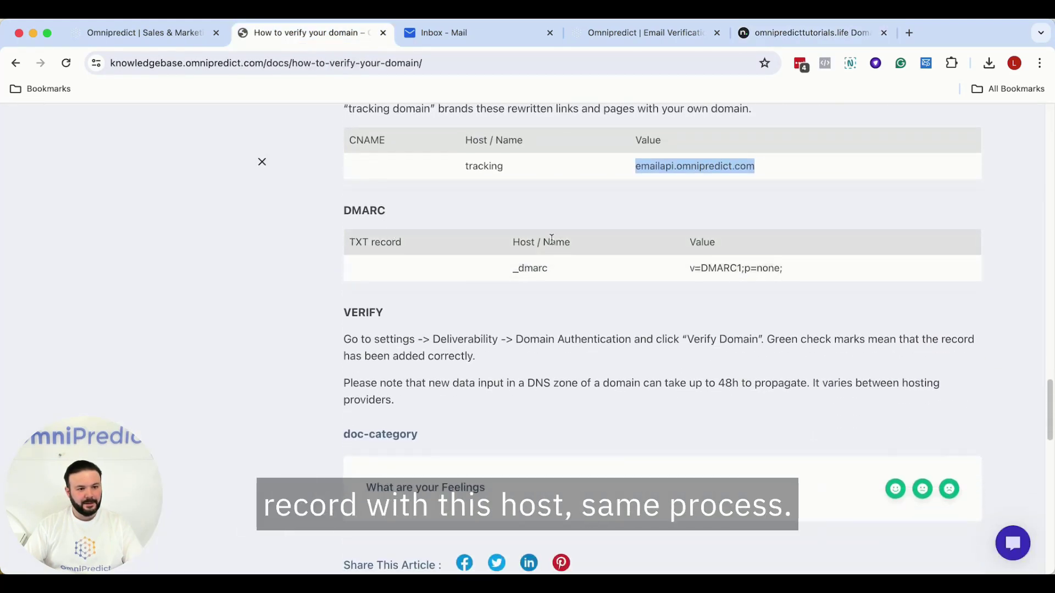
pyautogui.moveTo(514, 269); pyautogui.dragTo(549, 268)
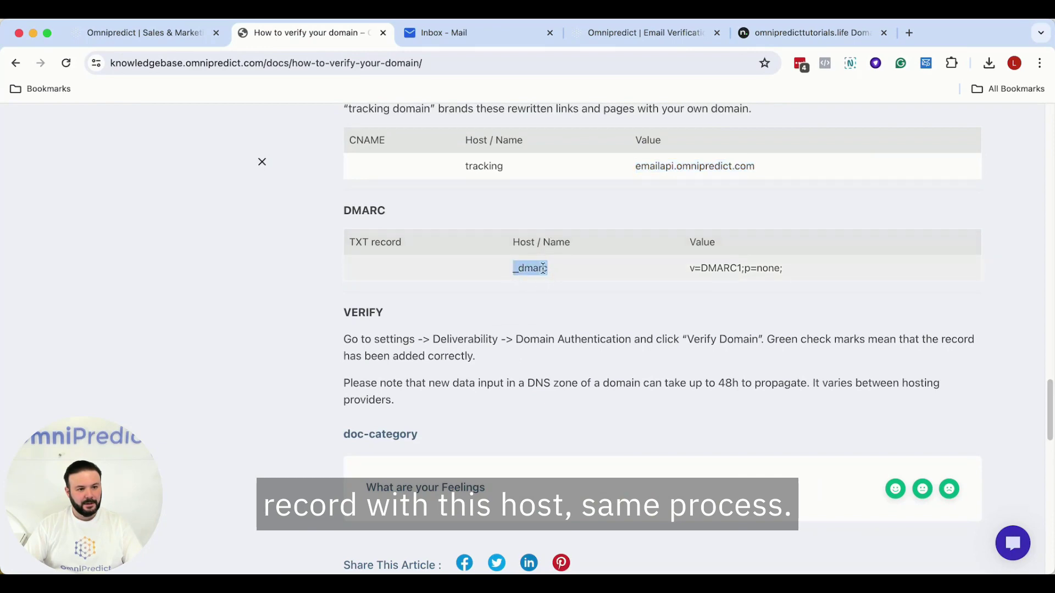
pyautogui.rightClick(549, 268)
pyautogui.click(552, 298)
pyautogui.click(802, 33)
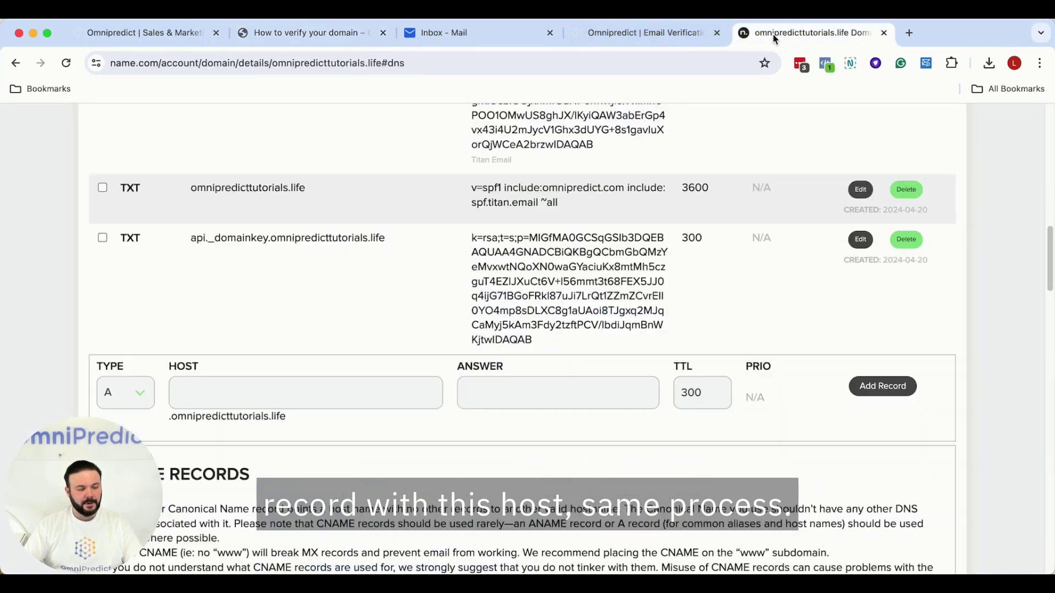
pyautogui.click(144, 391)
pyautogui.click(154, 455)
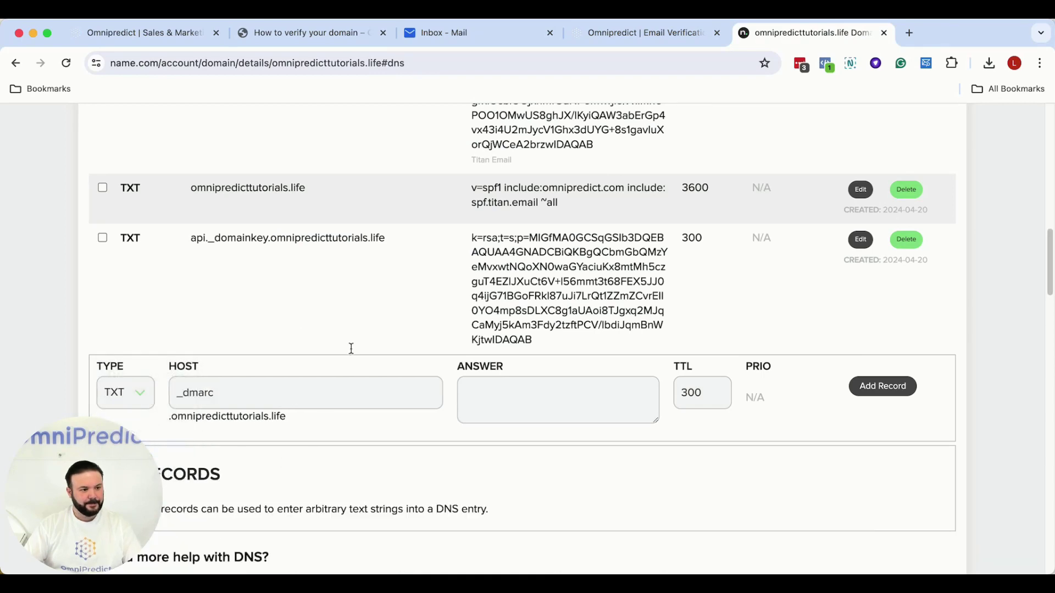
pyautogui.click(614, 33)
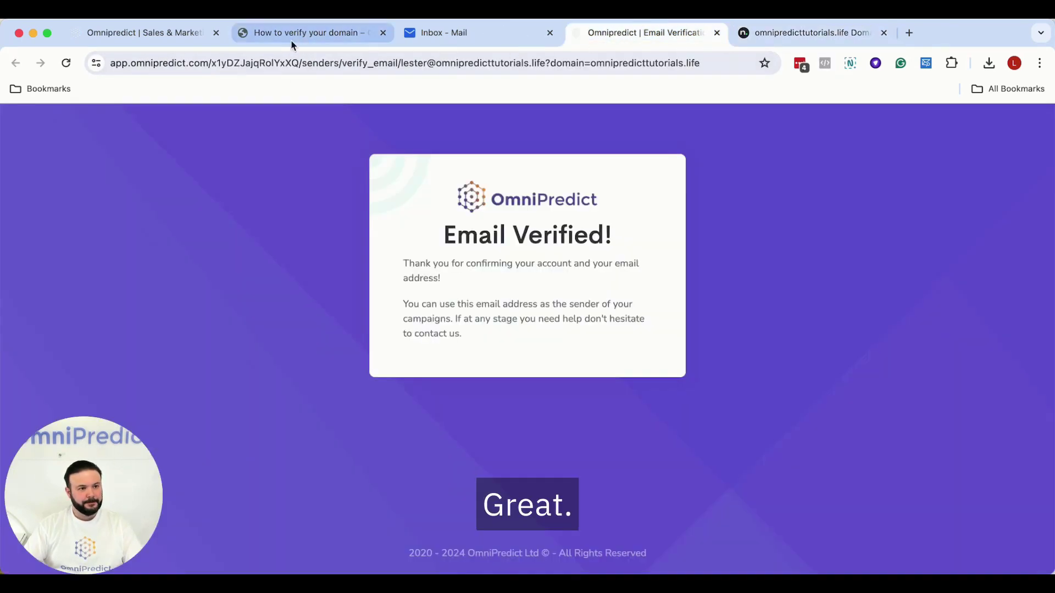
# - Paste v=DMARC1;p=none; as the Answer and add the _dmarc TXT record
pyautogui.click(295, 34)
pyautogui.moveTo(690, 272); pyautogui.dragTo(781, 266)
pyautogui.rightClick(781, 265)
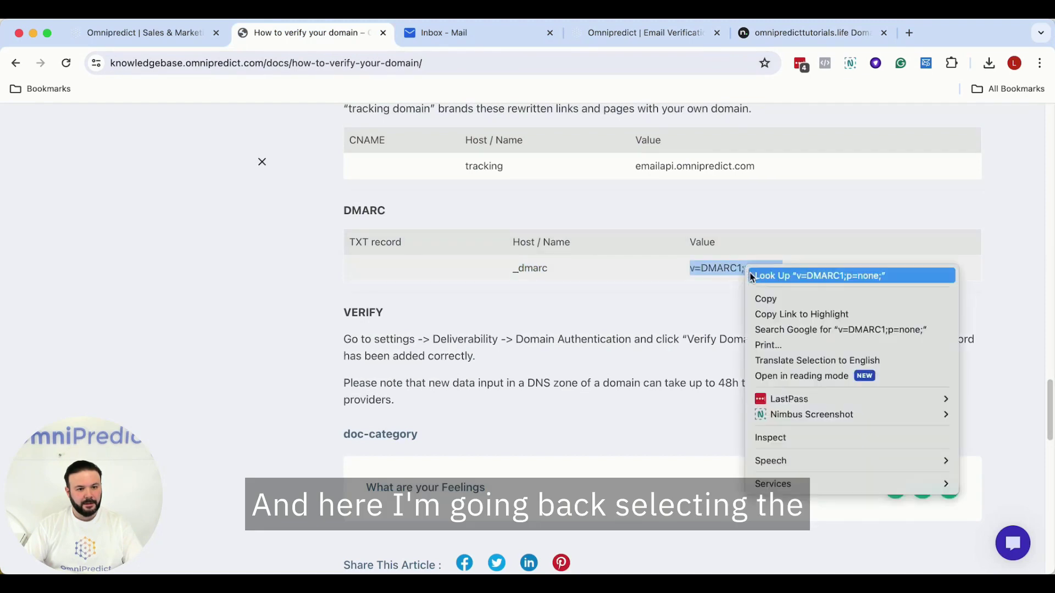
pyautogui.click(765, 299)
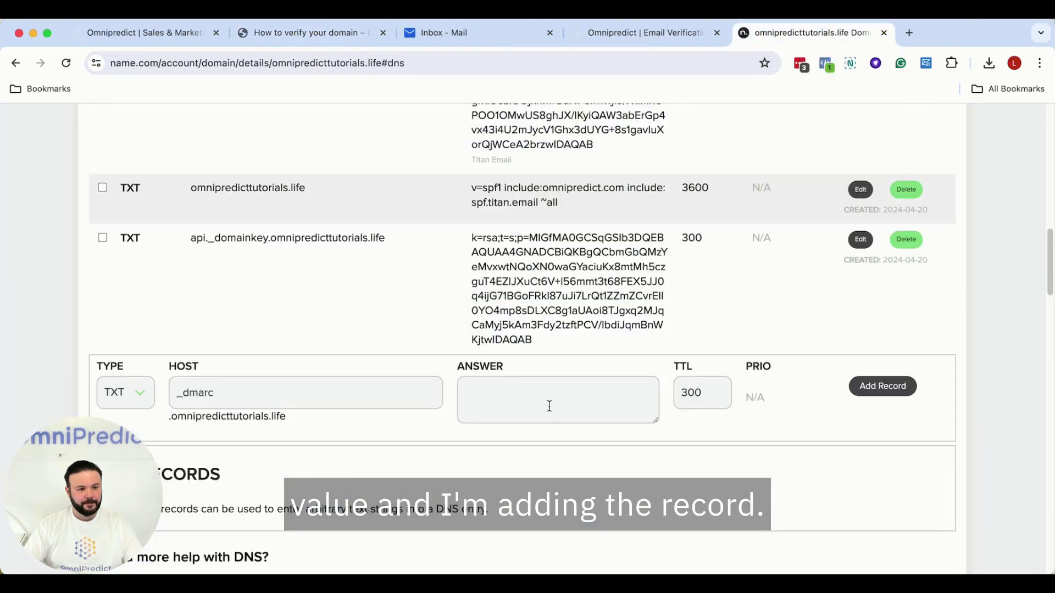
pyautogui.click(550, 406)
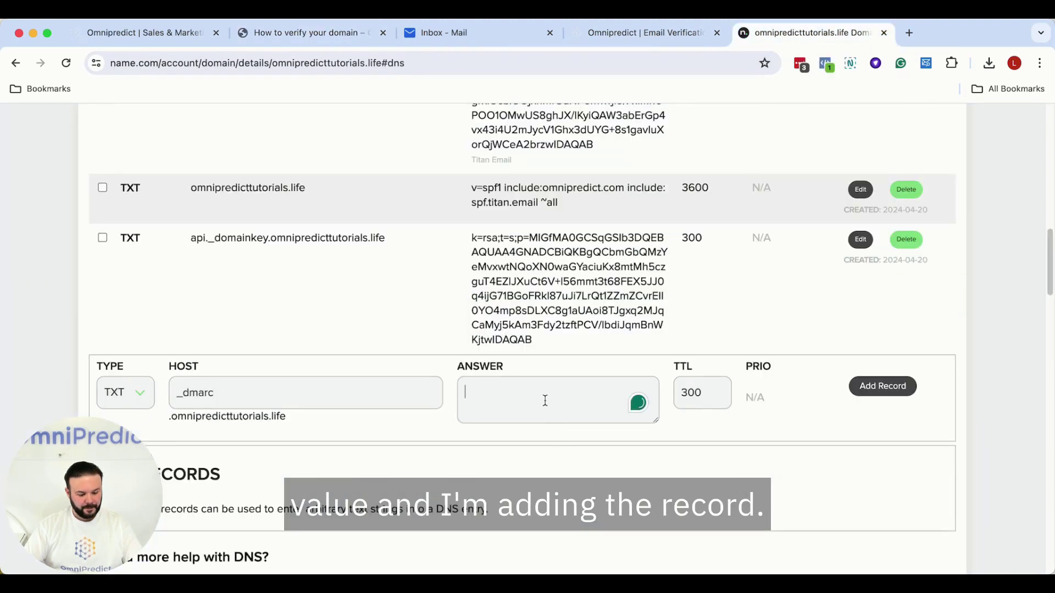
pyautogui.press('super+v')
pyautogui.click(876, 392)
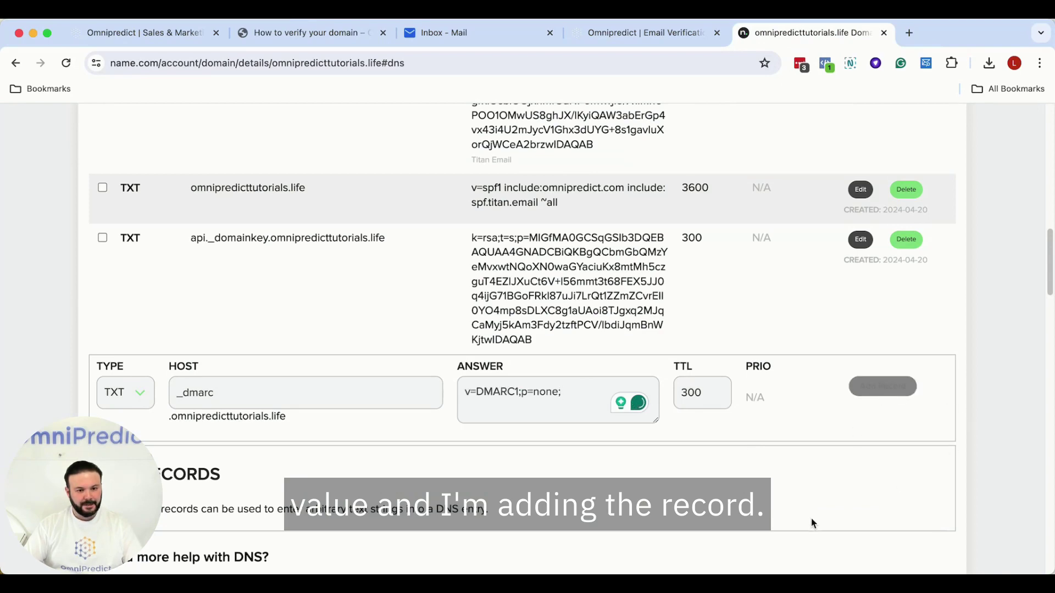
# - Check the saved records including _dmarc, then go to Domain List and back to the guide
pyautogui.scroll(-1, 752, 399)
pyautogui.scroll(-10, 749, 395)
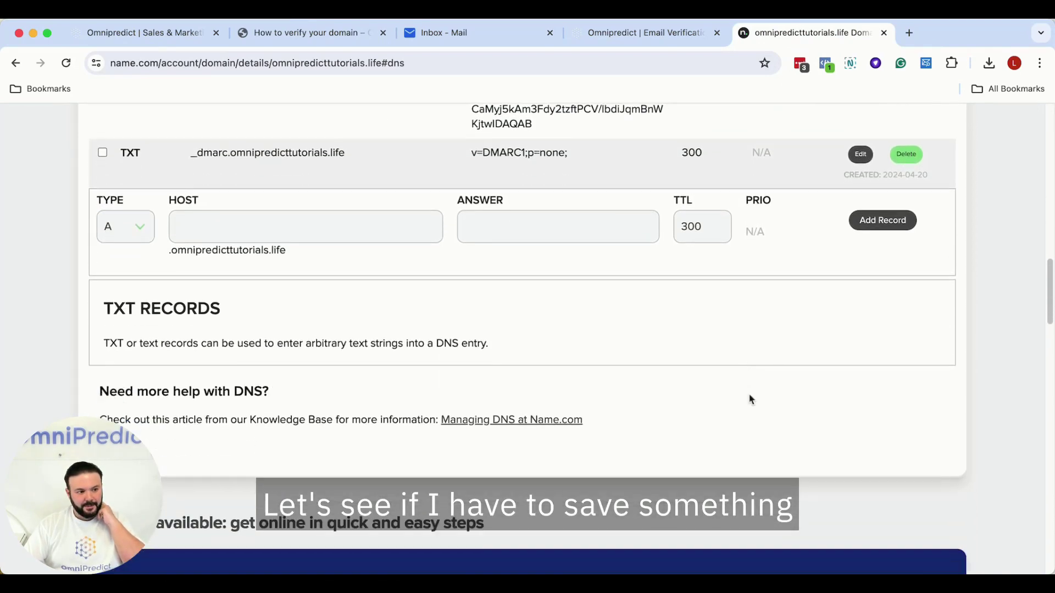
pyautogui.scroll(15, 747, 400)
pyautogui.scroll(7, 746, 403)
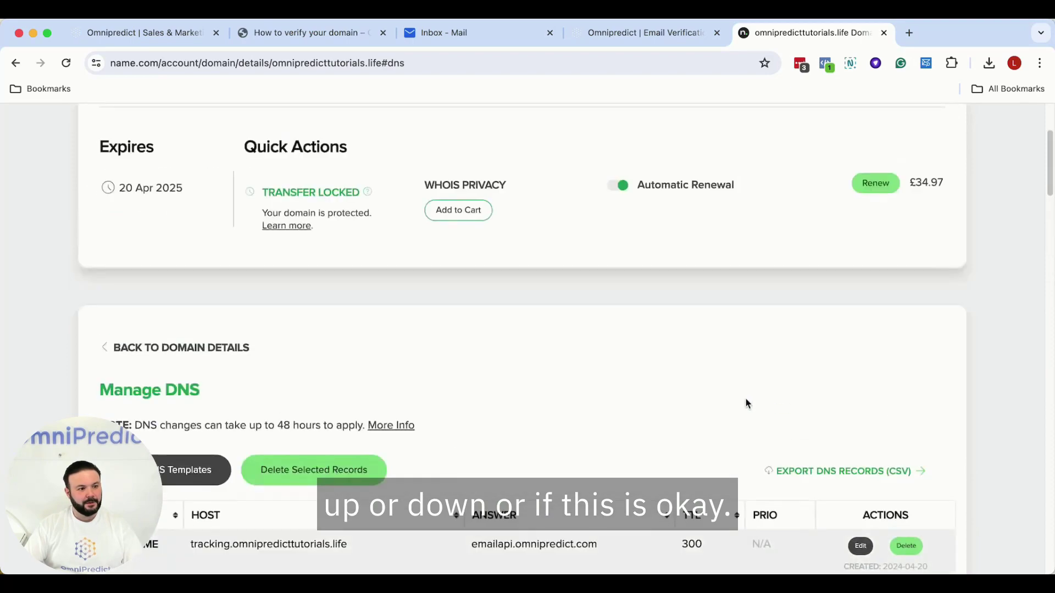
pyautogui.scroll(-1, 748, 408)
pyautogui.scroll(-5, 748, 408)
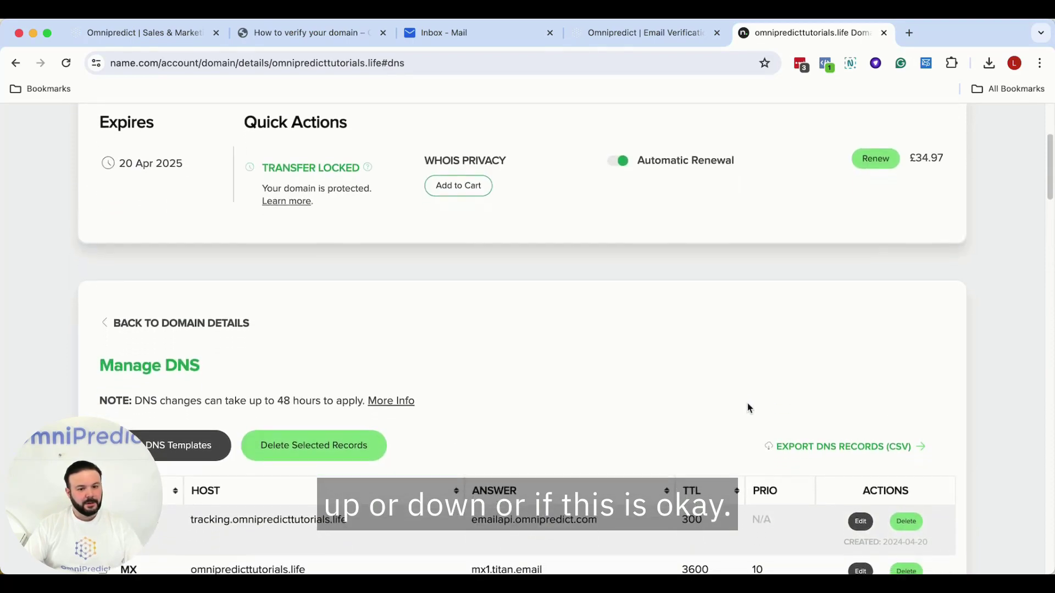
pyautogui.scroll(-8, 754, 379)
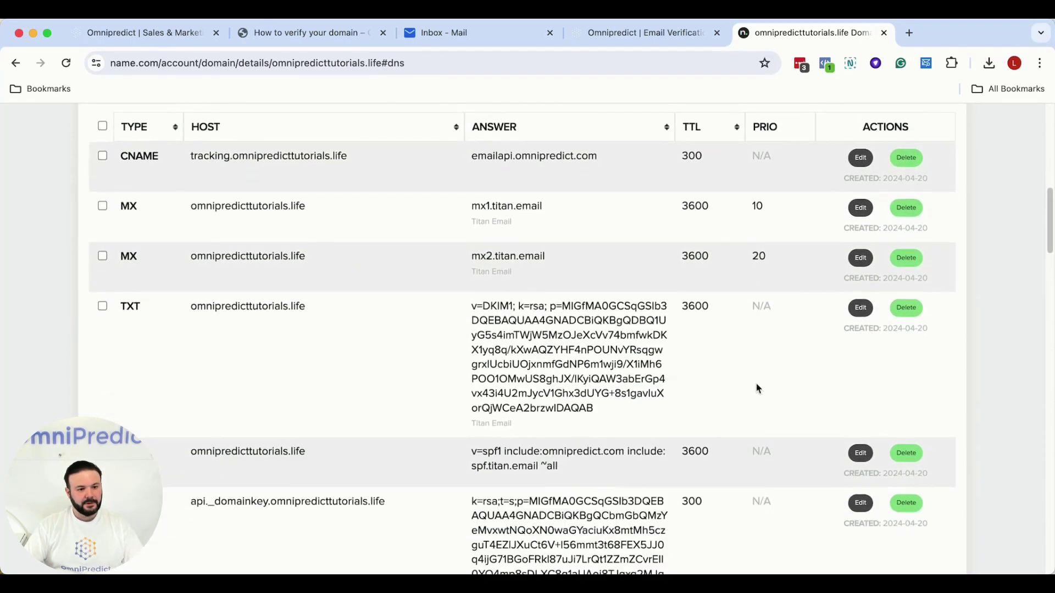
pyautogui.scroll(-4, 756, 408)
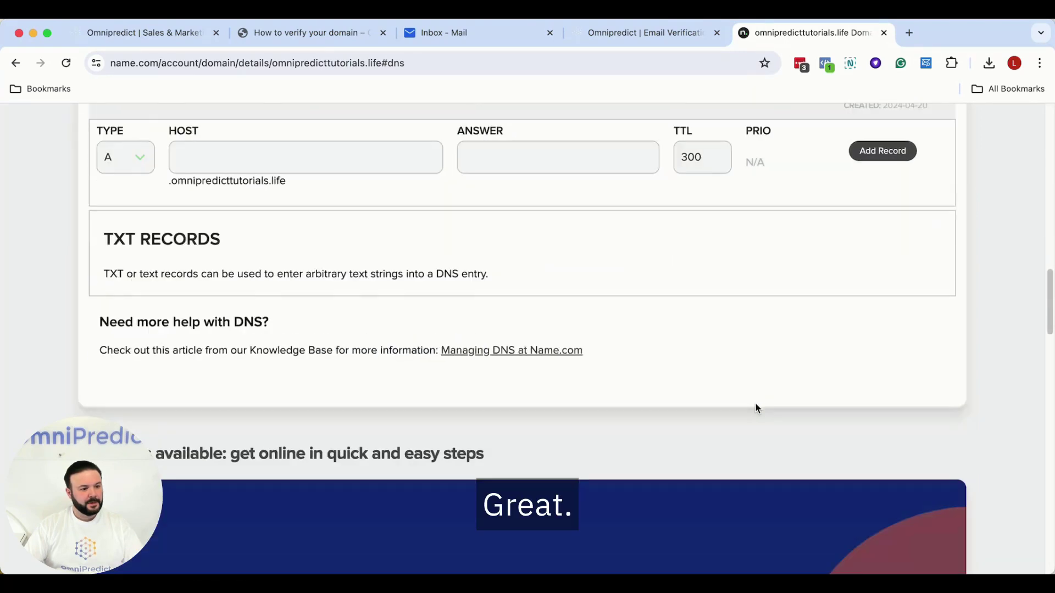
pyautogui.scroll(15, 753, 409)
pyautogui.click(119, 177)
pyautogui.click(312, 39)
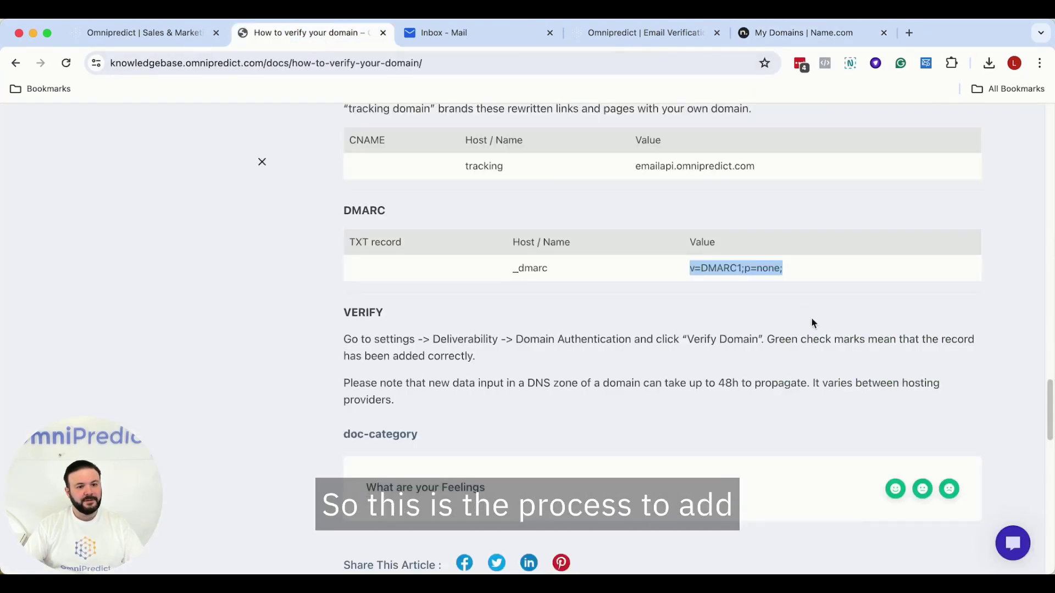
# - Read through the guide's DMARC and Verify sections, then return to OmniPredict's Domain Authentication page
pyautogui.scroll(7, 733, 372)
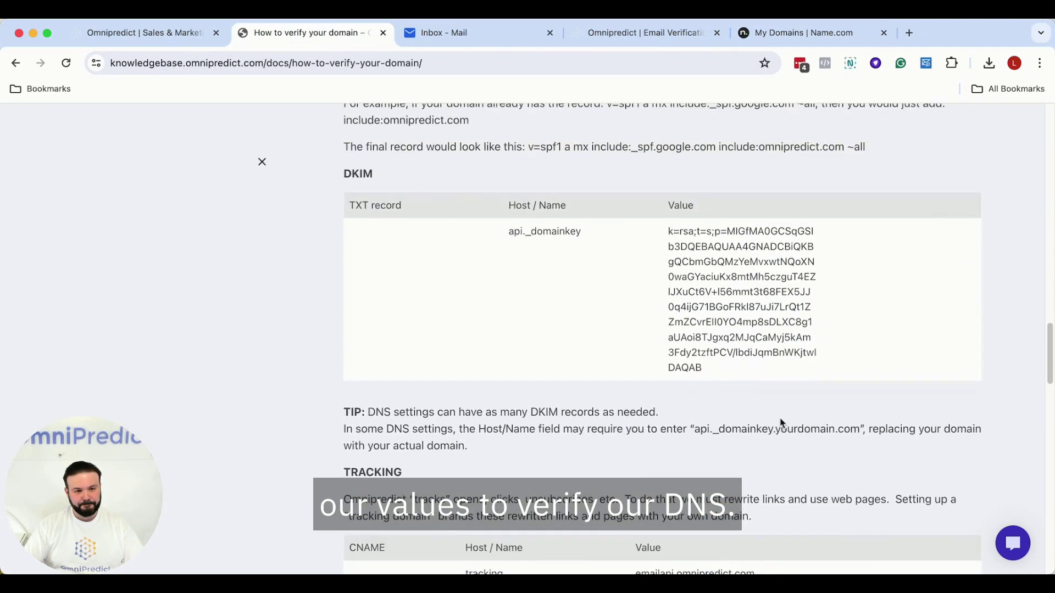
pyautogui.scroll(6, 778, 359)
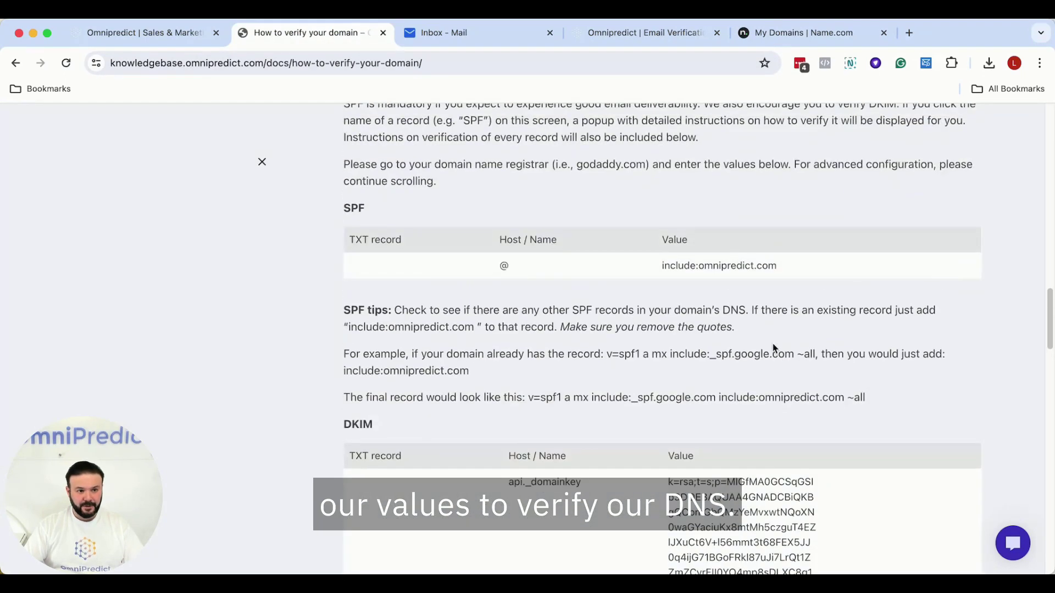
pyautogui.scroll(3, 769, 346)
pyautogui.scroll(-3, 734, 393)
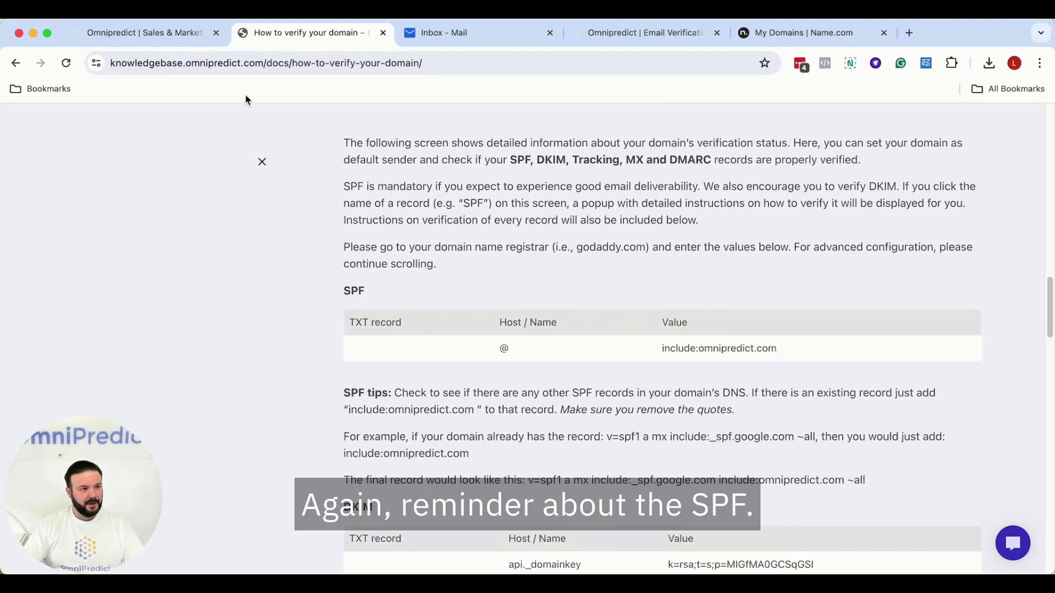
pyautogui.scroll(-15, 693, 299)
pyautogui.scroll(-2, 694, 303)
pyautogui.scroll(1, 695, 303)
pyautogui.moveTo(719, 290); pyautogui.dragTo(808, 290)
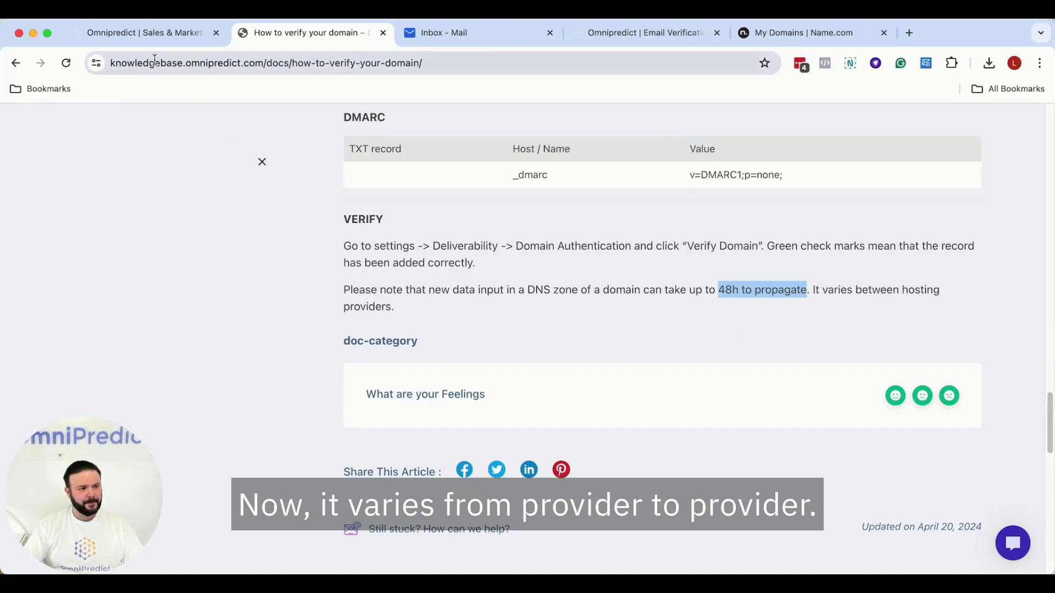
pyautogui.click(153, 35)
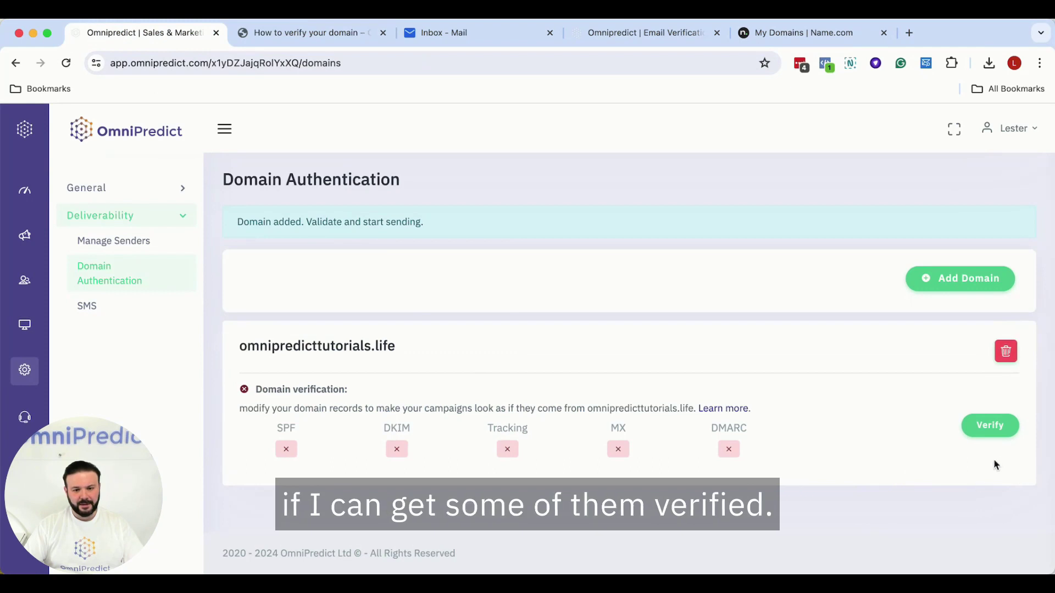
# - Run Verify on omnipredicttutorials.life and close the results showing SPF, DKIM, Tracking, MX, DMARC green
pyautogui.click(993, 427)
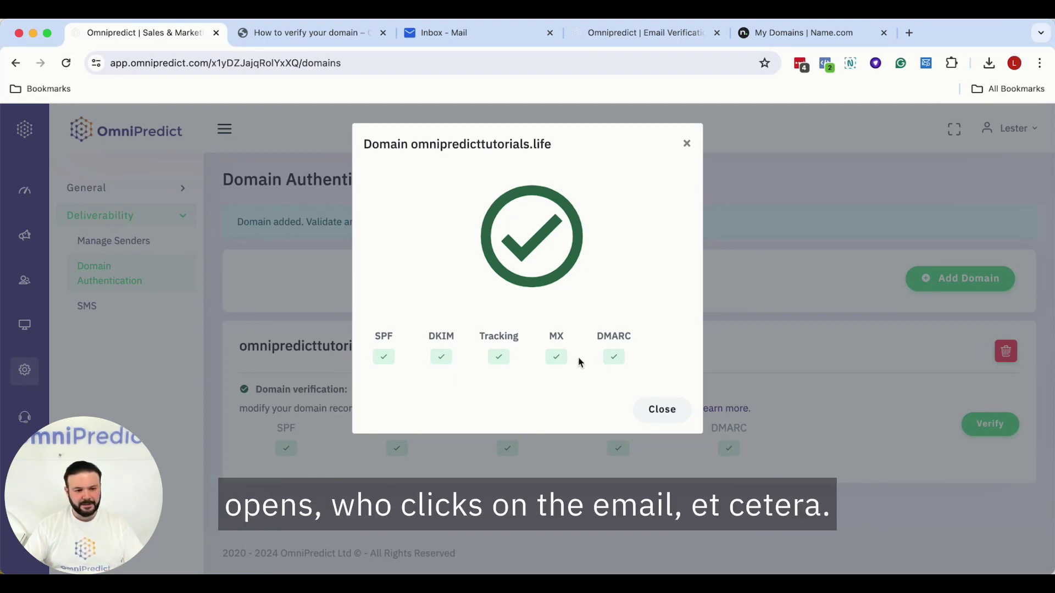
pyautogui.click(659, 418)
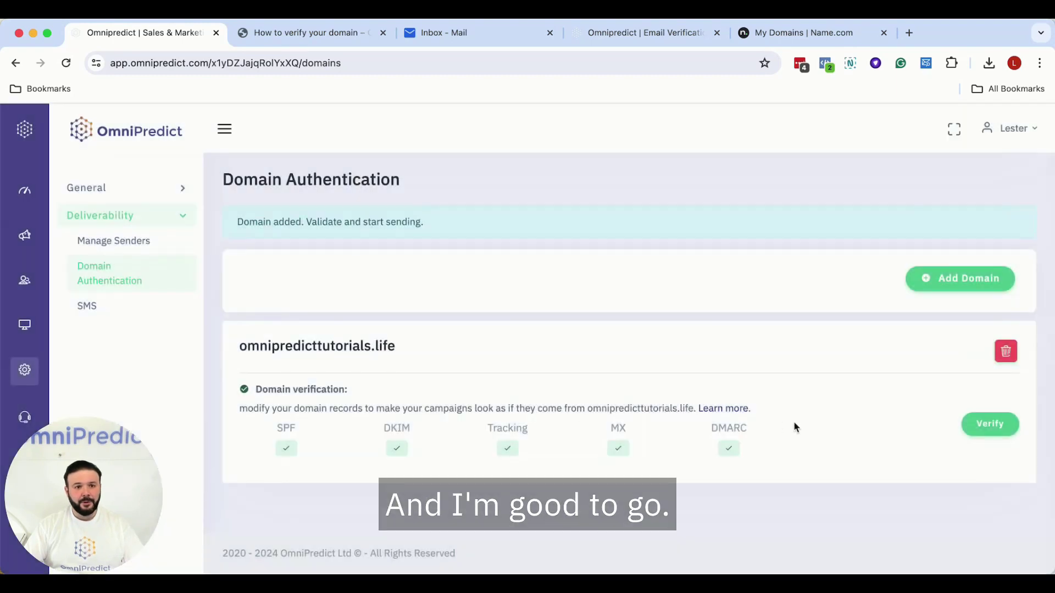